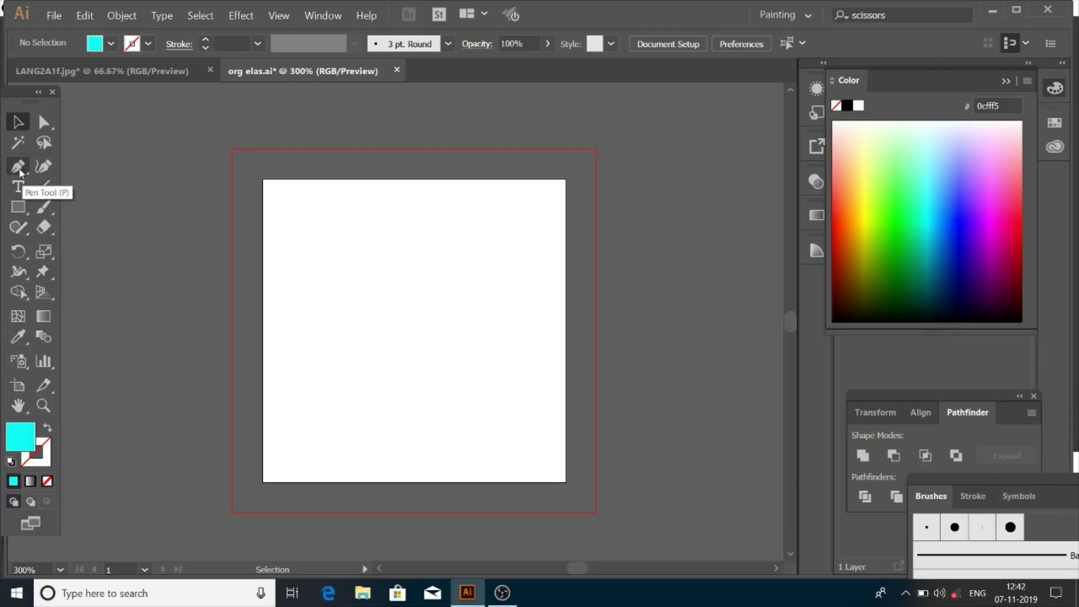
- Draw a thin, tall cyan bar (about 7 by 80 px) and move it right of centre
{"action": "left_click", "coordinate": [18, 207]}
{"action": "left_click_drag", "start_coordinate": [336, 251], "coordinate": [457, 391]}
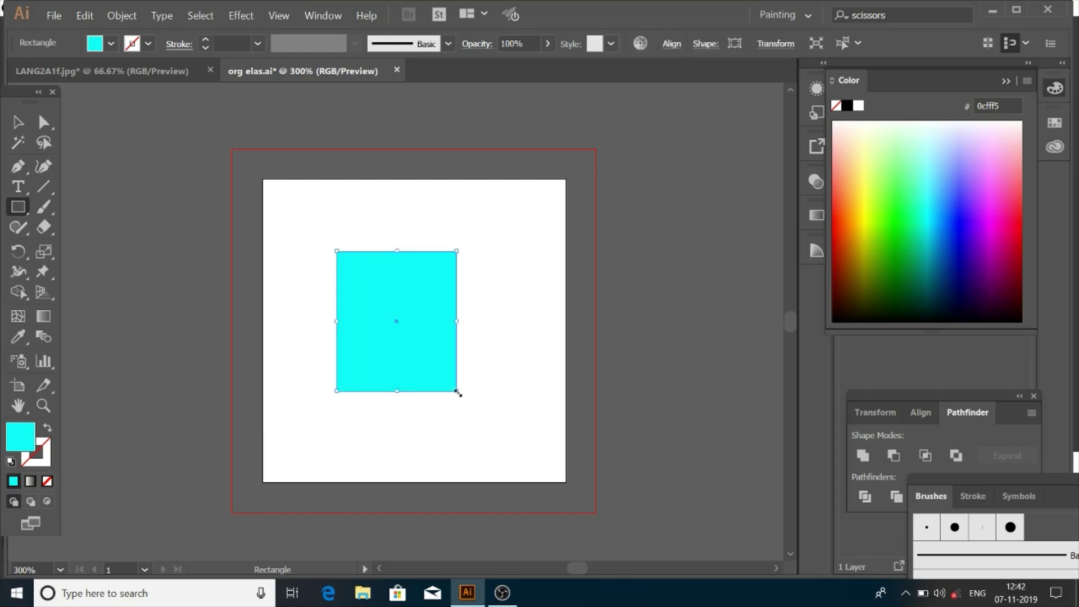
{"action": "left_click_drag", "start_coordinate": [336, 251], "coordinate": [349, 386]}
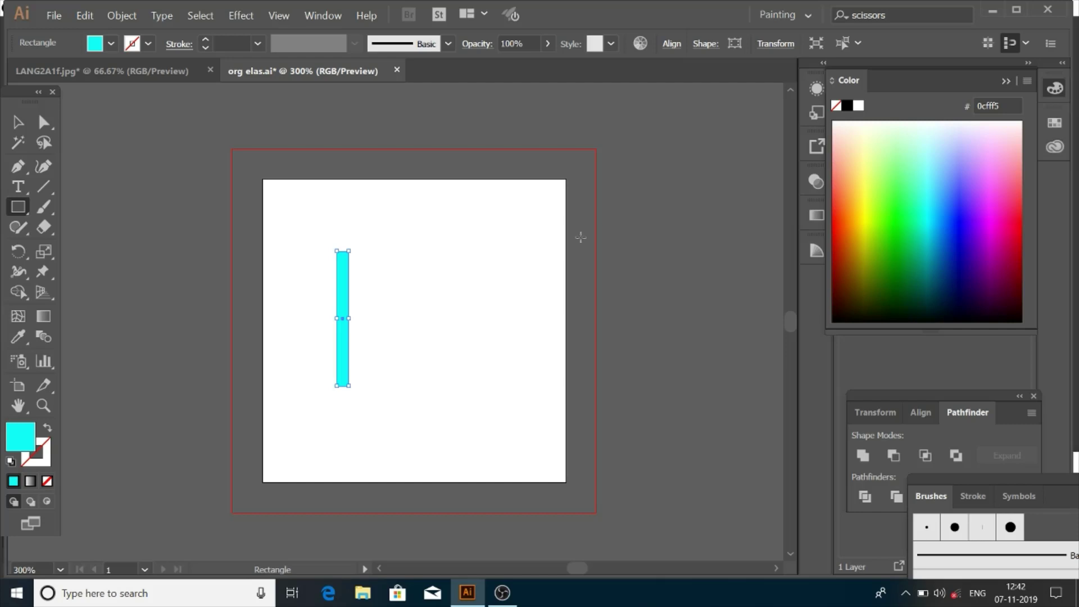
{"action": "key", "text": "v"}
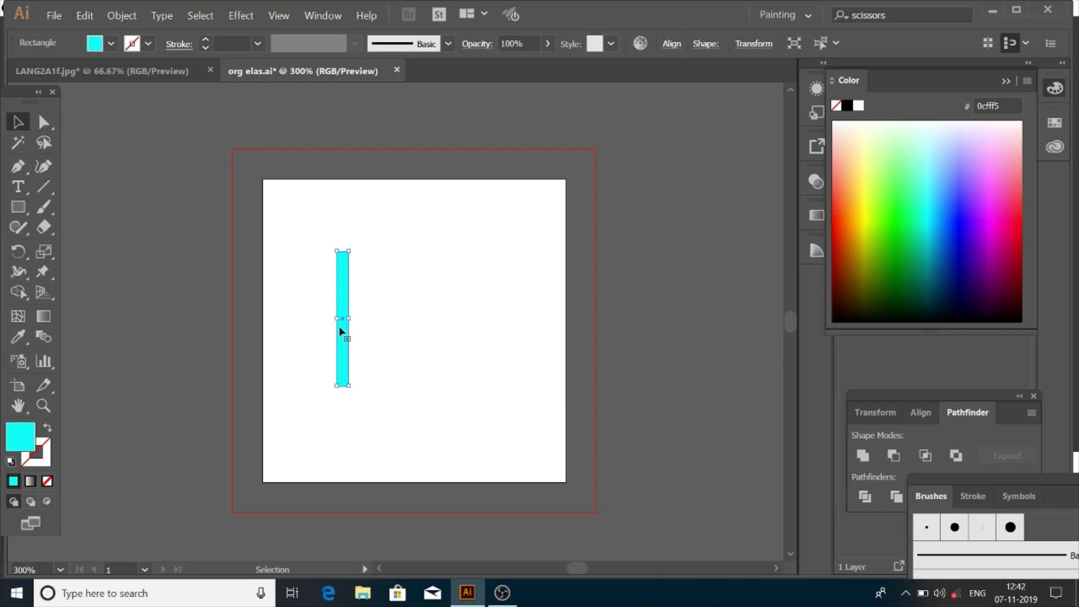
{"action": "left_click_drag", "start_coordinate": [340, 331], "coordinate": [448, 336]}
{"action": "left_click", "coordinate": [414, 329]}
{"action": "left_click", "coordinate": [23, 207]}
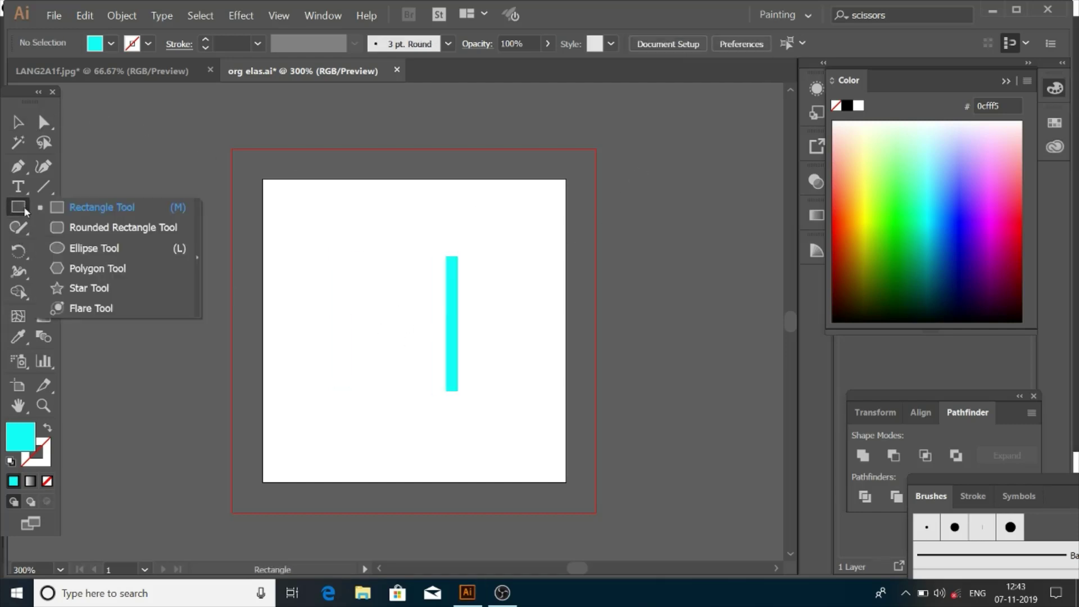
- Draw a circle left of the bar with no fill and a cyan 7 pt stroke
{"action": "left_click", "coordinate": [92, 248]}
{"action": "left_click_drag", "start_coordinate": [312, 282], "coordinate": [395, 373]}
{"action": "left_click", "coordinate": [46, 477]}
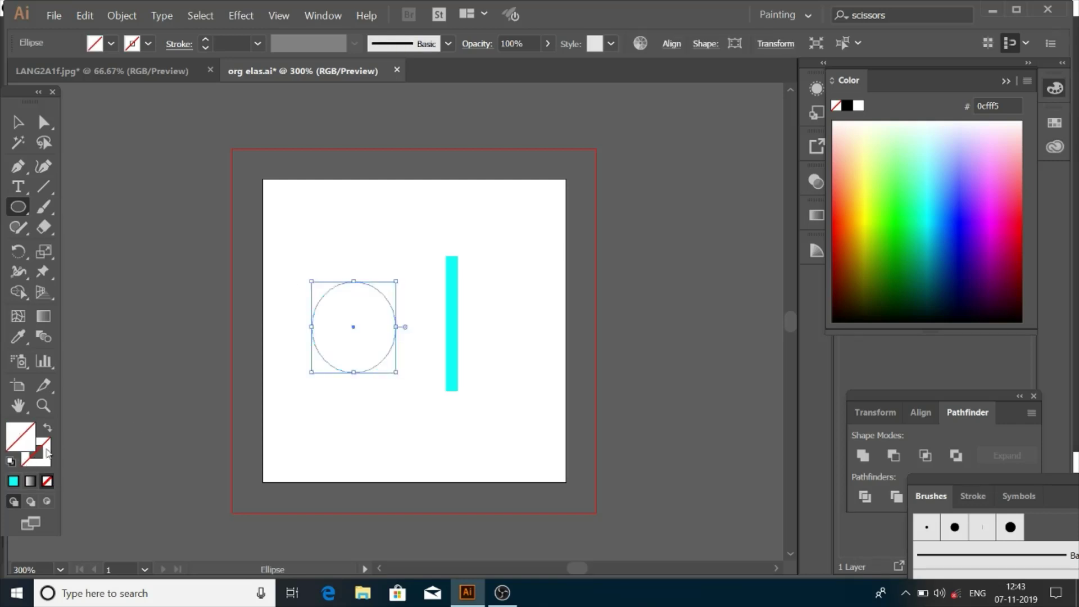
{"action": "left_click", "coordinate": [42, 457]}
{"action": "left_click", "coordinate": [13, 481]}
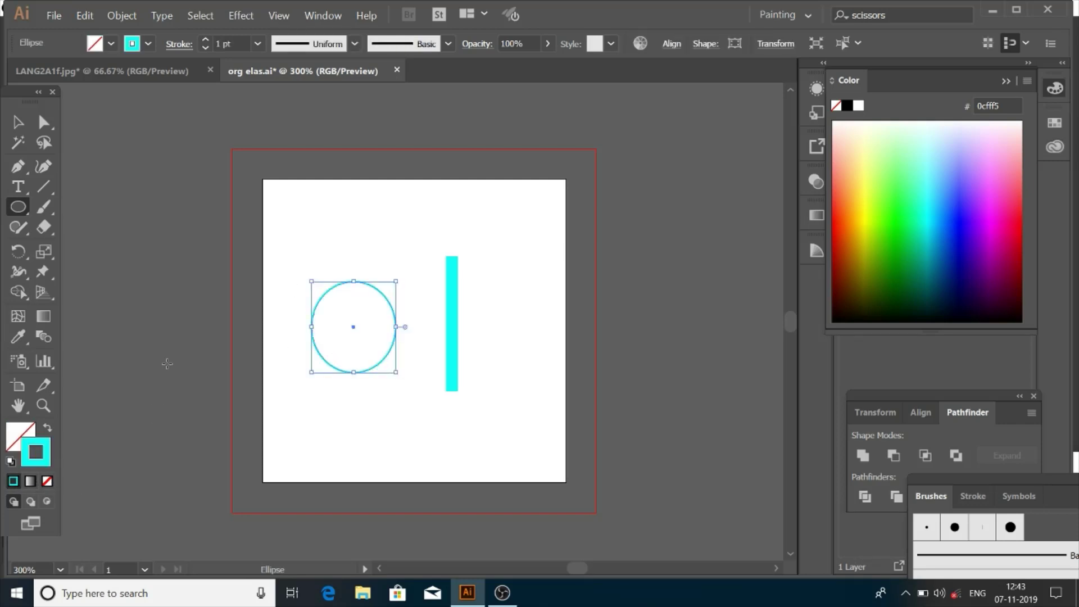
{"action": "left_click", "coordinate": [257, 43]}
{"action": "left_click", "coordinate": [281, 229]}
{"action": "left_click", "coordinate": [17, 124]}
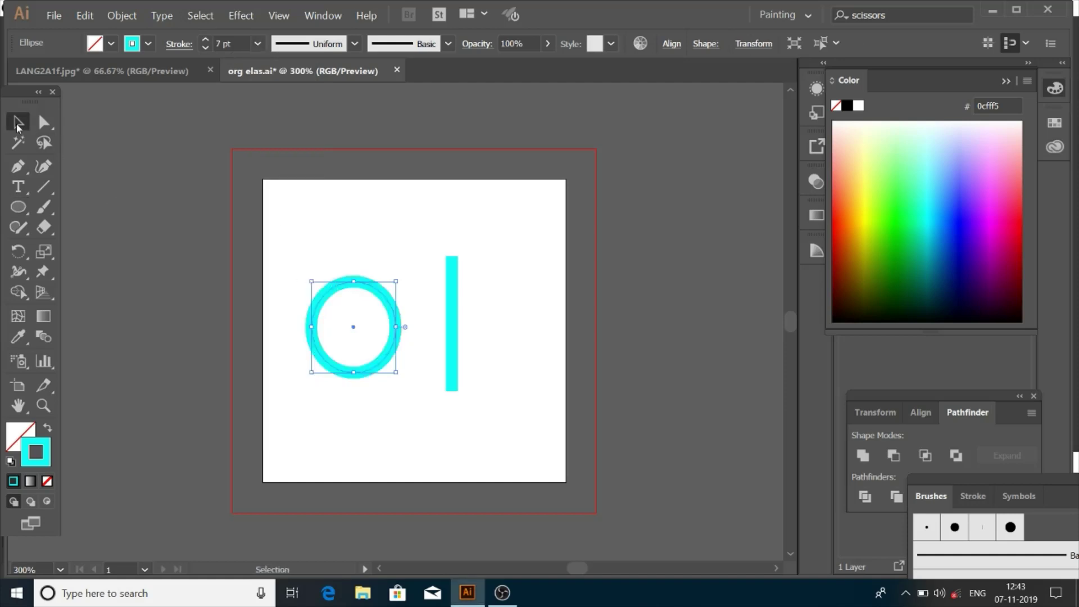
- Move the cyan bar against the circle's right side, nudging it into place
{"action": "left_click", "coordinate": [392, 388]}
{"action": "left_click_drag", "start_coordinate": [453, 378], "coordinate": [394, 323]}
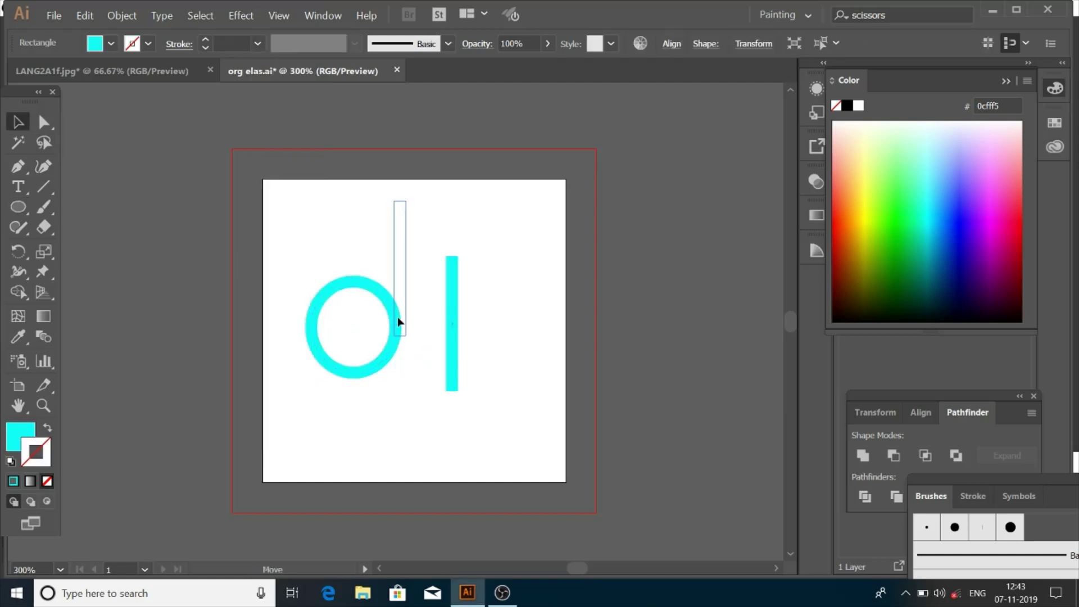
{"action": "left_click", "coordinate": [433, 360]}
{"action": "left_click", "coordinate": [393, 324]}
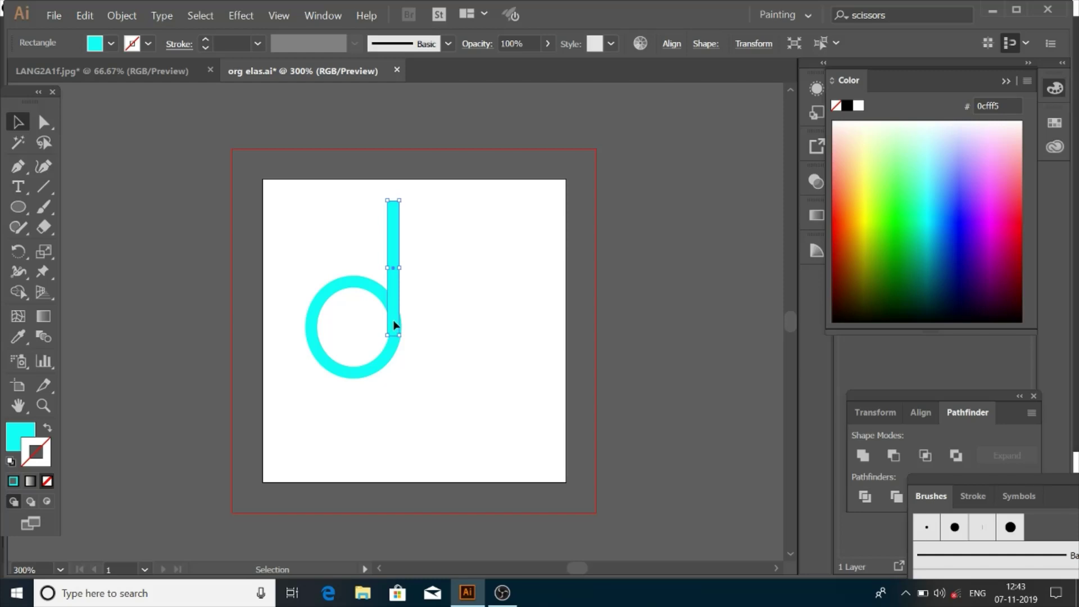
{"action": "left_click_drag", "start_coordinate": [394, 325], "coordinate": [397, 325]}
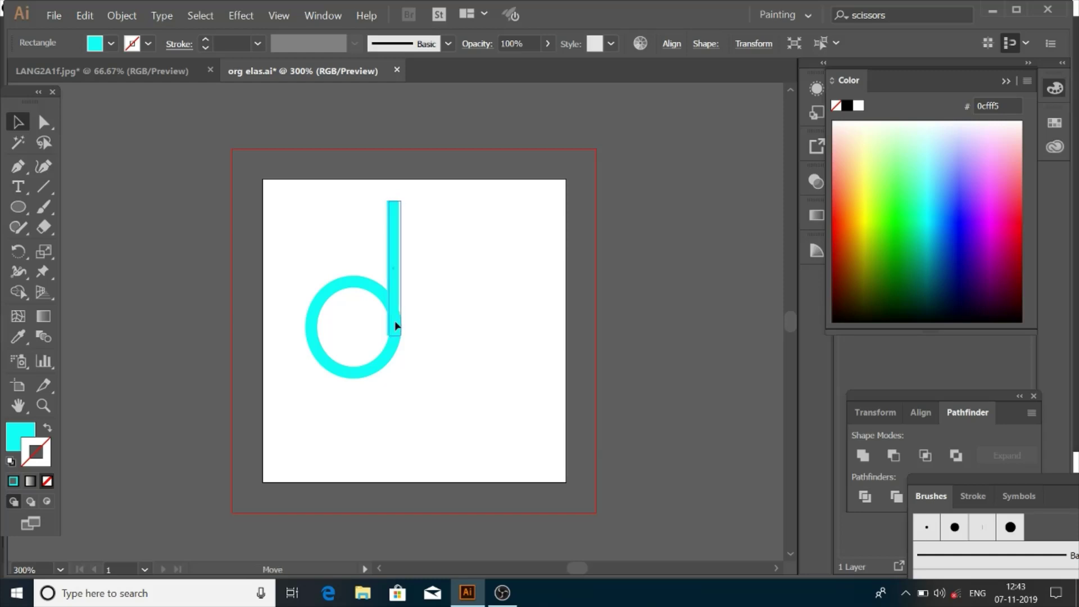
{"action": "left_click", "coordinate": [384, 335]}
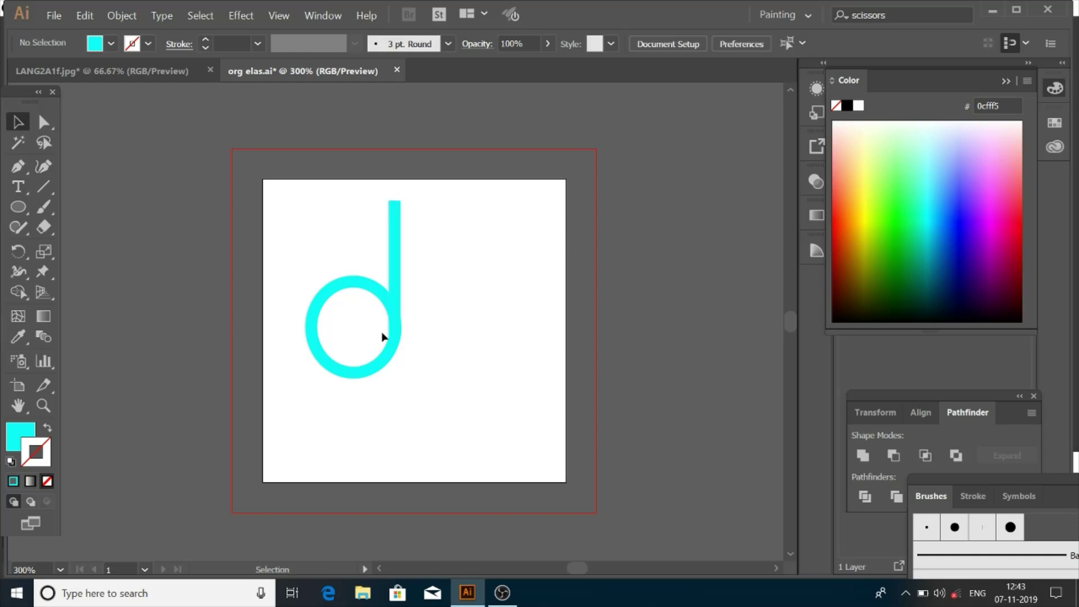
{"action": "left_click", "coordinate": [395, 270]}
{"action": "key", "text": "a"}
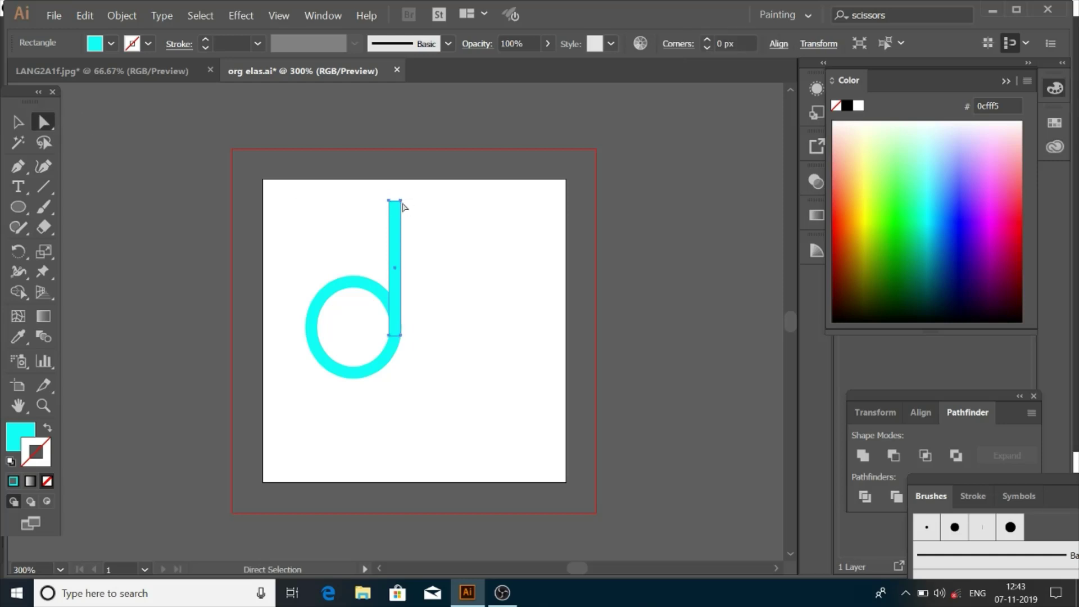
- Drag the bar's anchor points so the stem's top is cut at a slant
{"action": "left_click_drag", "start_coordinate": [402, 207], "coordinate": [400, 190]}
{"action": "left_click", "coordinate": [418, 198]}
{"action": "left_click", "coordinate": [398, 222]}
{"action": "left_click", "coordinate": [389, 325]}
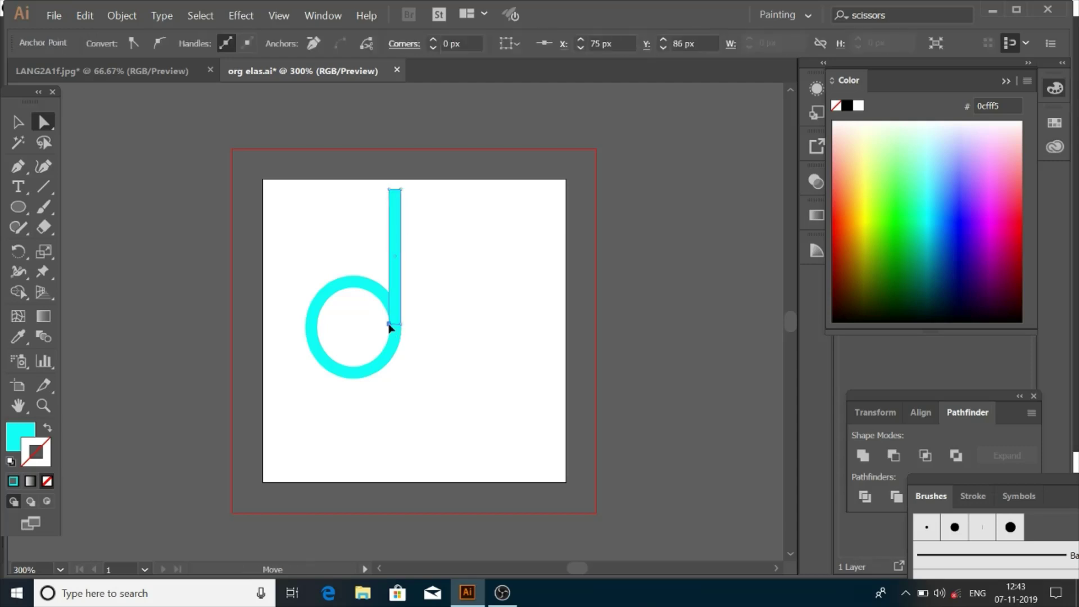
{"action": "left_click_drag", "start_coordinate": [389, 325], "coordinate": [392, 324]}
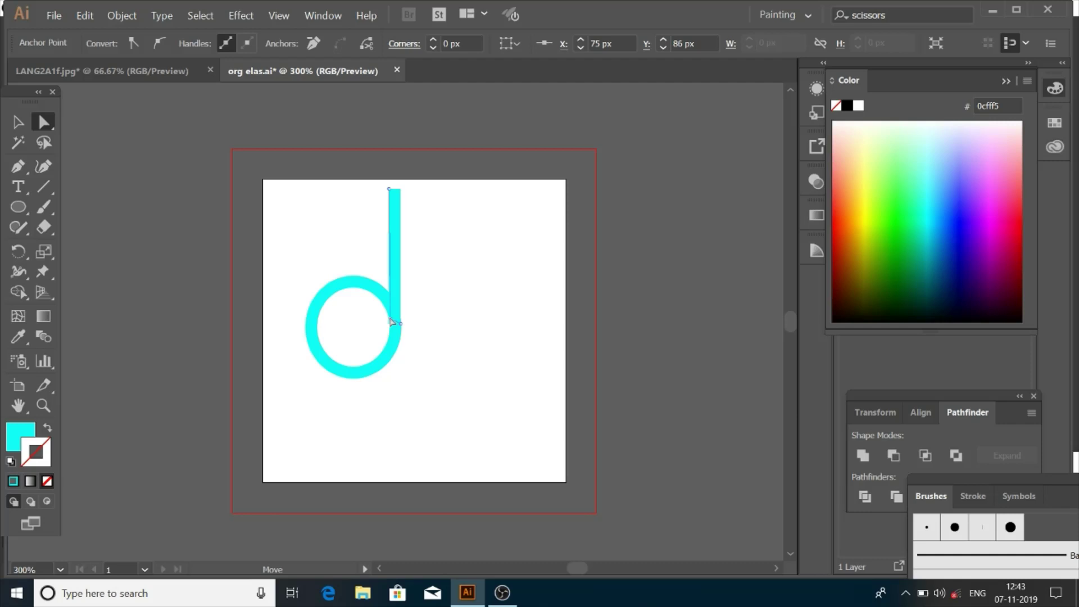
{"action": "left_click", "coordinate": [400, 189]}
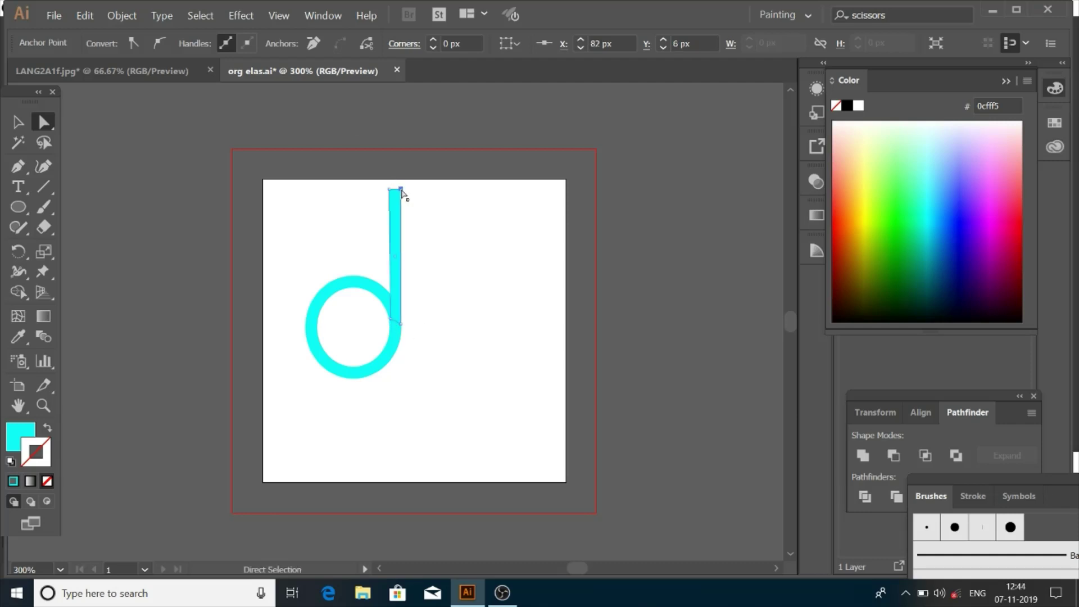
{"action": "left_click_drag", "start_coordinate": [390, 323], "coordinate": [388, 316]}
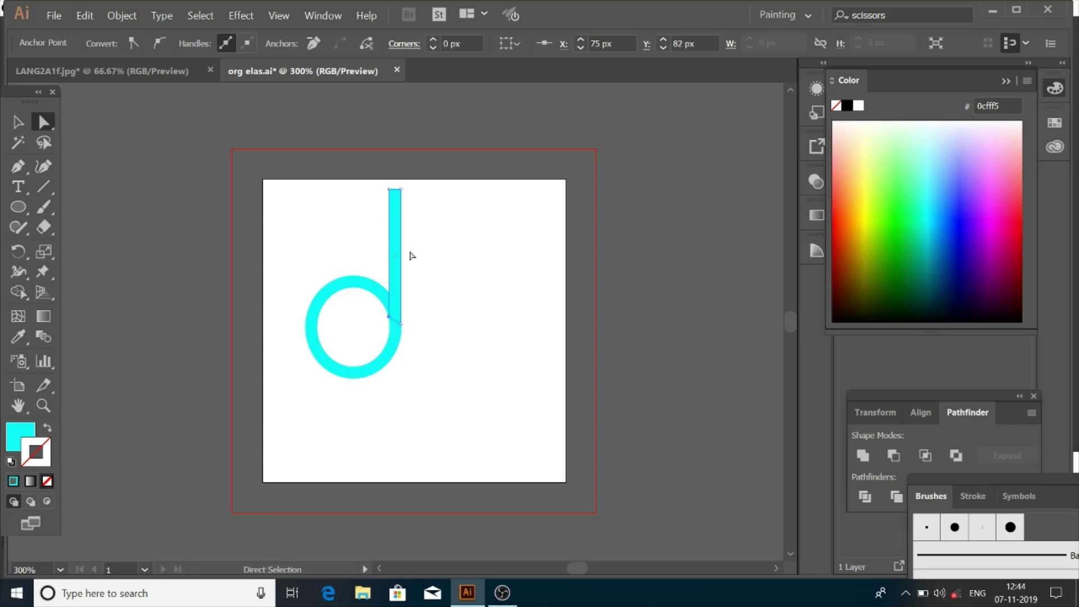
{"action": "left_click_drag", "start_coordinate": [401, 190], "coordinate": [400, 196]}
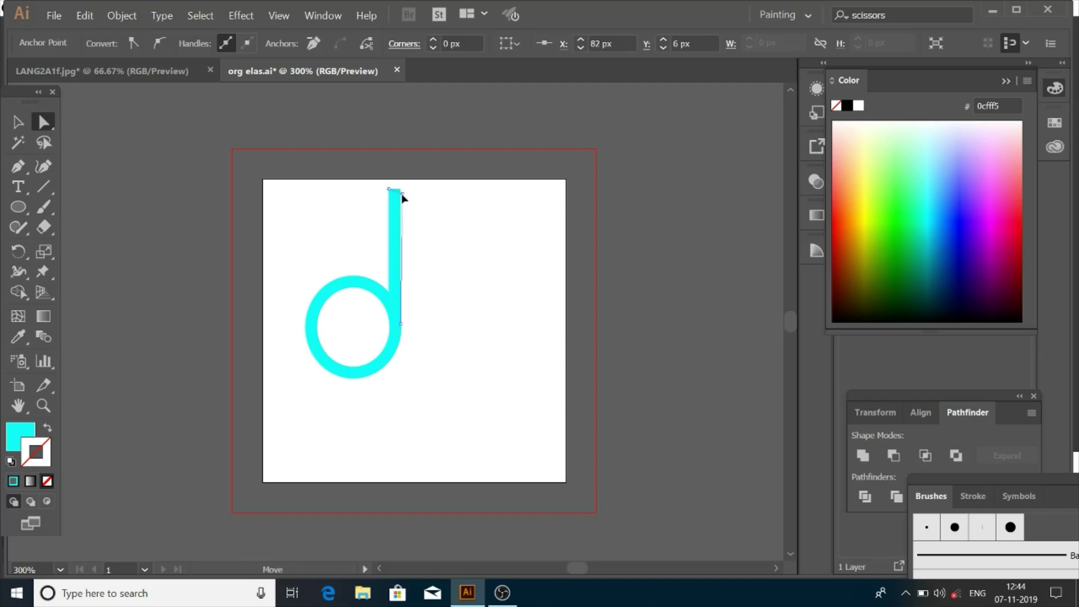
- Select both parts of the d and scale it down toward the lower left
{"action": "key", "text": "v"}
{"action": "left_click", "coordinate": [250, 268]}
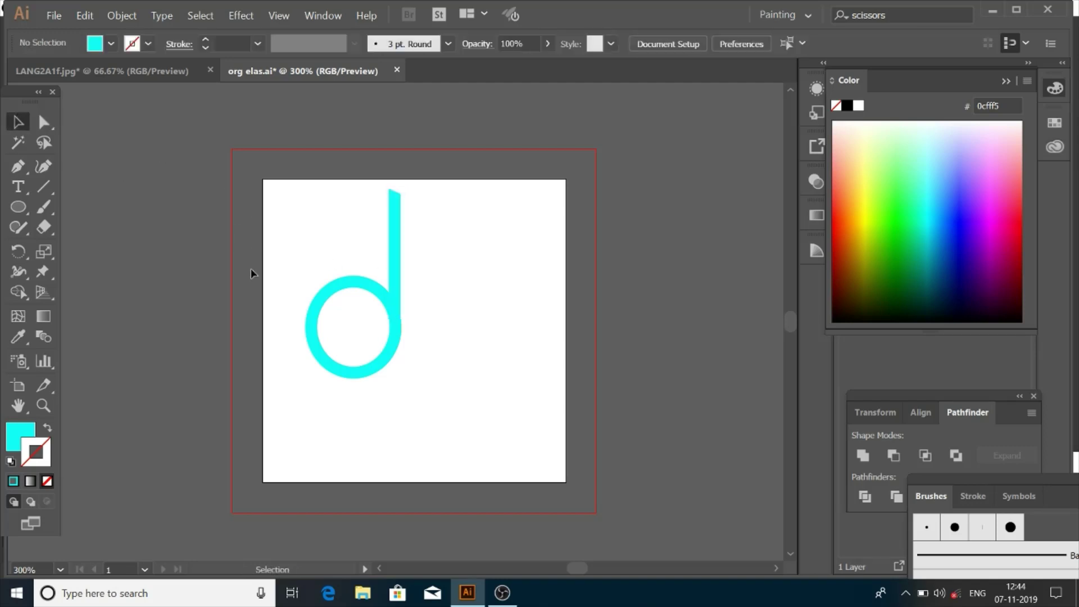
{"action": "left_click_drag", "start_coordinate": [310, 254], "coordinate": [379, 358]}
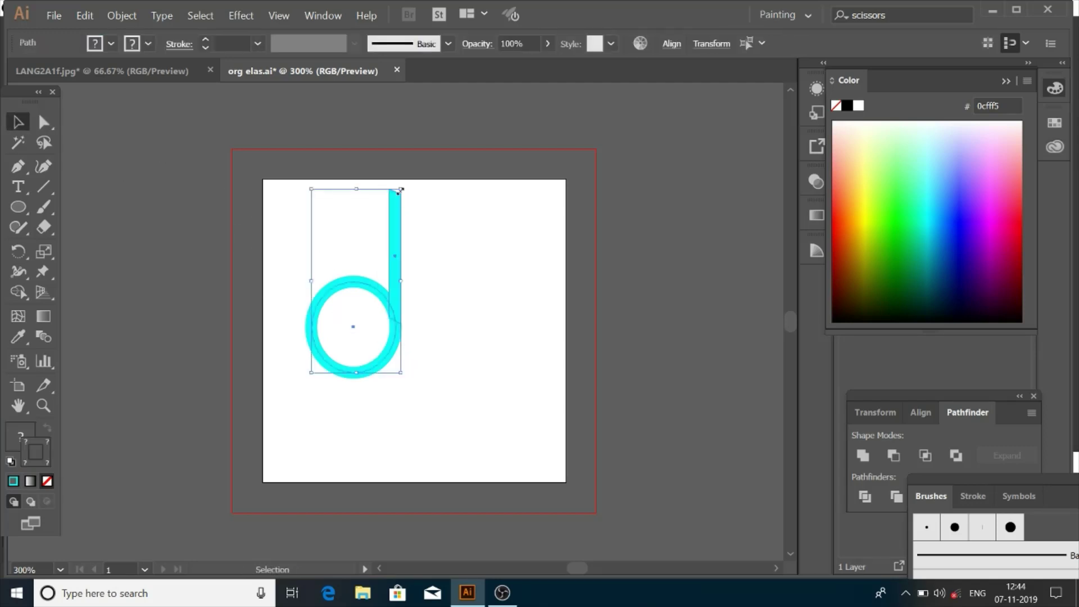
{"action": "left_click_drag", "start_coordinate": [400, 190], "coordinate": [369, 278]}
{"action": "left_click", "coordinate": [441, 309]}
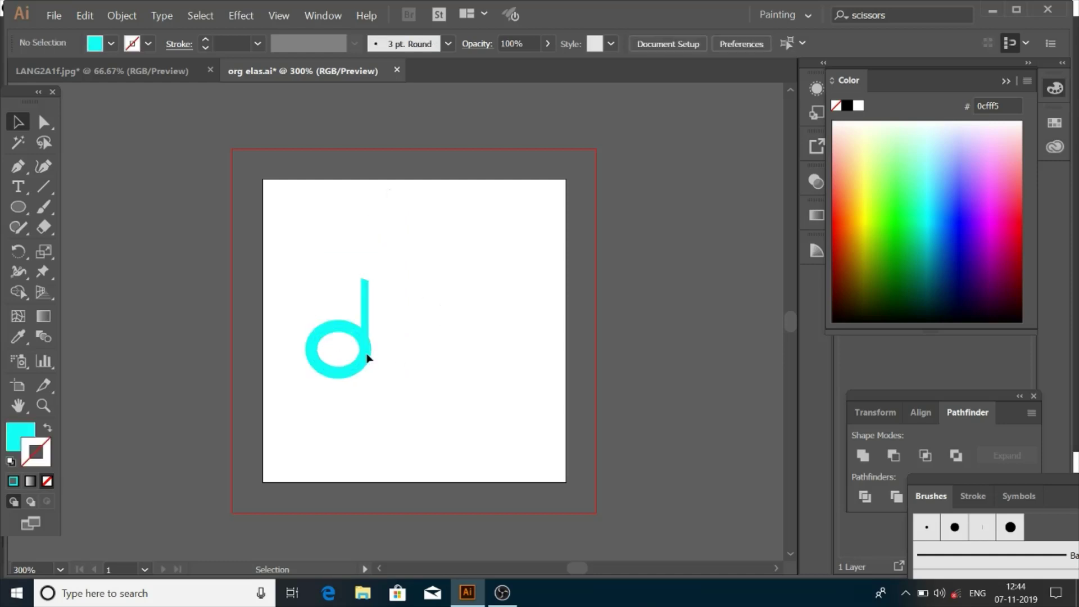
- Delete the old cyan ring and stretch the bar taller downward
{"action": "left_click", "coordinate": [328, 328]}
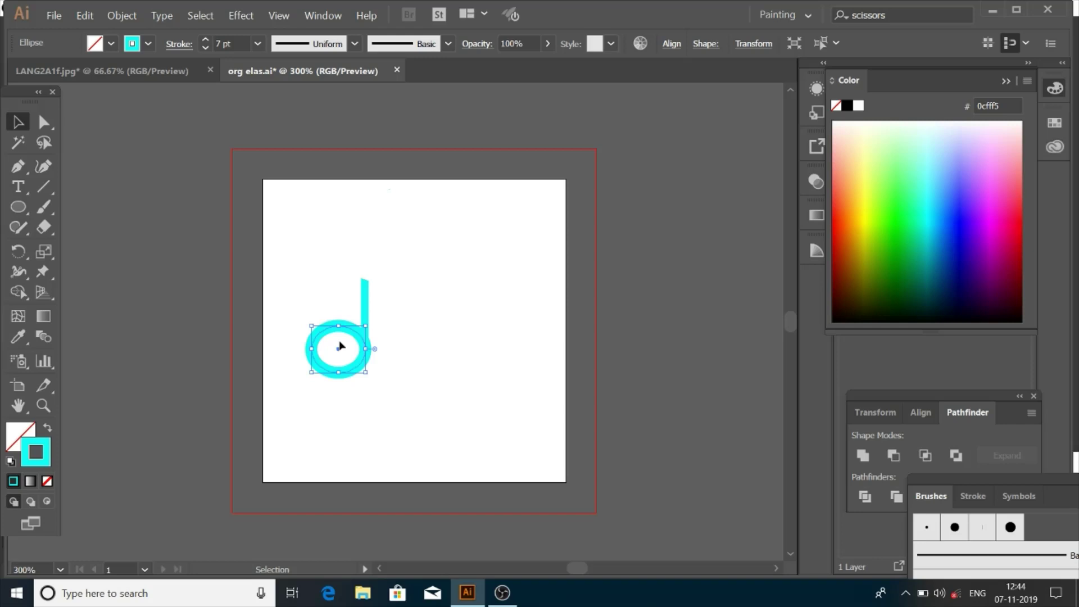
{"action": "left_click", "coordinate": [368, 365]}
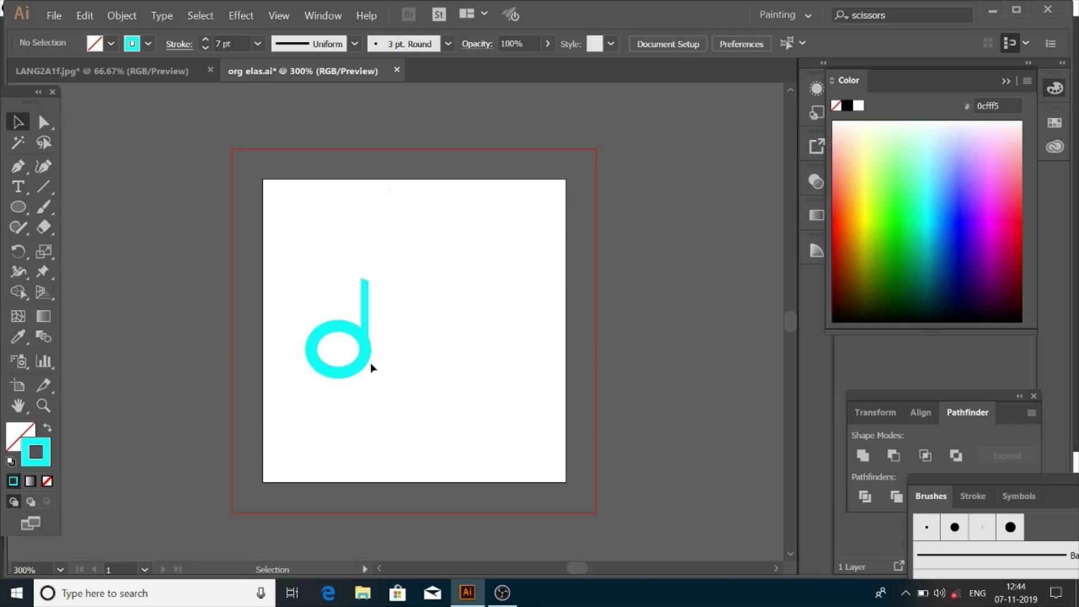
{"action": "key", "text": "Delete"}
{"action": "left_click", "coordinate": [367, 351]}
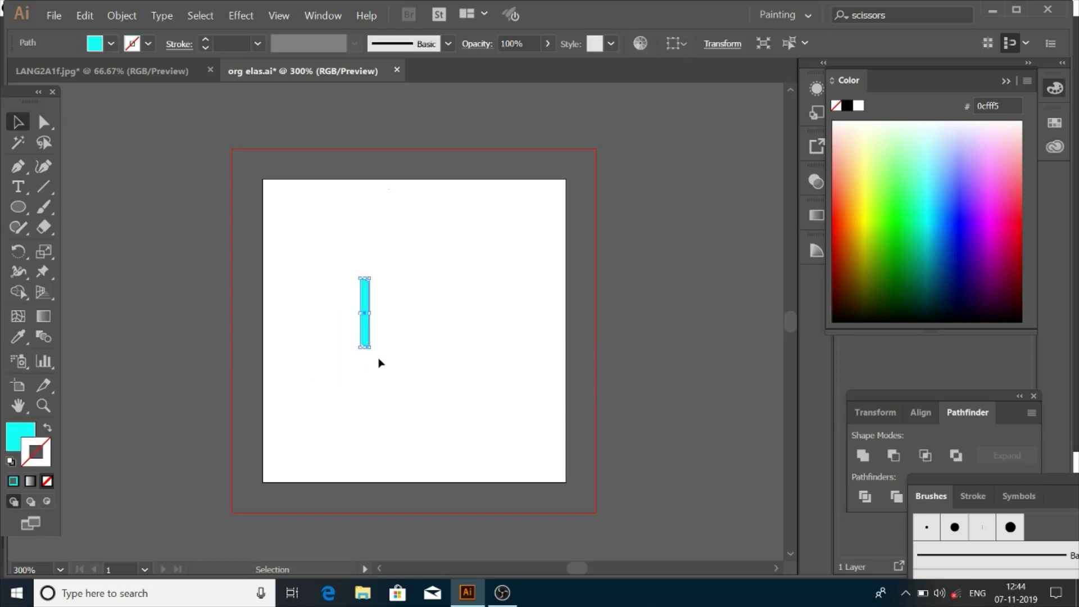
{"action": "mouse_move", "coordinate": [369, 361]}
{"action": "left_mouse_down"}
{"action": "mouse_move", "coordinate": [385, 416]}
{"action": "mouse_move", "coordinate": [374, 402]}
{"action": "mouse_move", "coordinate": [452, 369]}
{"action": "left_mouse_up"}
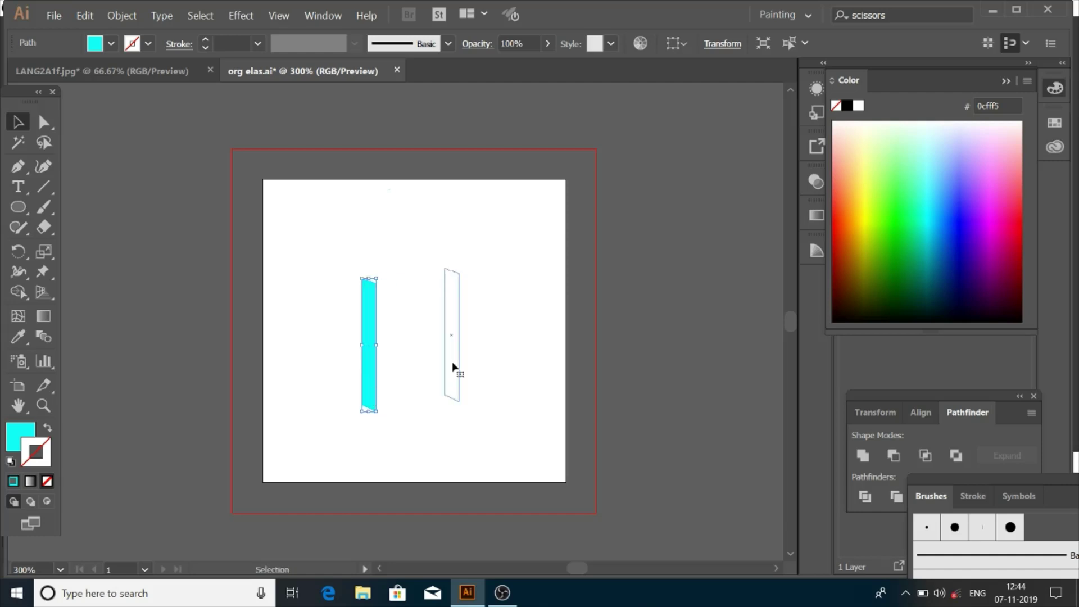
{"action": "left_click", "coordinate": [294, 320]}
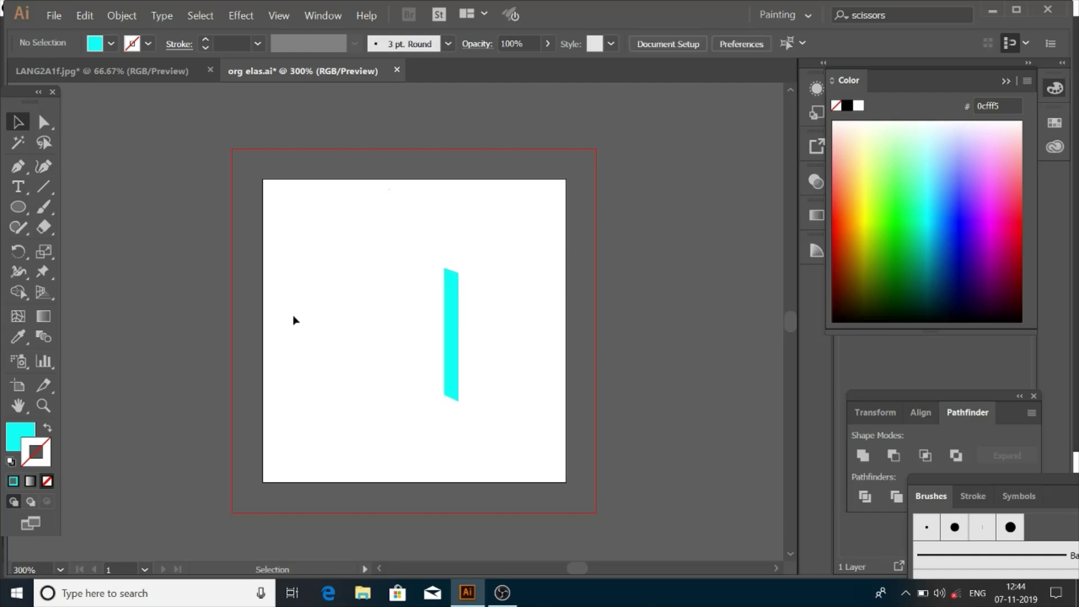
- Draw a new unfilled cyan ring with 4 pt stroke, about 39 by 36, at the bar's bottom
{"action": "left_click", "coordinate": [18, 207]}
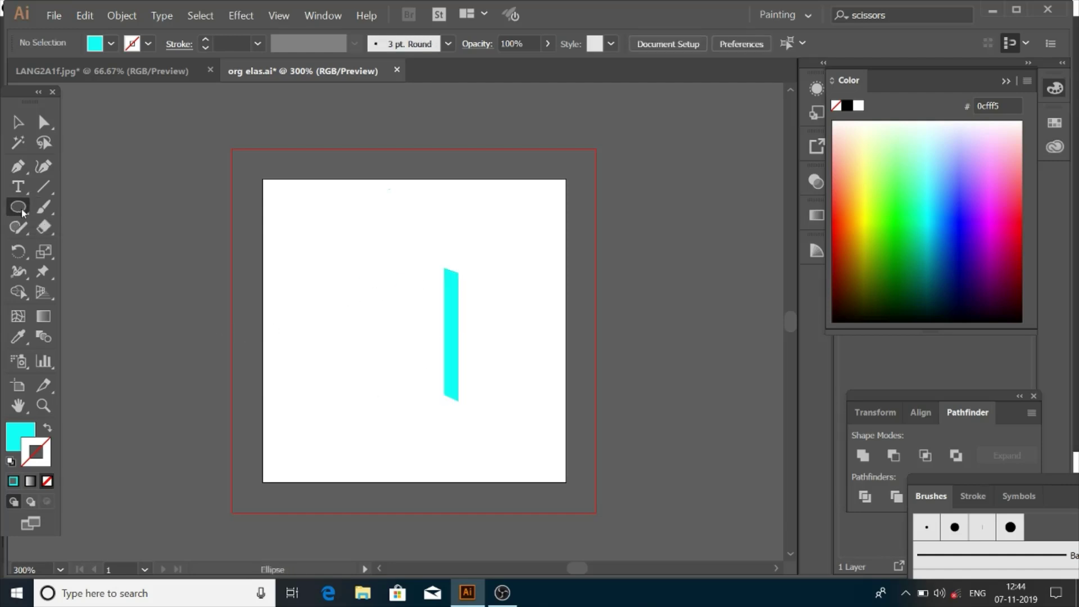
{"action": "left_click_drag", "start_coordinate": [318, 277], "coordinate": [382, 358]}
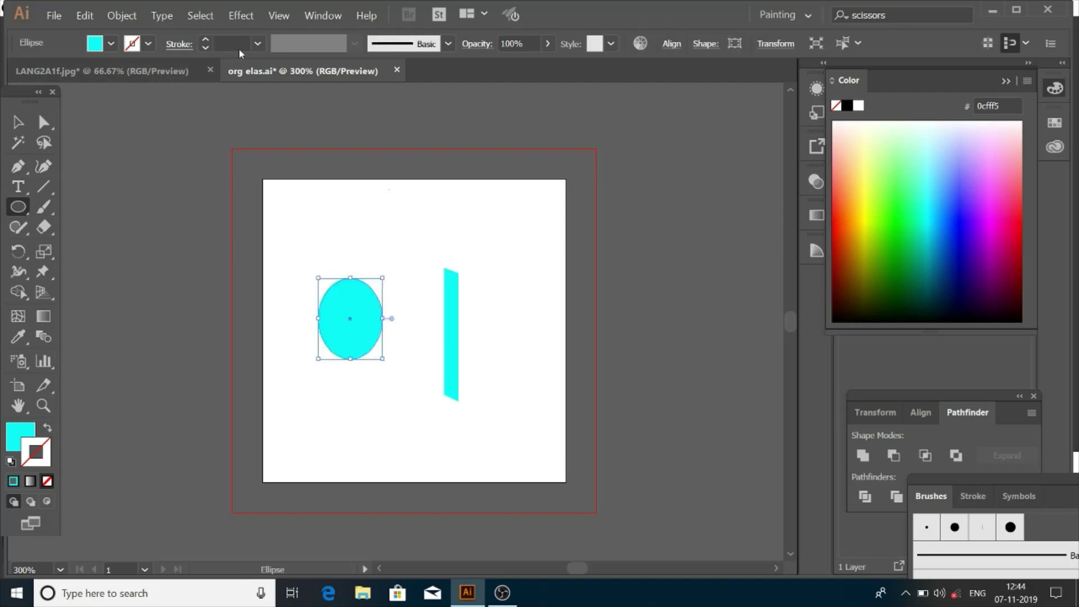
{"action": "left_click", "coordinate": [257, 44]}
{"action": "left_click", "coordinate": [276, 174]}
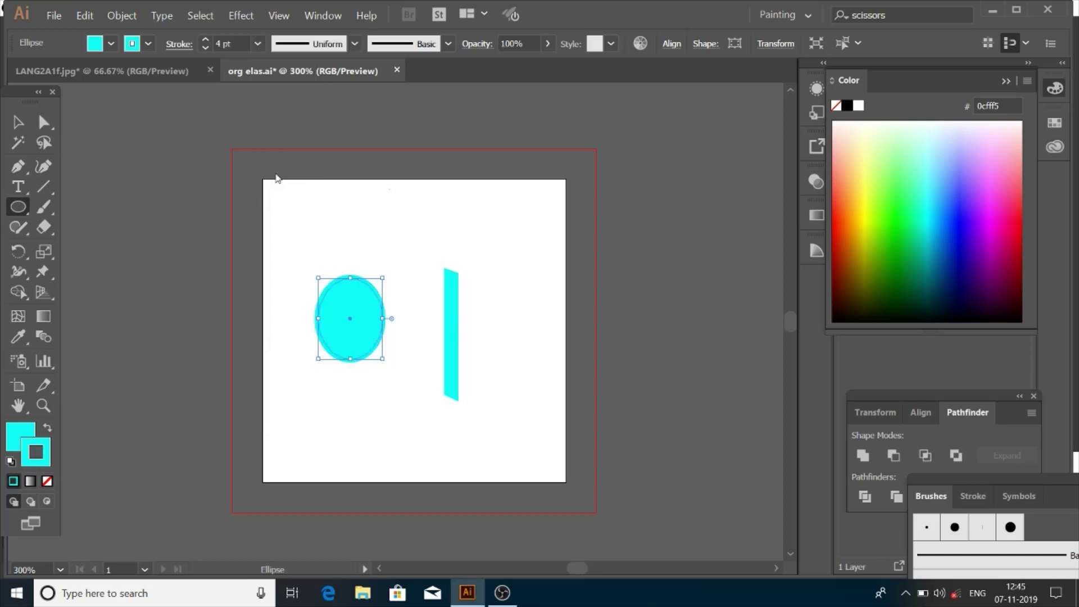
{"action": "left_click", "coordinate": [48, 481]}
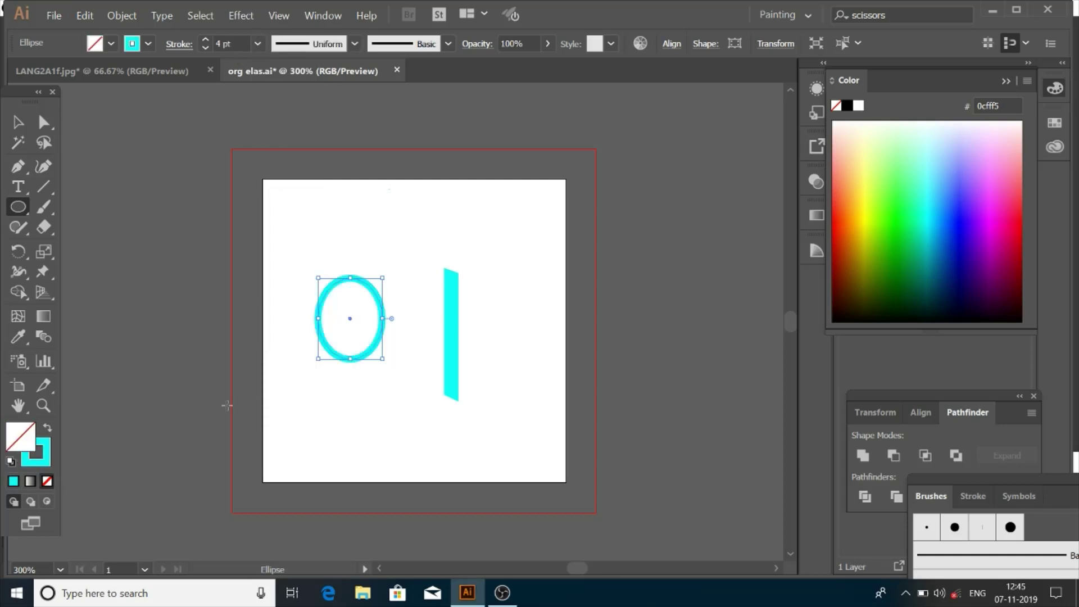
{"action": "key", "text": "v"}
{"action": "mouse_move", "coordinate": [383, 278]}
{"action": "left_mouse_down"}
{"action": "mouse_move", "coordinate": [385, 298]}
{"action": "mouse_move", "coordinate": [377, 292]}
{"action": "left_mouse_up"}
{"action": "left_click_drag", "start_coordinate": [349, 331], "coordinate": [426, 387]}
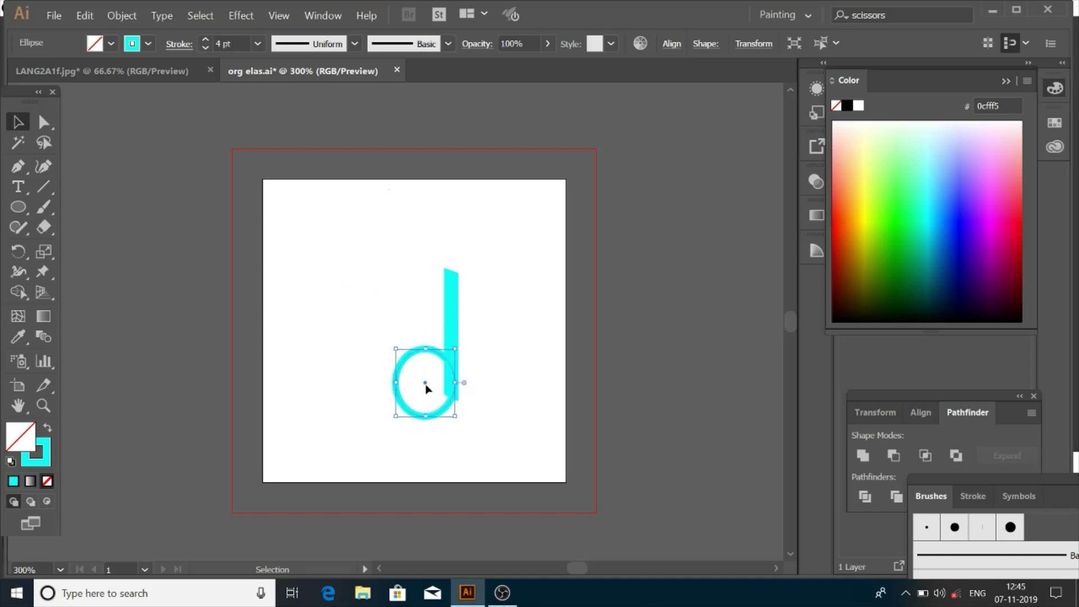
- Make the d's stem narrower and shorter, shifting it slightly right
{"action": "left_click", "coordinate": [449, 307]}
{"action": "left_click_drag", "start_coordinate": [458, 335], "coordinate": [453, 336]}
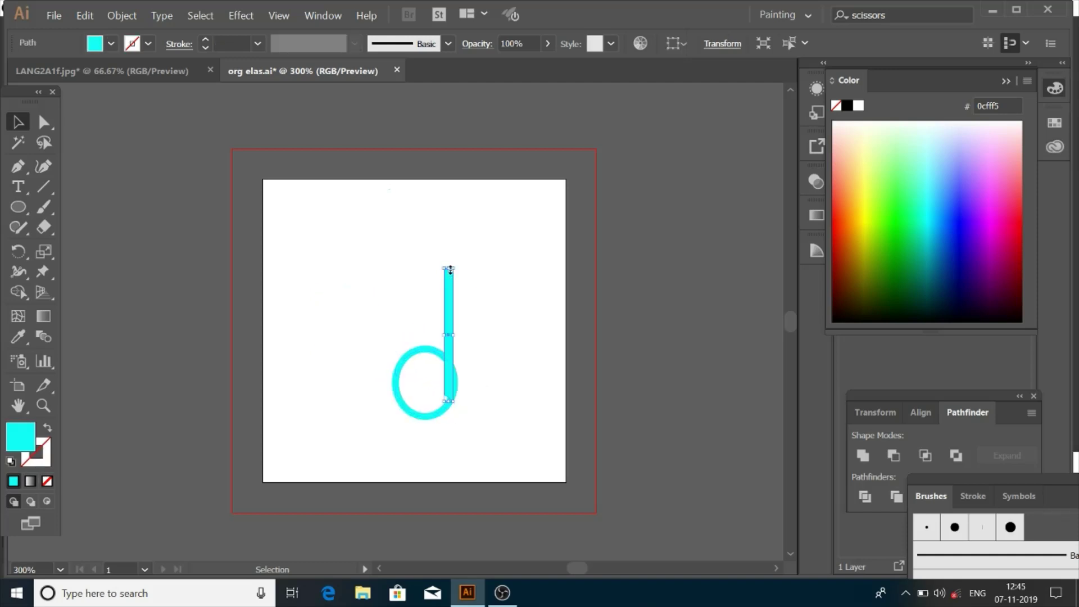
{"action": "mouse_move", "coordinate": [448, 268]}
{"action": "left_mouse_down"}
{"action": "mouse_move", "coordinate": [452, 348]}
{"action": "mouse_move", "coordinate": [450, 338]}
{"action": "left_mouse_up"}
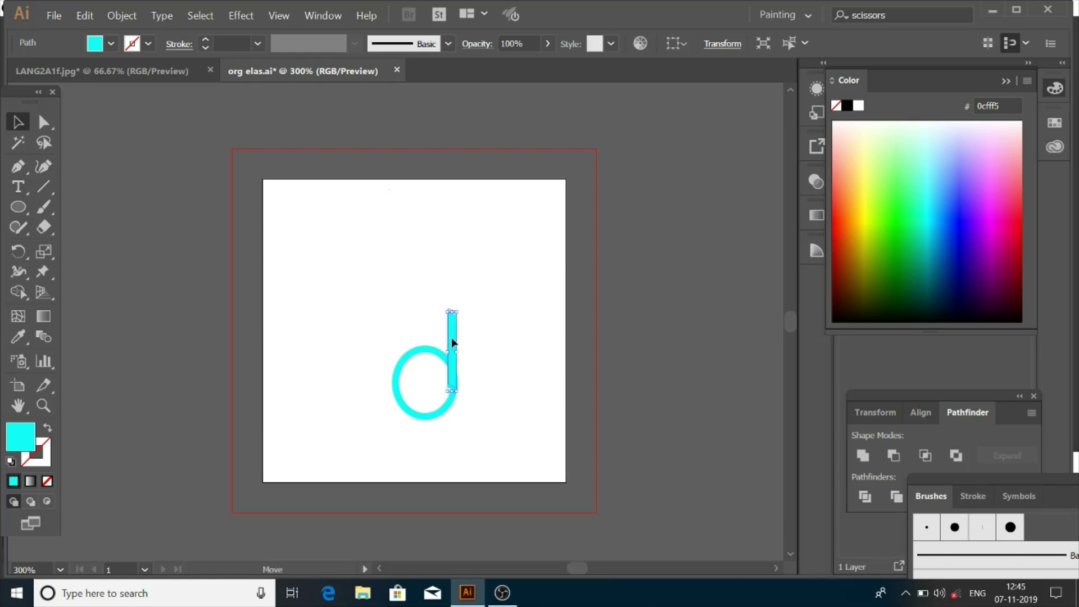
{"action": "left_click", "coordinate": [500, 356]}
{"action": "left_click_drag", "start_coordinate": [452, 353], "coordinate": [454, 352]}
{"action": "left_click", "coordinate": [480, 379]}
{"action": "left_click", "coordinate": [469, 344]}
{"action": "left_click", "coordinate": [479, 372]}
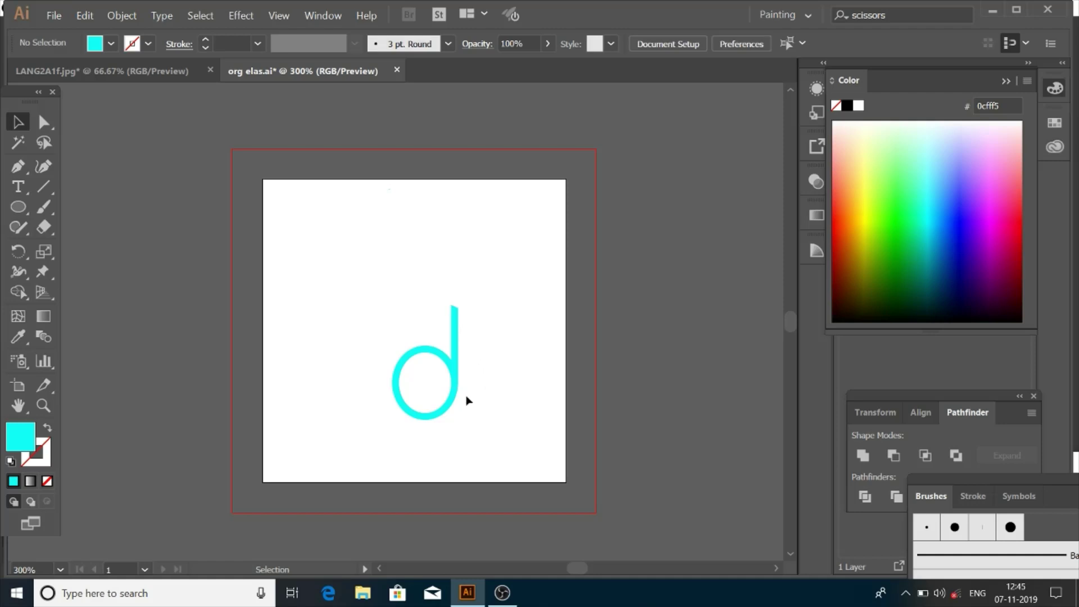
- Select the whole d, move it up and right, and scale it down smaller
{"action": "left_click_drag", "start_coordinate": [381, 301], "coordinate": [470, 429]}
{"action": "left_click_drag", "start_coordinate": [445, 361], "coordinate": [483, 284]}
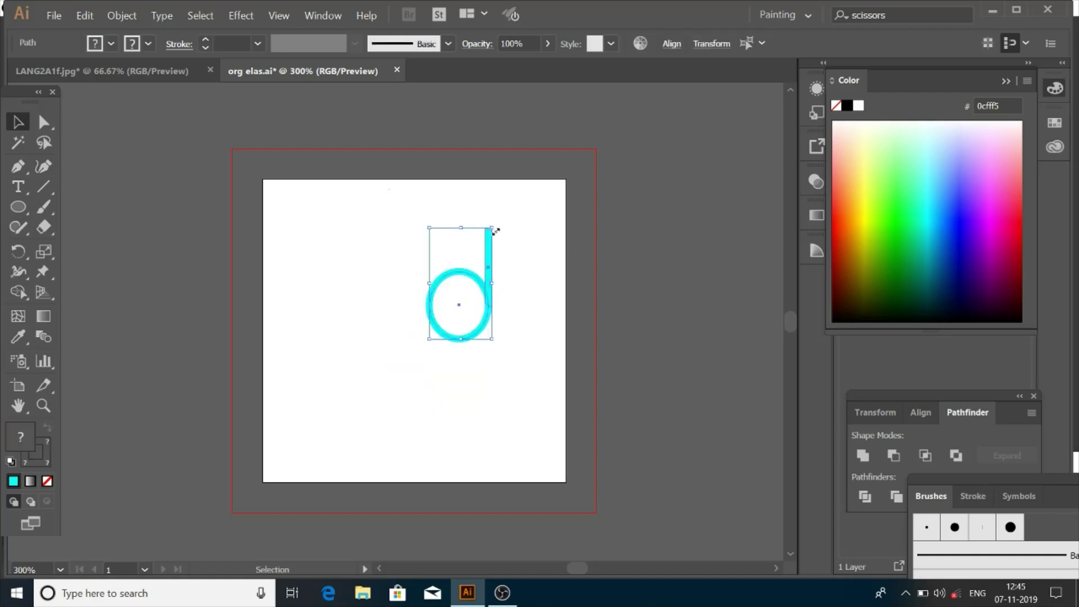
{"action": "left_click_drag", "start_coordinate": [494, 230], "coordinate": [481, 261]}
{"action": "left_click", "coordinate": [490, 307]}
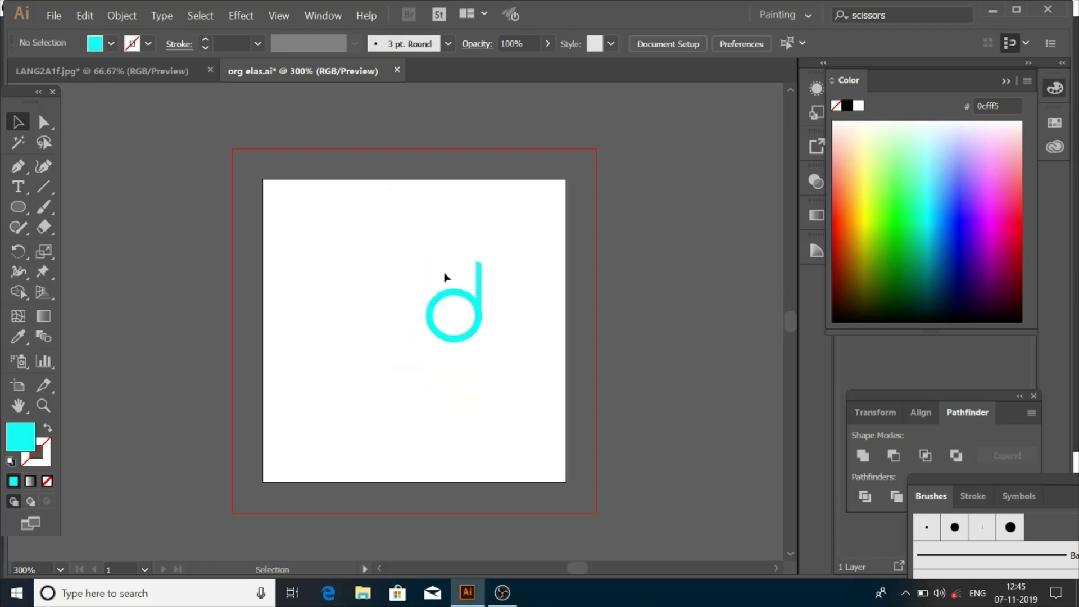
{"action": "left_click_drag", "start_coordinate": [403, 247], "coordinate": [498, 354]}
{"action": "left_click_drag", "start_coordinate": [480, 315], "coordinate": [508, 302]}
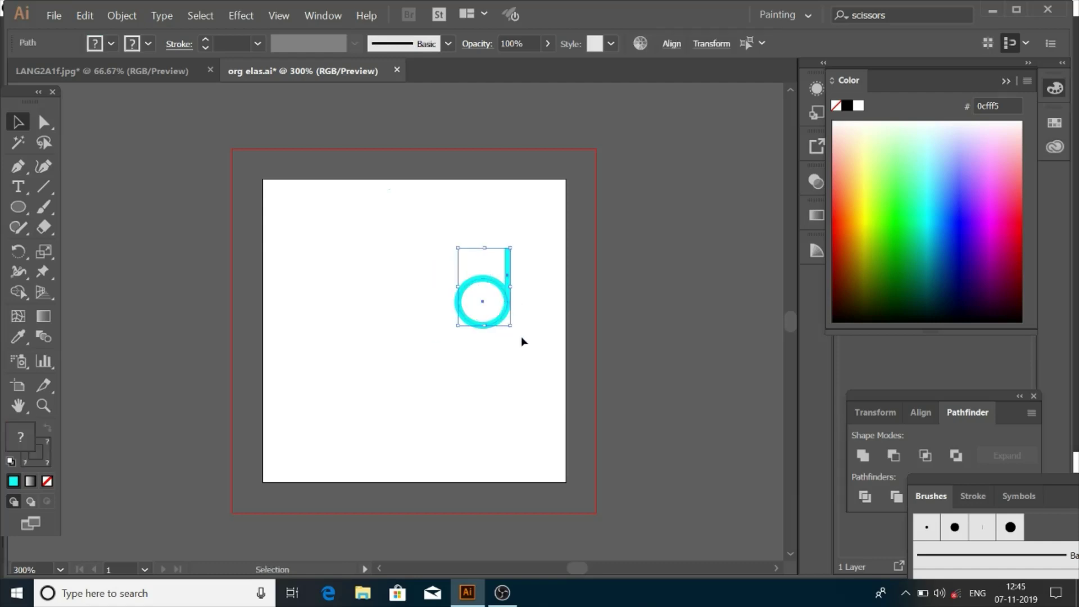
{"action": "left_click", "coordinate": [521, 339]}
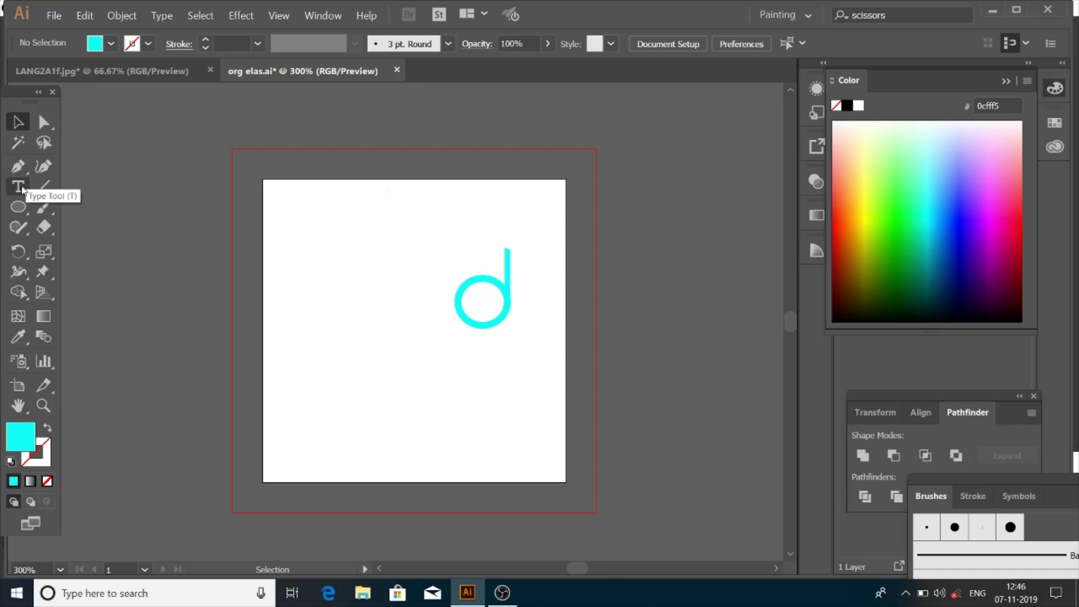
- Draw a cyan rectangle left of the d and curve its right side with the Curvature tool
{"action": "left_click_drag", "start_coordinate": [22, 209], "coordinate": [39, 208]}
{"action": "left_click_drag", "start_coordinate": [285, 273], "coordinate": [378, 377]}
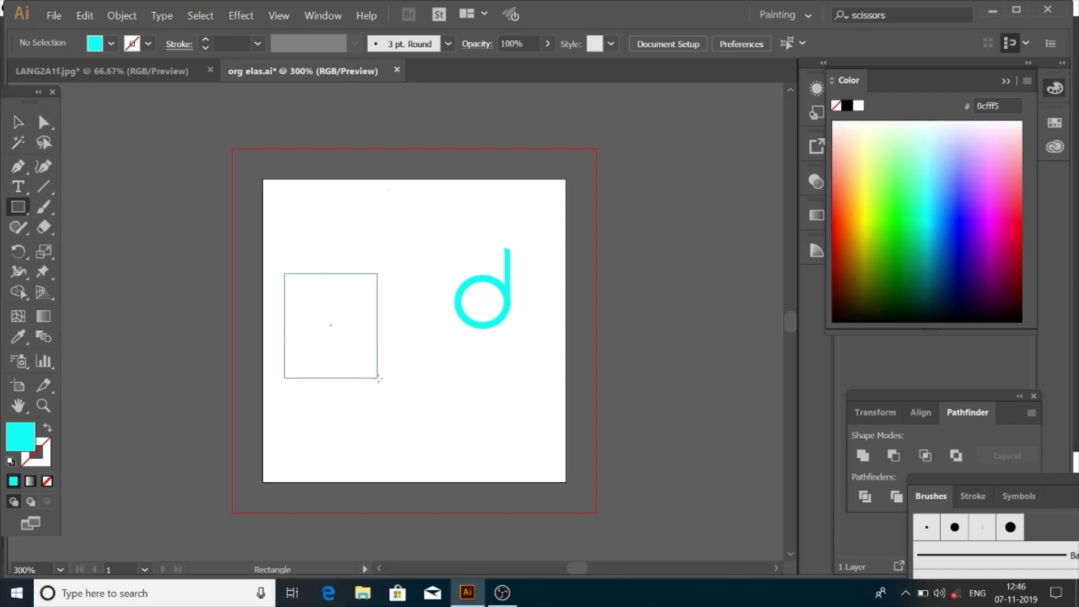
{"action": "left_click", "coordinate": [43, 166]}
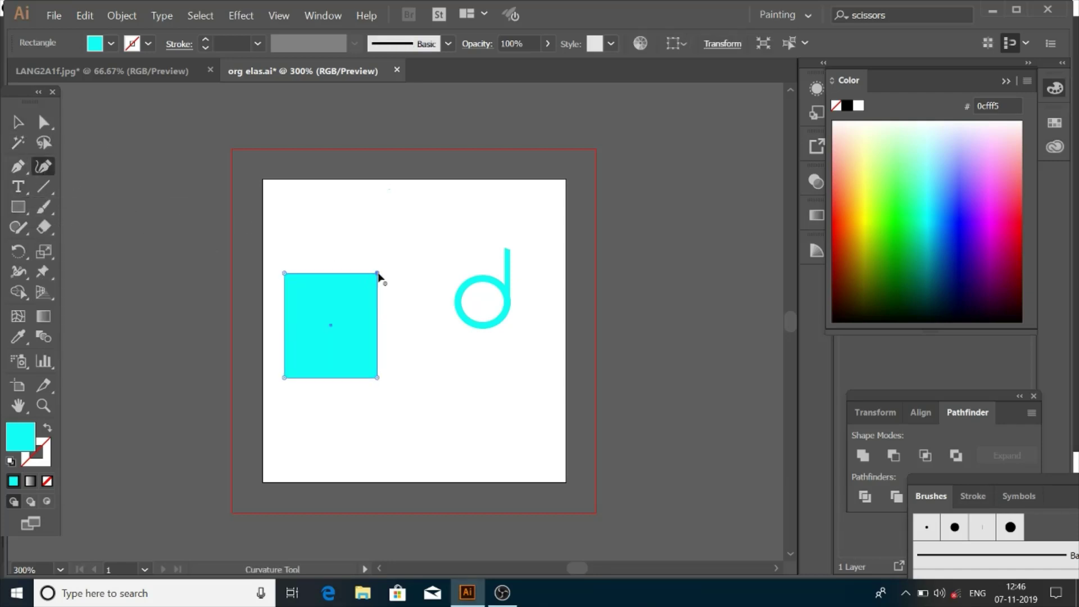
{"action": "left_click_drag", "start_coordinate": [377, 273], "coordinate": [327, 293]}
{"action": "left_click_drag", "start_coordinate": [332, 376], "coordinate": [351, 356]}
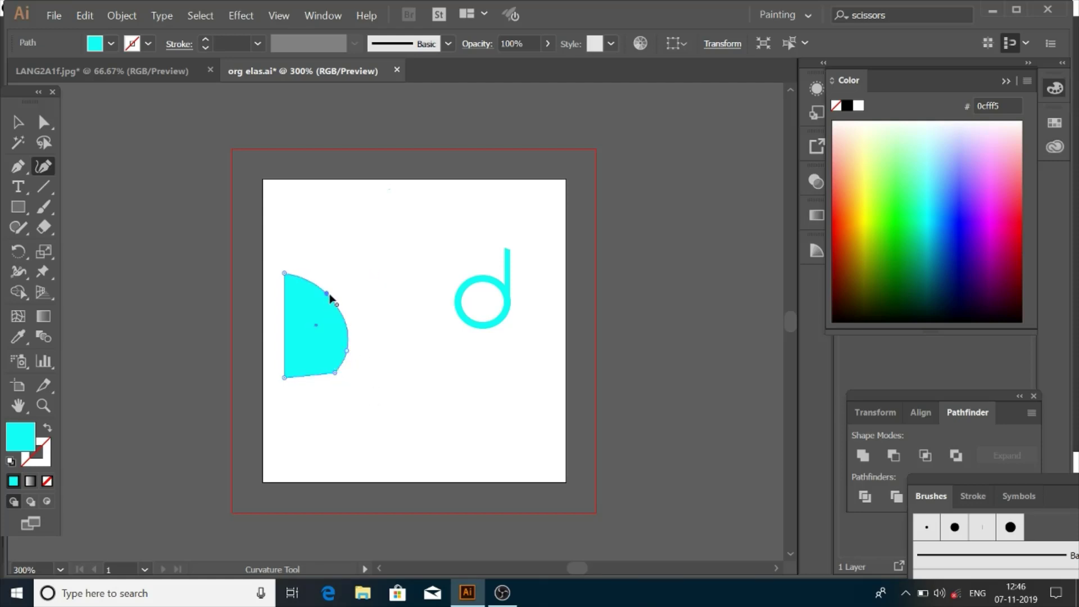
{"action": "left_click_drag", "start_coordinate": [327, 294], "coordinate": [333, 285]}
{"action": "mouse_move", "coordinate": [334, 373]}
{"action": "left_mouse_down"}
{"action": "mouse_move", "coordinate": [321, 375]}
{"action": "mouse_move", "coordinate": [347, 372]}
{"action": "mouse_move", "coordinate": [372, 334]}
{"action": "left_mouse_up"}
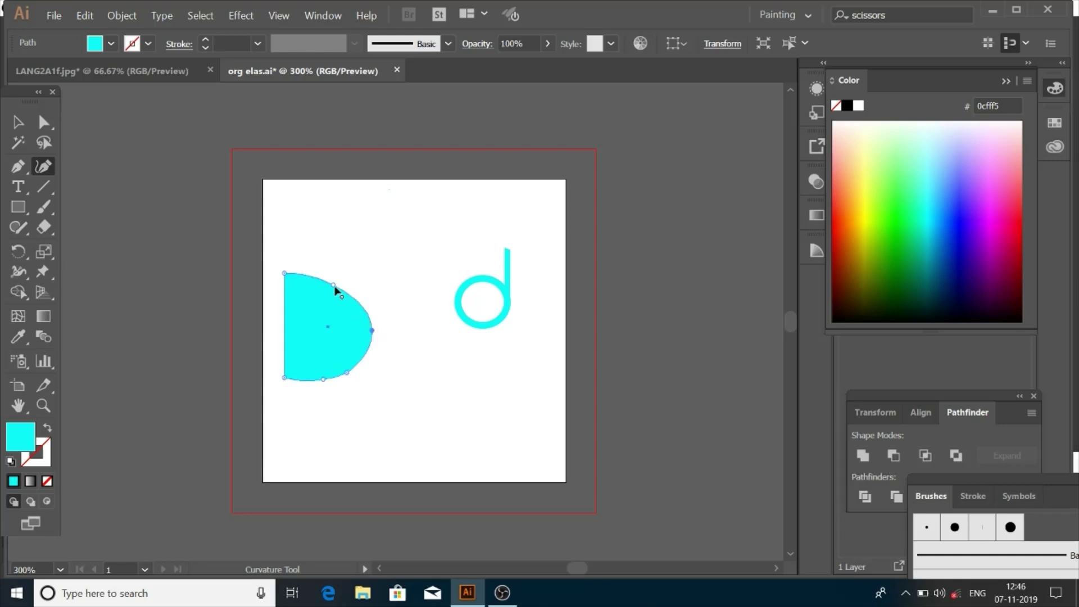
{"action": "left_click_drag", "start_coordinate": [336, 276], "coordinate": [354, 285]}
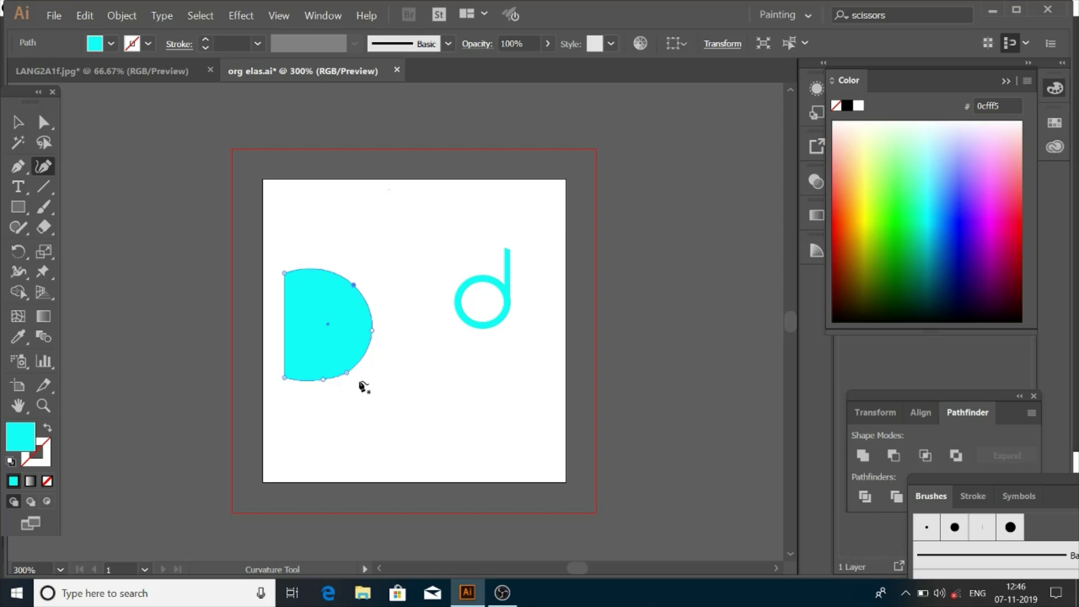
- Refine the D's upper and lower right curves, bulging the right side outward
{"action": "left_click", "coordinate": [347, 371]}
{"action": "left_click_drag", "start_coordinate": [372, 331], "coordinate": [369, 330]}
{"action": "left_click_drag", "start_coordinate": [348, 371], "coordinate": [340, 378]}
{"action": "left_click_drag", "start_coordinate": [315, 381], "coordinate": [310, 384]}
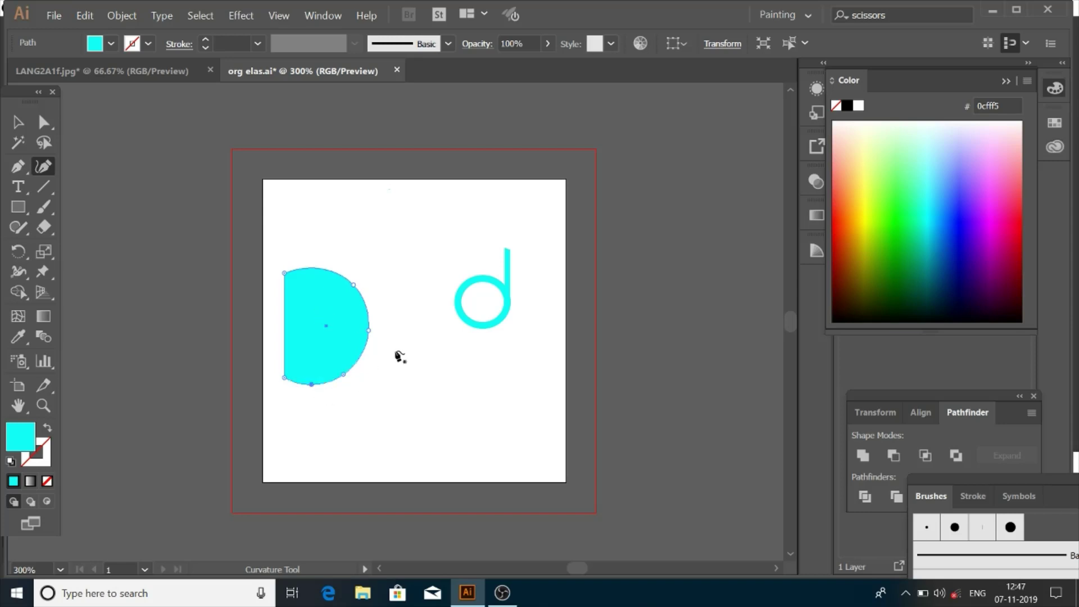
{"action": "left_click", "coordinate": [348, 375]}
{"action": "left_click_drag", "start_coordinate": [353, 285], "coordinate": [355, 282]}
{"action": "left_click_drag", "start_coordinate": [368, 333], "coordinate": [362, 317]}
- Delete stray points to smooth the D's bottom curve, then move the D right and down
{"action": "left_click", "coordinate": [348, 374]}
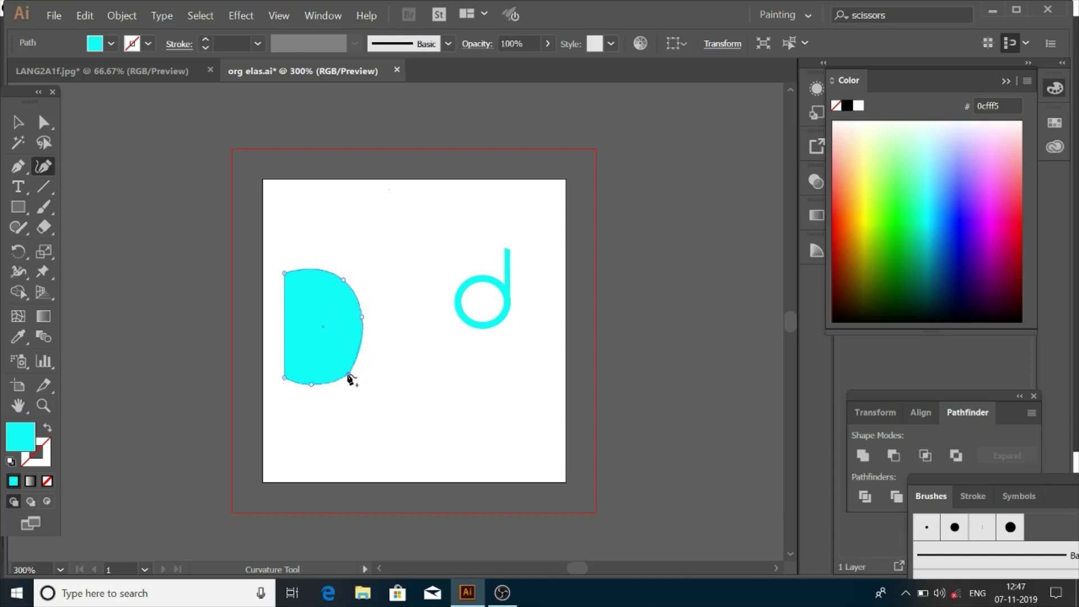
{"action": "left_click", "coordinate": [311, 385]}
{"action": "key", "text": "Delete"}
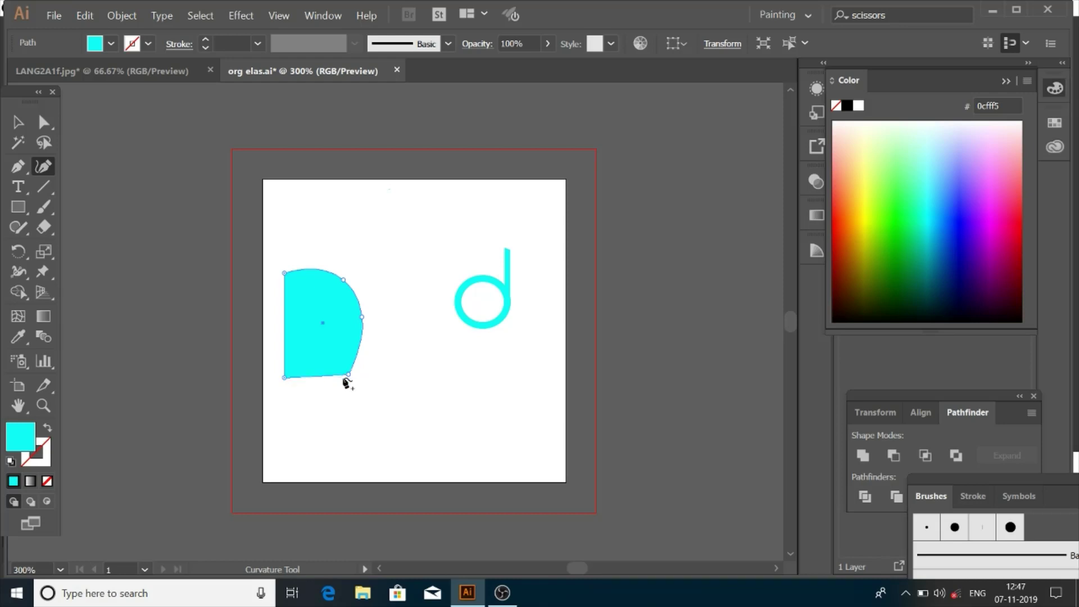
{"action": "mouse_move", "coordinate": [349, 374]}
{"action": "left_mouse_down"}
{"action": "mouse_move", "coordinate": [367, 369]}
{"action": "mouse_move", "coordinate": [313, 392]}
{"action": "mouse_move", "coordinate": [333, 391]}
{"action": "left_mouse_up"}
{"action": "left_click", "coordinate": [367, 369]}
{"action": "key", "text": "Delete"}
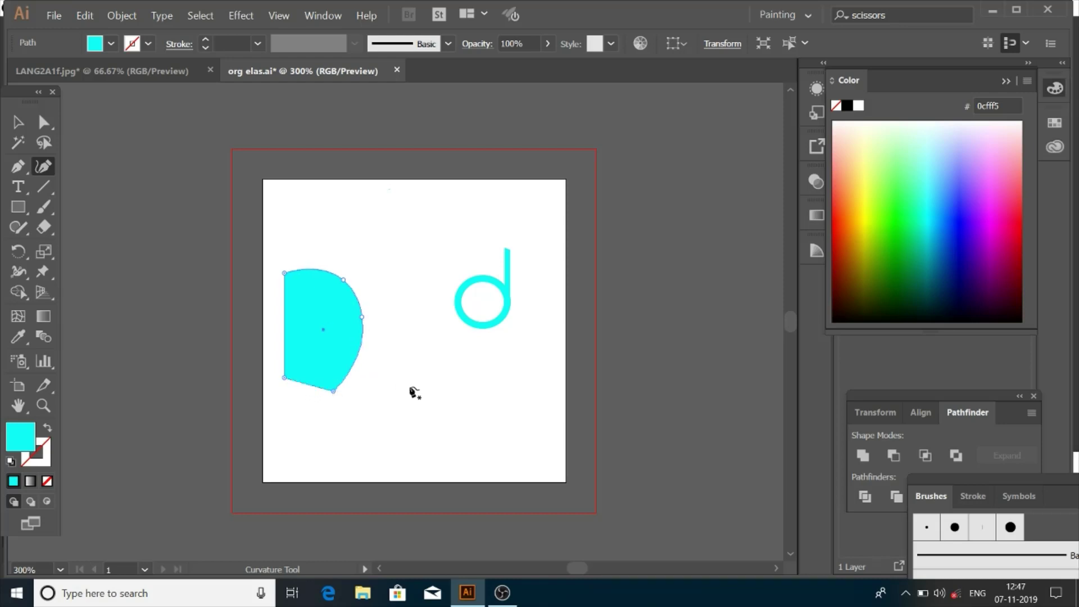
{"action": "left_click_drag", "start_coordinate": [333, 391], "coordinate": [338, 374]}
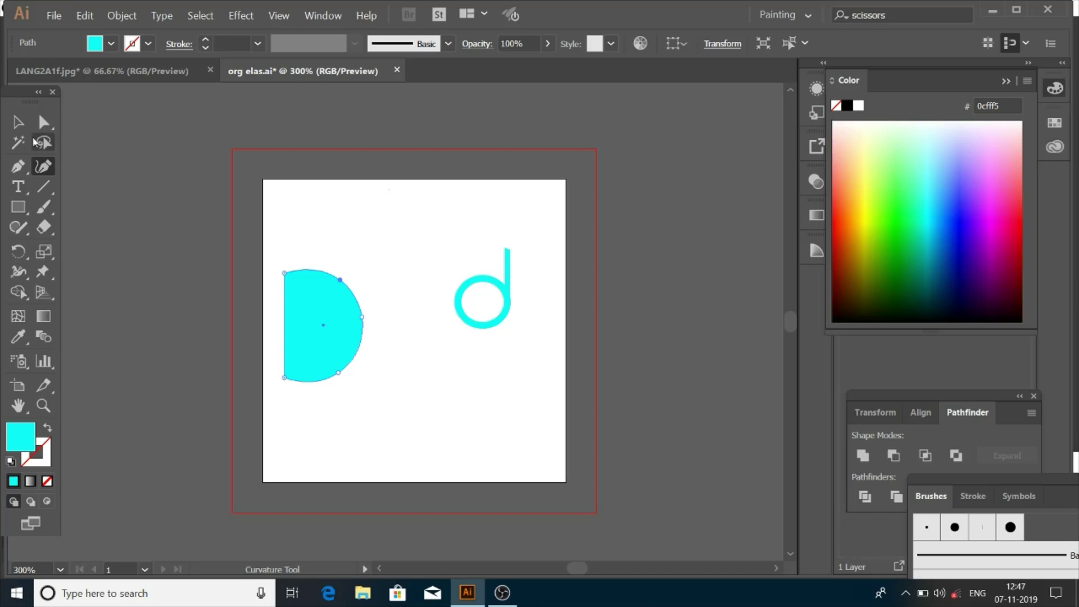
{"action": "key", "text": "v"}
{"action": "left_click_drag", "start_coordinate": [312, 342], "coordinate": [345, 354]}
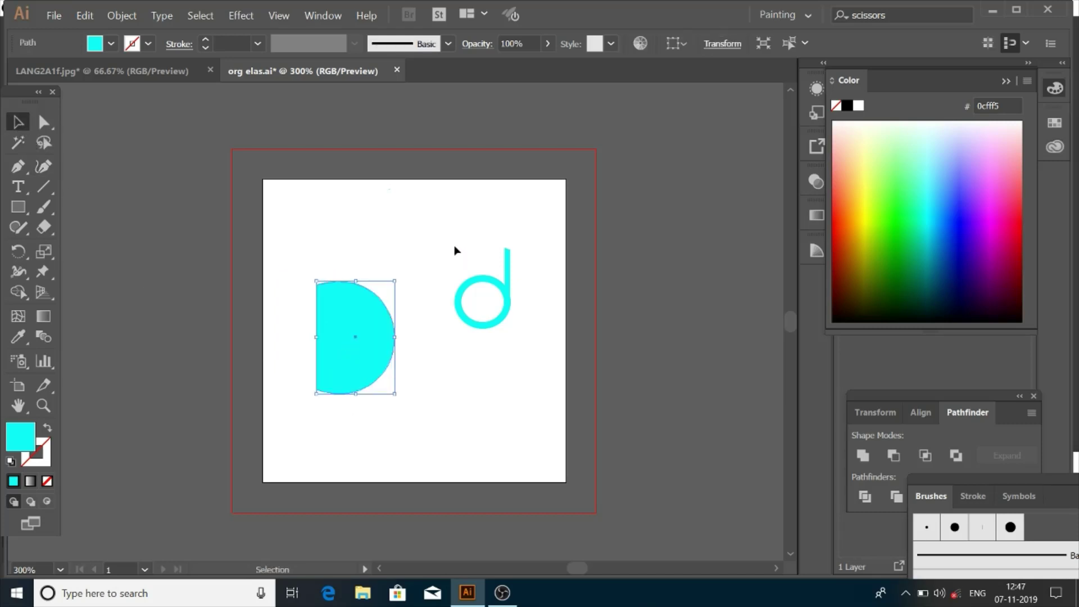
- Bring the d to the front, move it onto the D, and fill it white
{"action": "left_click_drag", "start_coordinate": [446, 230], "coordinate": [531, 334]}
{"action": "right_click", "coordinate": [504, 305]}
{"action": "mouse_move", "coordinate": [540, 478]}
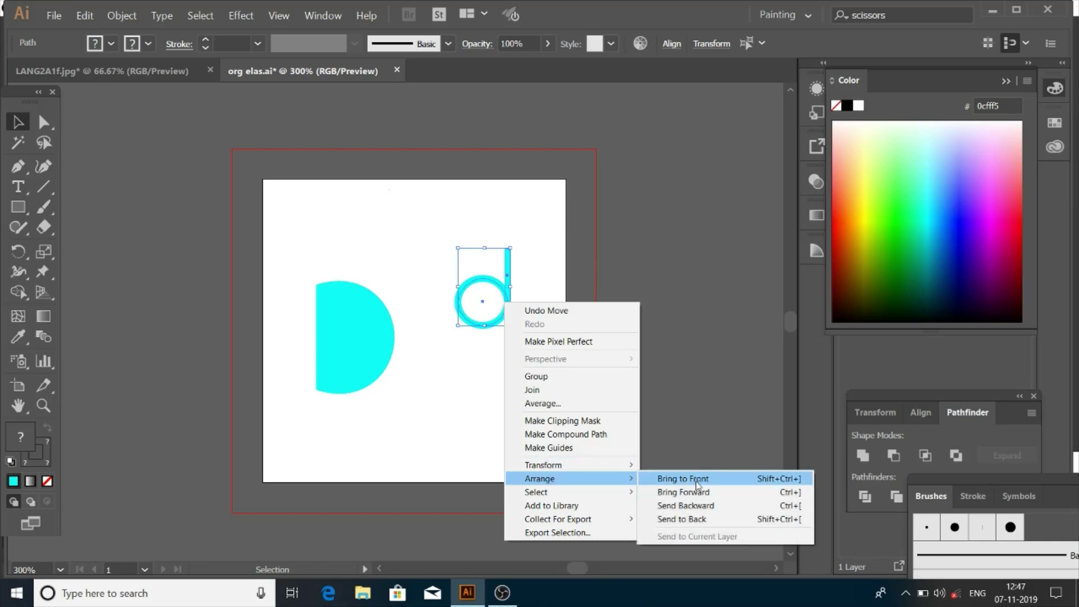
{"action": "left_click", "coordinate": [697, 485]}
{"action": "left_click_drag", "start_coordinate": [505, 306], "coordinate": [373, 345]}
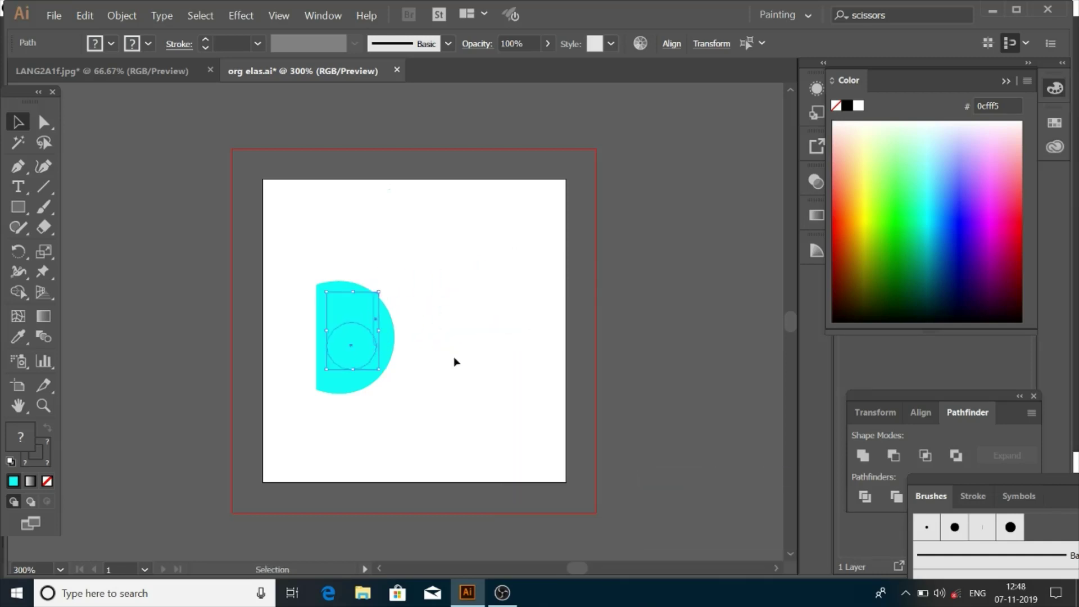
{"action": "left_click", "coordinate": [858, 105]}
- Give the d's circle a white stroke and no fill, then select the D shape
{"action": "left_click", "coordinate": [599, 322]}
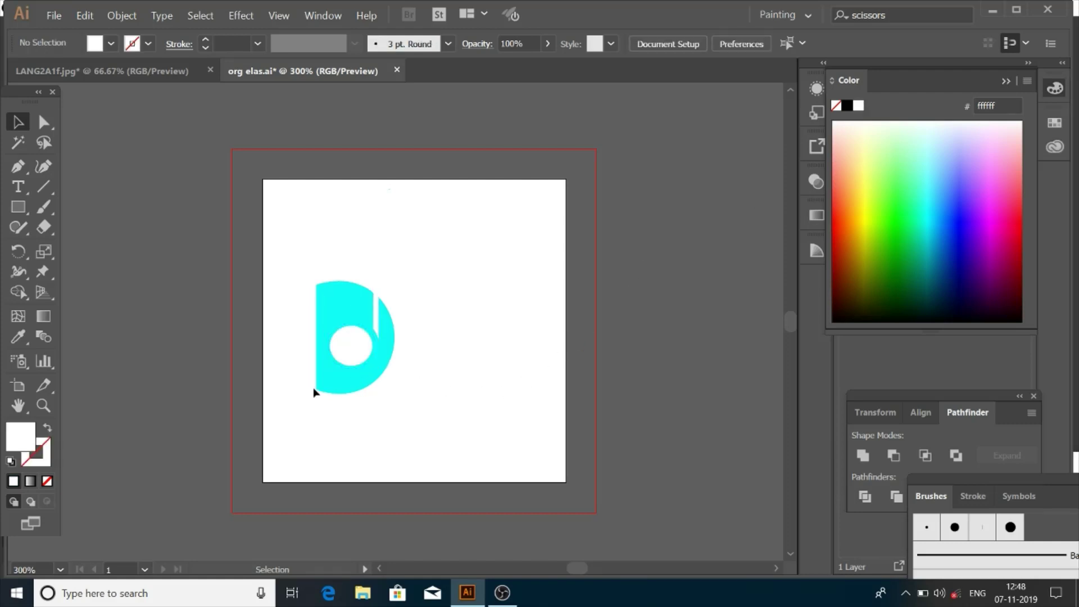
{"action": "left_click", "coordinate": [45, 464]}
{"action": "left_click", "coordinate": [332, 364]}
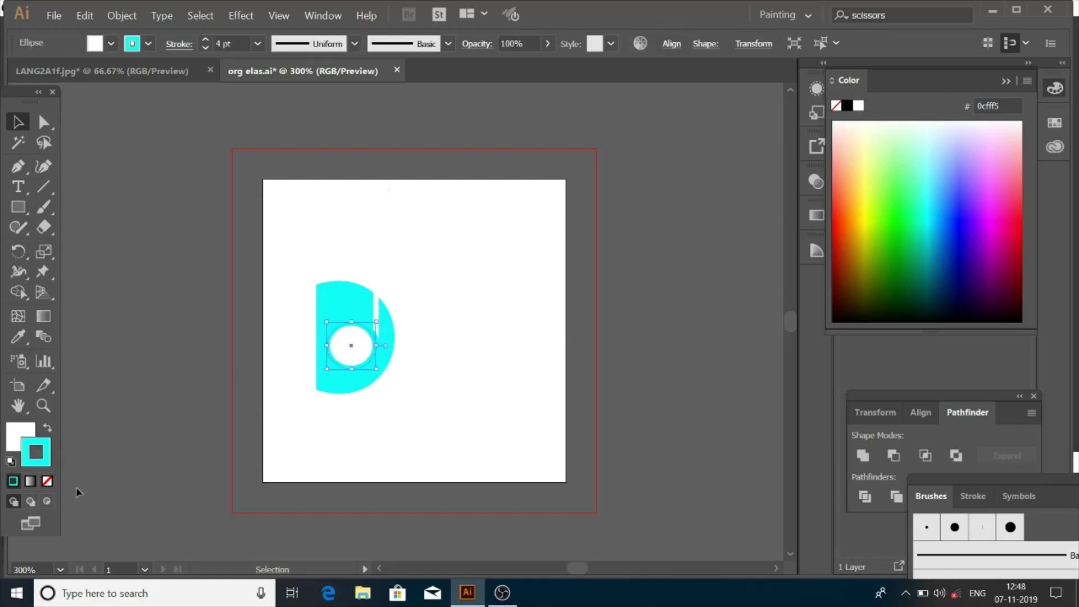
{"action": "left_click", "coordinate": [858, 107]}
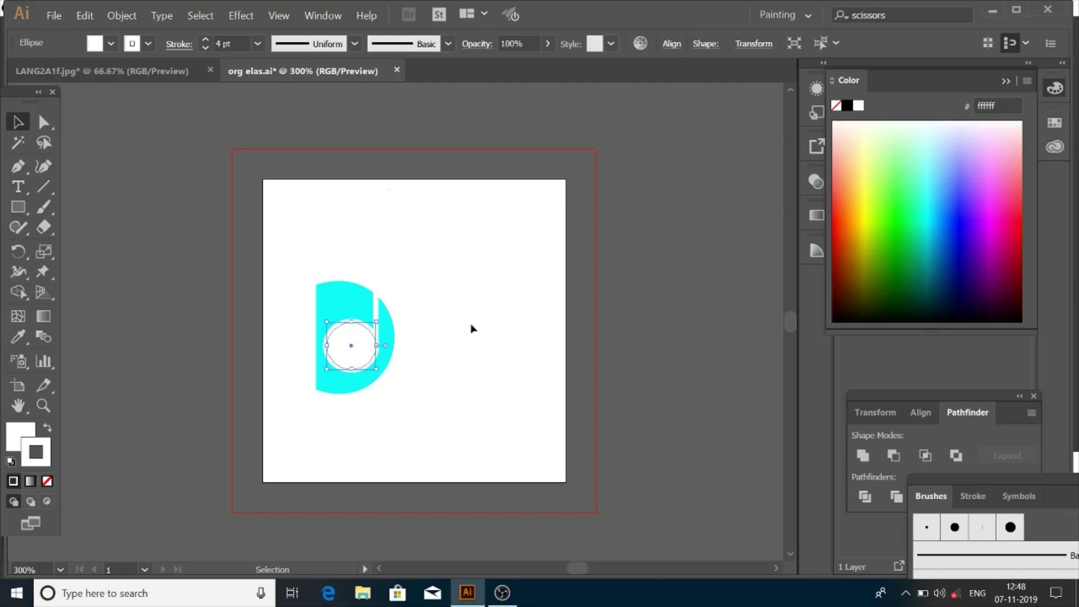
{"action": "left_click", "coordinate": [16, 443]}
{"action": "left_click", "coordinate": [47, 481]}
{"action": "left_click", "coordinate": [440, 503]}
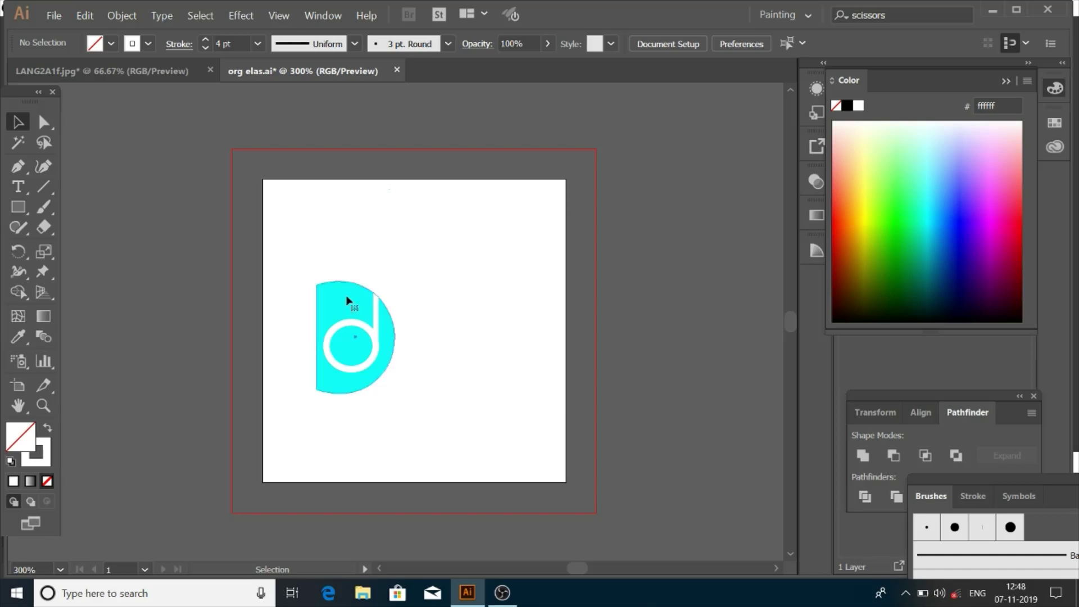
{"action": "left_click", "coordinate": [371, 314]}
- Try out brown and orange-red solid fills on the D
{"action": "left_click", "coordinate": [849, 268]}
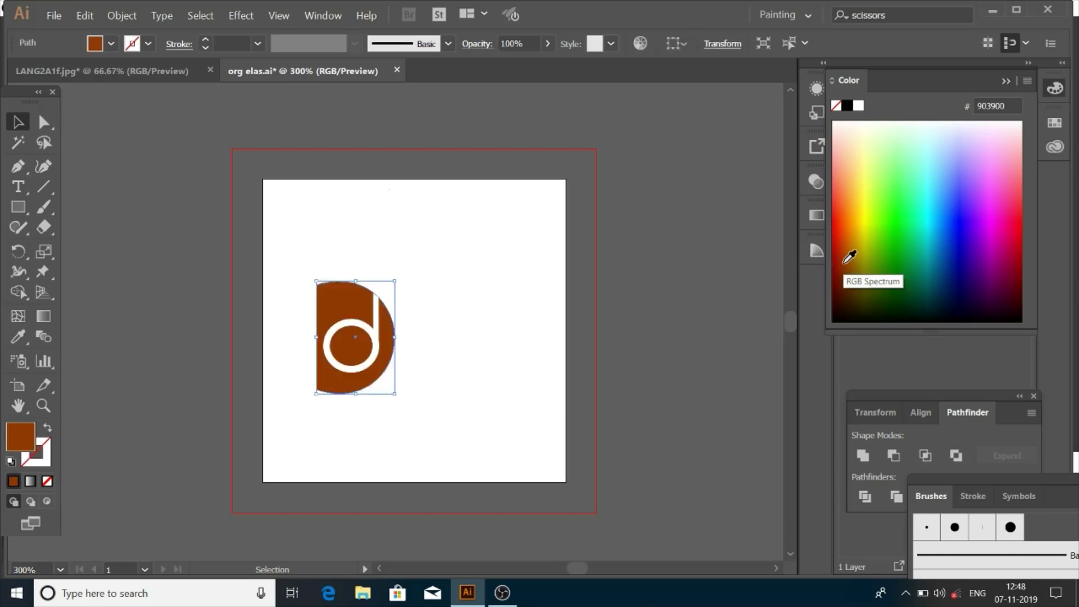
{"action": "left_click", "coordinate": [845, 263]}
{"action": "left_click", "coordinate": [842, 292]}
{"action": "left_click_drag", "start_coordinate": [848, 285], "coordinate": [849, 259]}
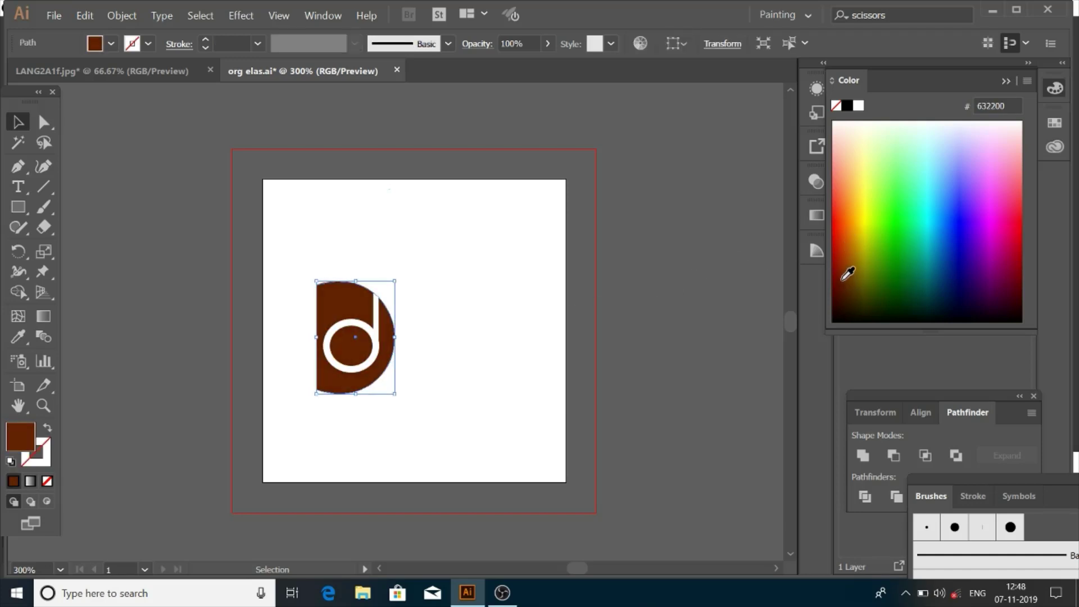
- Fill the D with a gradient and set both gradient stops to red
{"action": "left_click", "coordinate": [816, 215]}
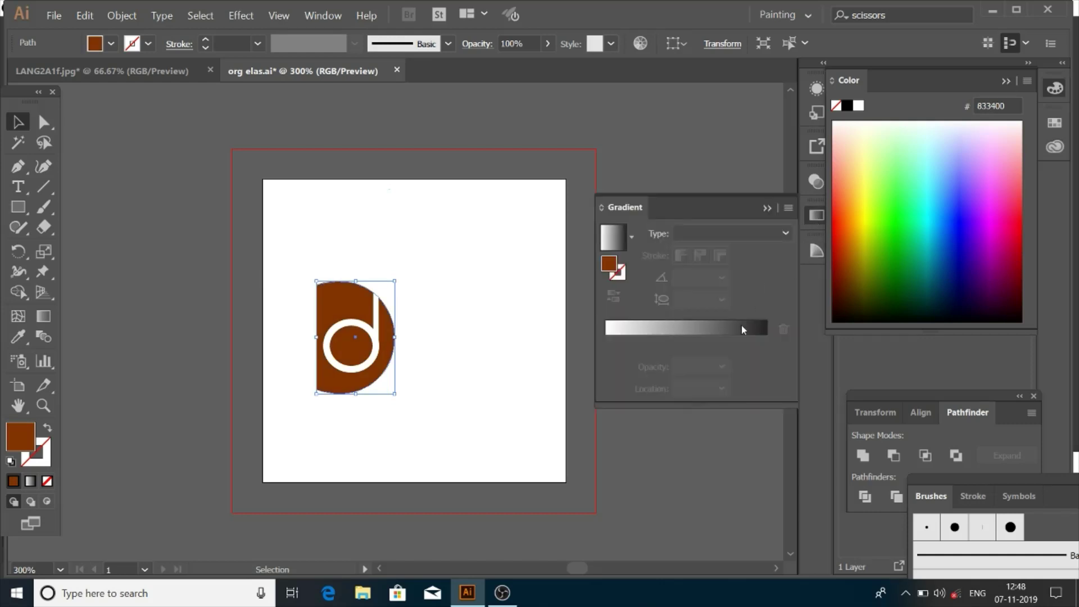
{"action": "left_click", "coordinate": [744, 329]}
{"action": "double_click", "coordinate": [766, 341]}
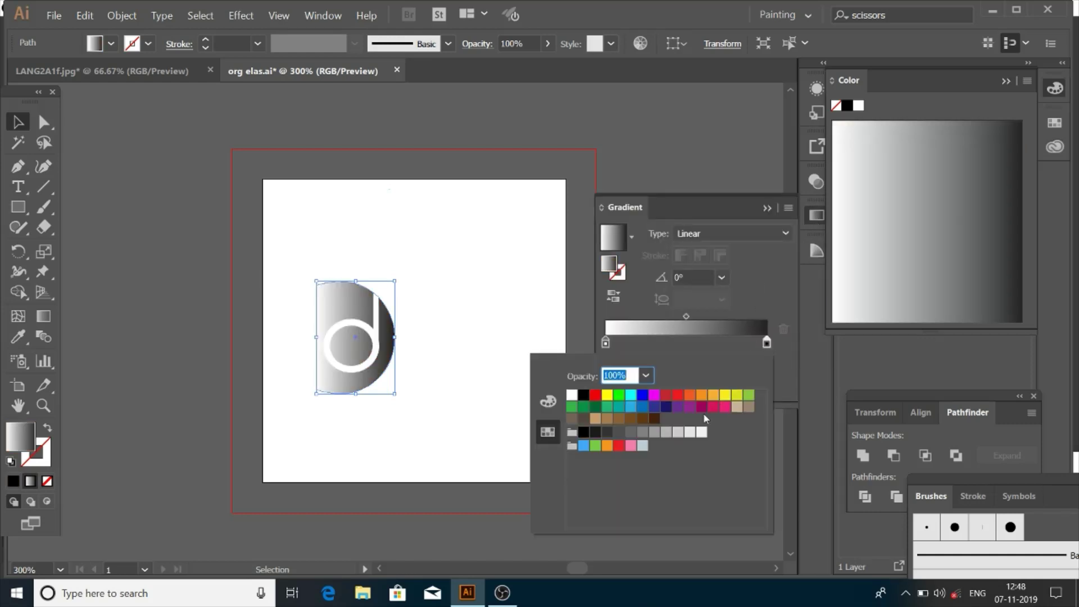
{"action": "left_click", "coordinate": [666, 396]}
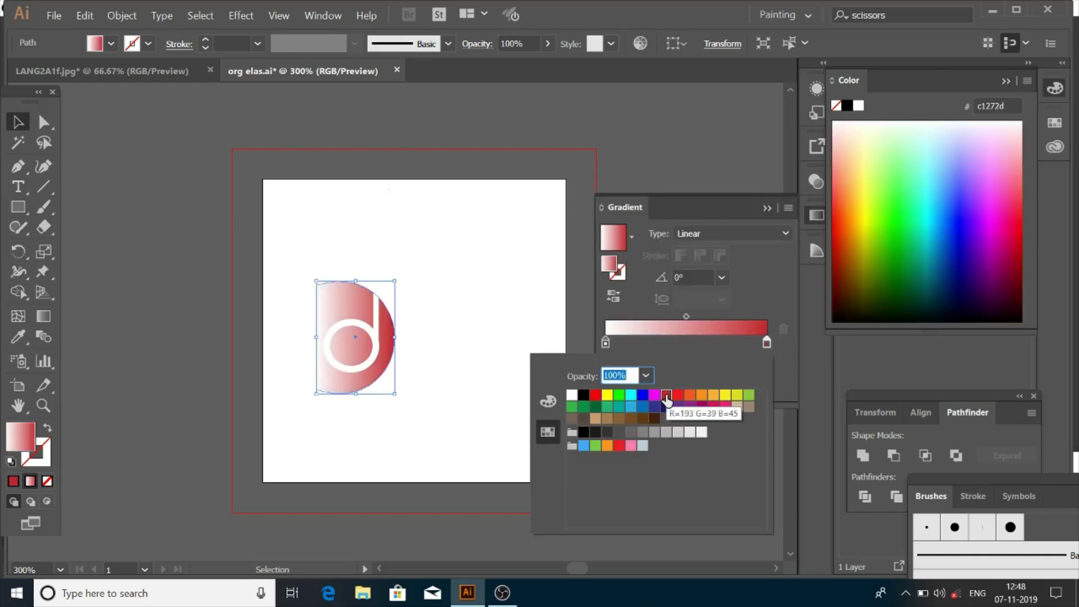
{"action": "double_click", "coordinate": [605, 342]}
{"action": "left_click", "coordinate": [666, 395]}
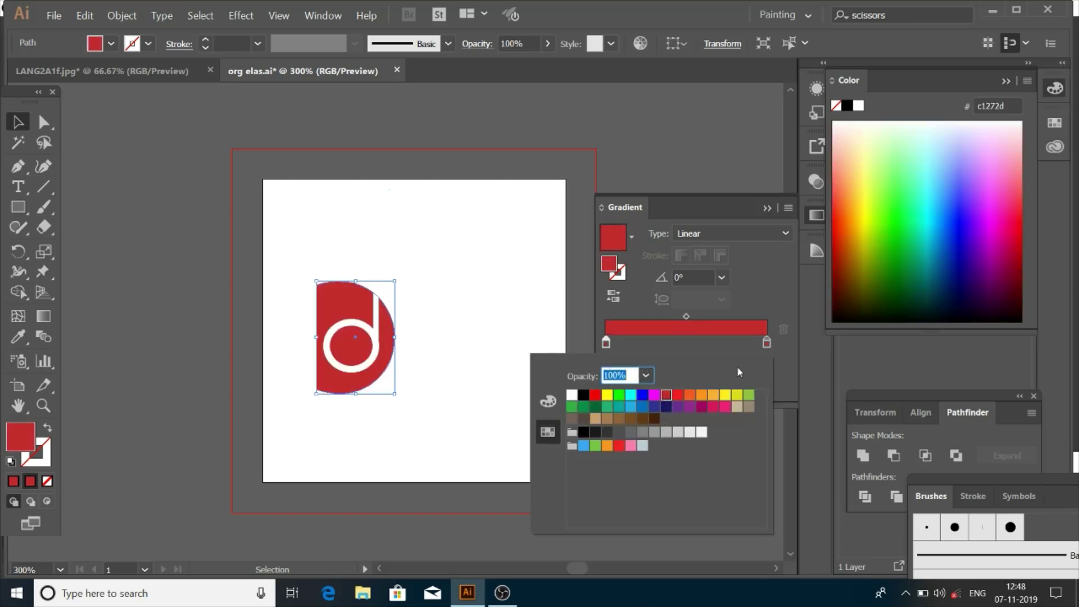
{"action": "left_click", "coordinate": [697, 344]}
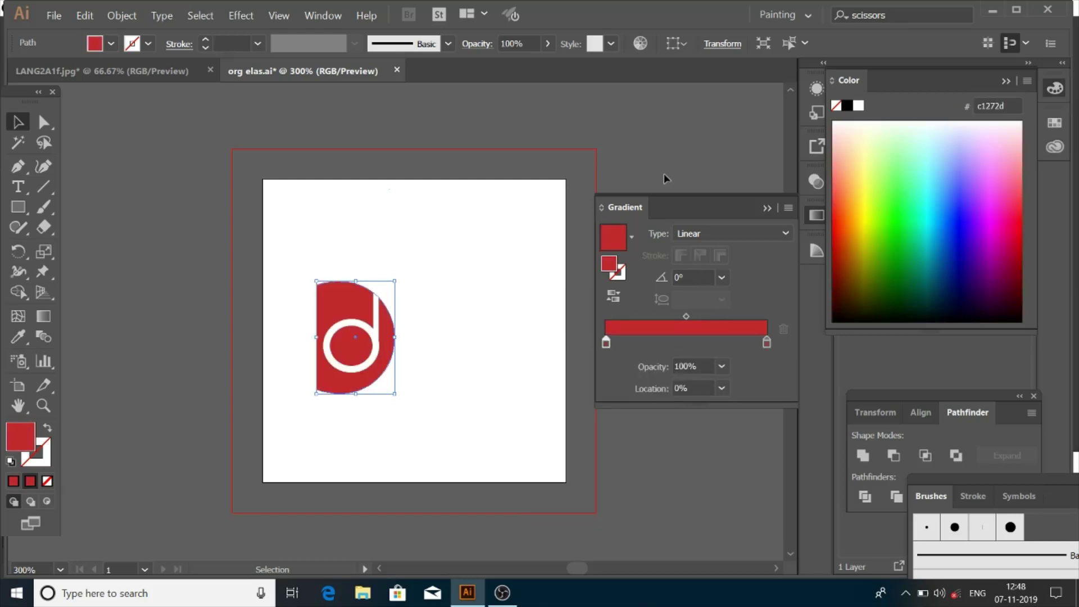
- Move the right gradient stop to the end, keep 100% opacity, and colour it dark brown
{"action": "left_click", "coordinate": [765, 342]}
{"action": "left_click_drag", "start_coordinate": [719, 345], "coordinate": [745, 347]}
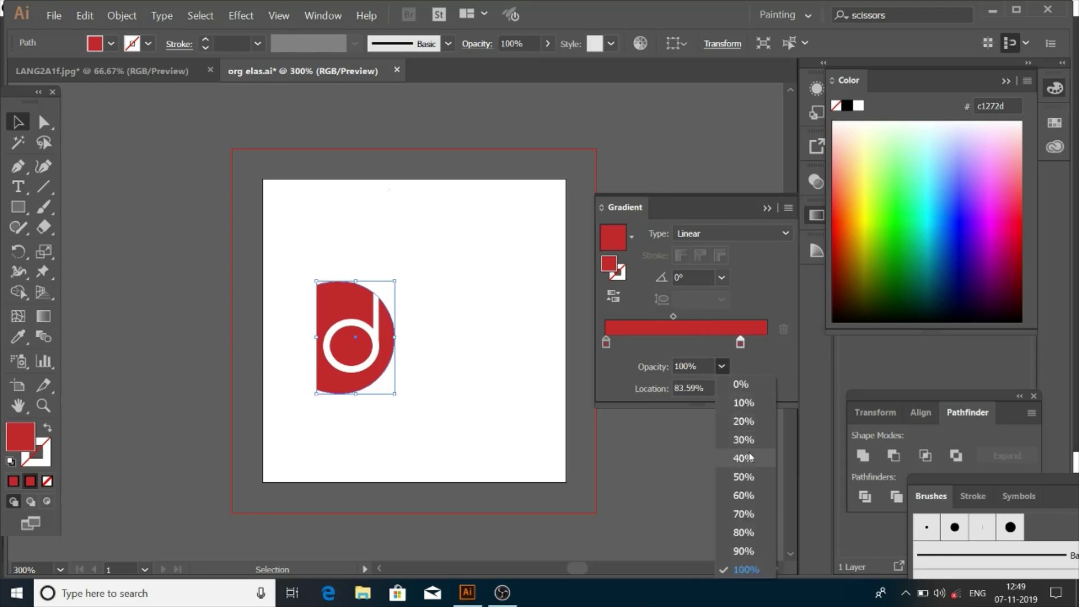
{"action": "left_click", "coordinate": [743, 551]}
{"action": "left_click_drag", "start_coordinate": [740, 344], "coordinate": [766, 351]}
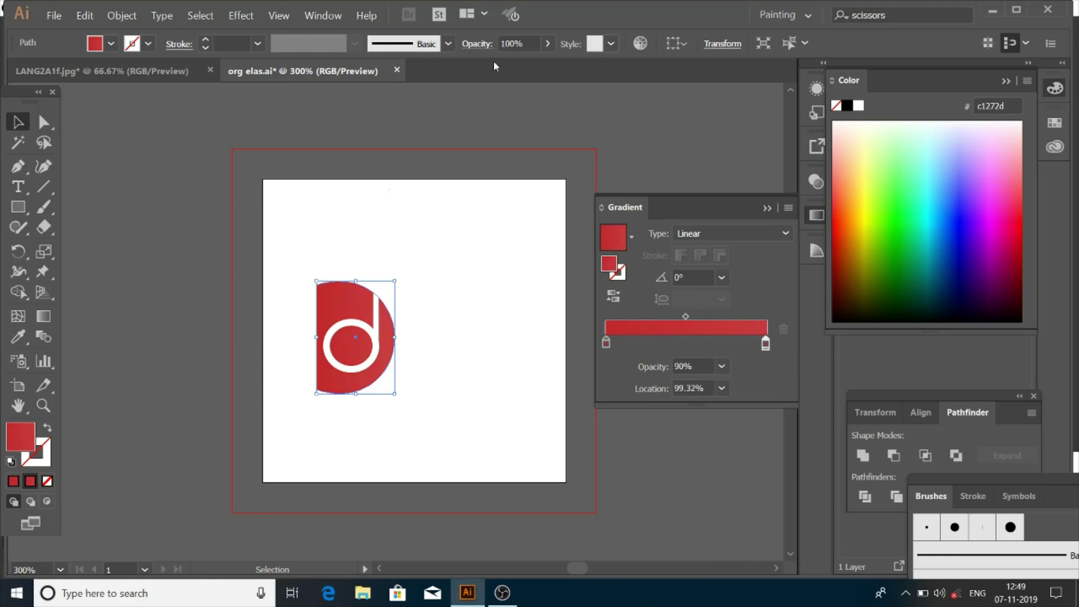
{"action": "left_click", "coordinate": [721, 367]}
{"action": "left_click", "coordinate": [744, 569]}
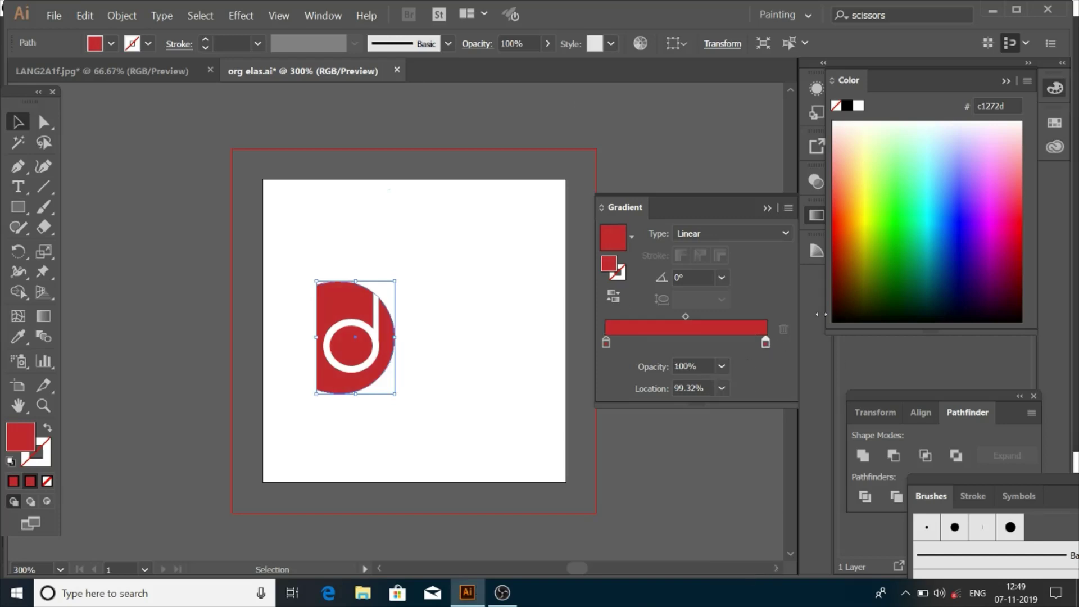
{"action": "left_click", "coordinate": [850, 294]}
- Set the gradient angle to -45° and make the right stop dark crimson
{"action": "left_click", "coordinate": [721, 277]}
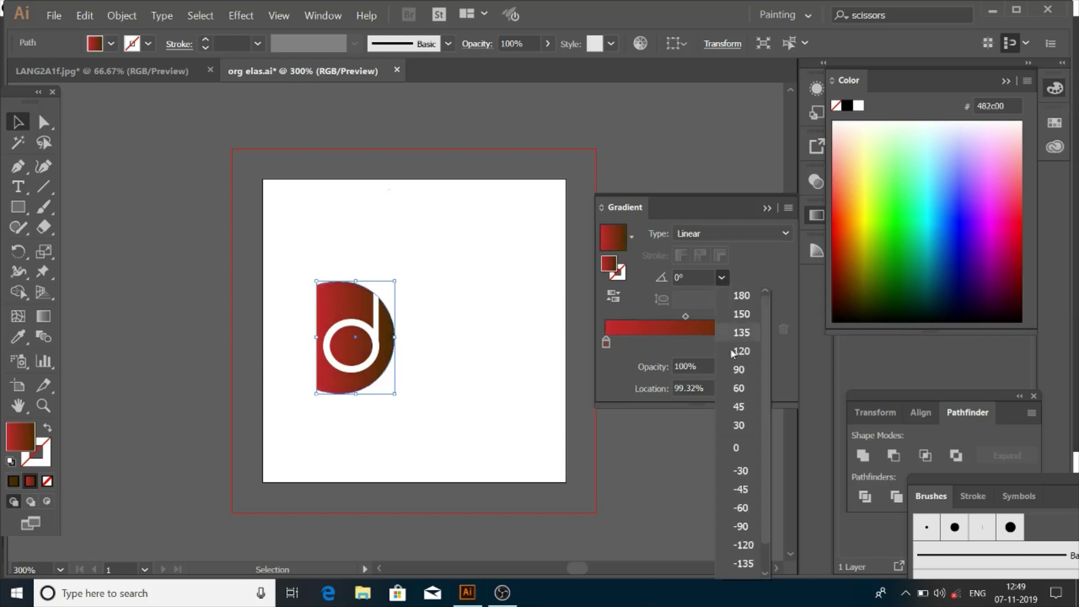
{"action": "left_click", "coordinate": [745, 509]}
{"action": "left_click", "coordinate": [721, 277]}
{"action": "left_click", "coordinate": [739, 484]}
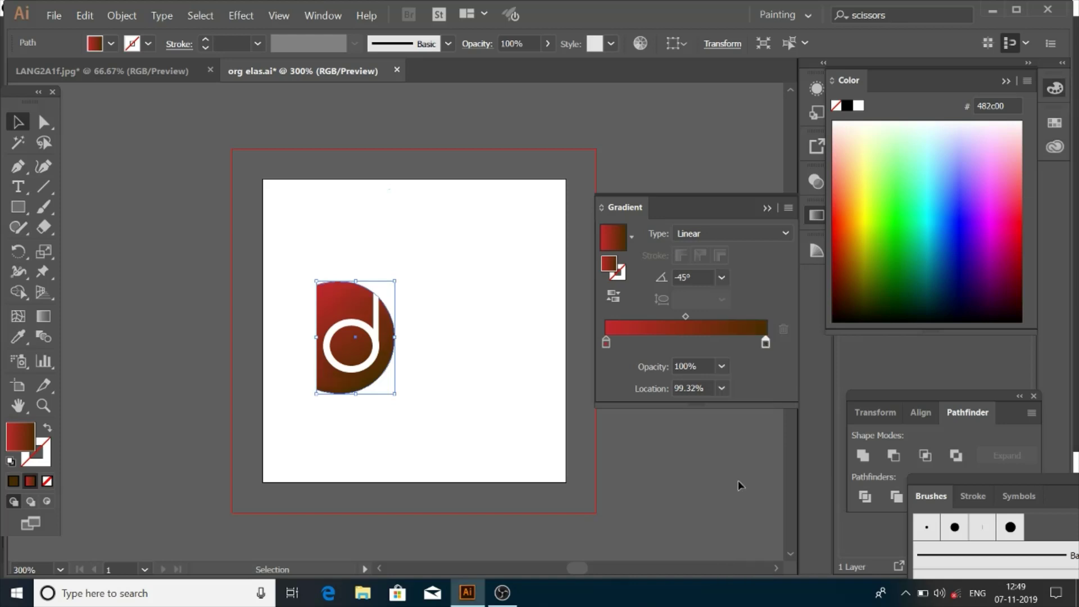
{"action": "left_click", "coordinate": [842, 292]}
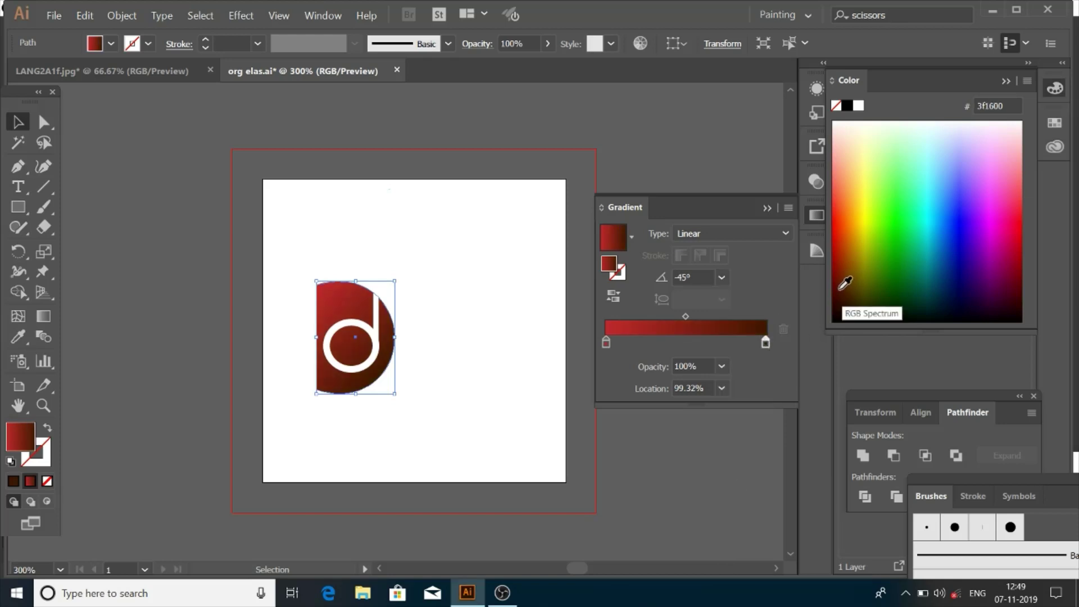
{"action": "left_click", "coordinate": [840, 288]}
{"action": "left_click_drag", "start_coordinate": [844, 284], "coordinate": [851, 277]}
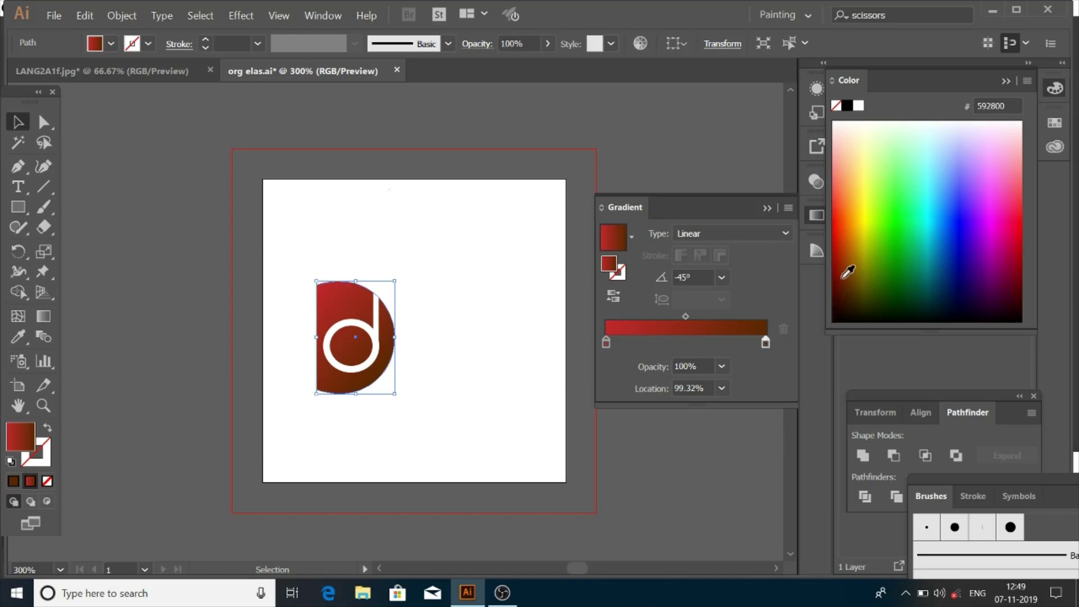
{"action": "left_click_drag", "start_coordinate": [1017, 290], "coordinate": [1023, 273]}
{"action": "left_click", "coordinate": [816, 215]}
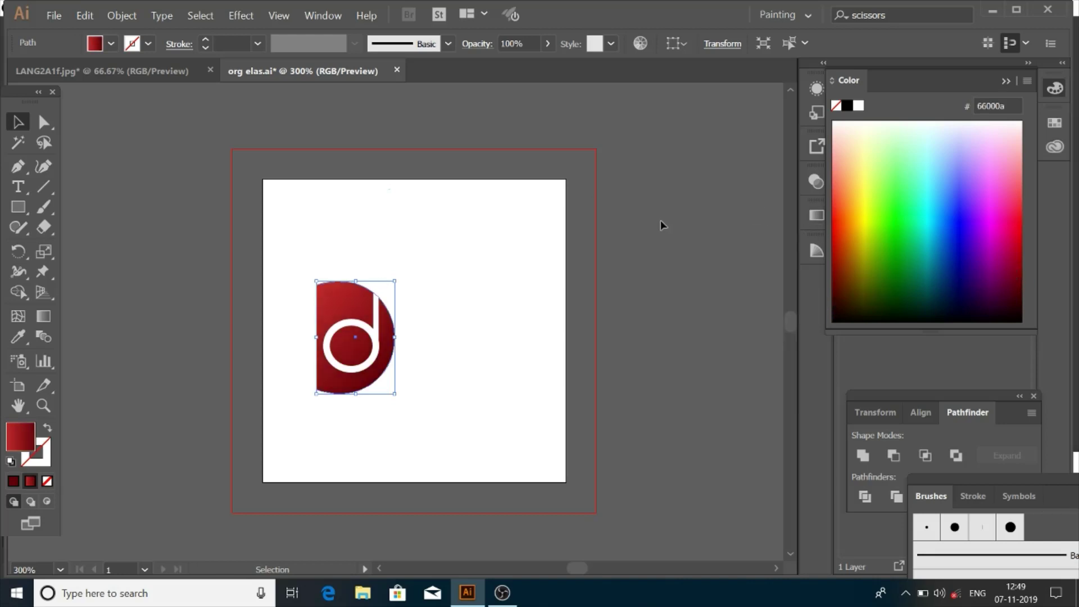
{"action": "left_click", "coordinate": [388, 401]}
{"action": "left_click", "coordinate": [358, 391]}
{"action": "left_click", "coordinate": [241, 15]}
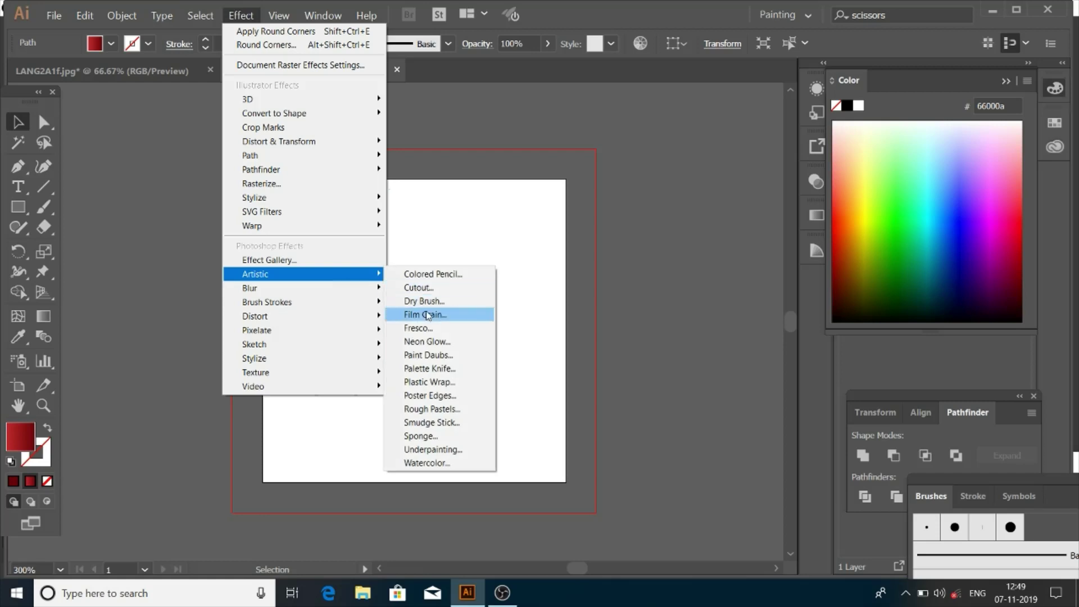
{"action": "left_click", "coordinate": [437, 371]}
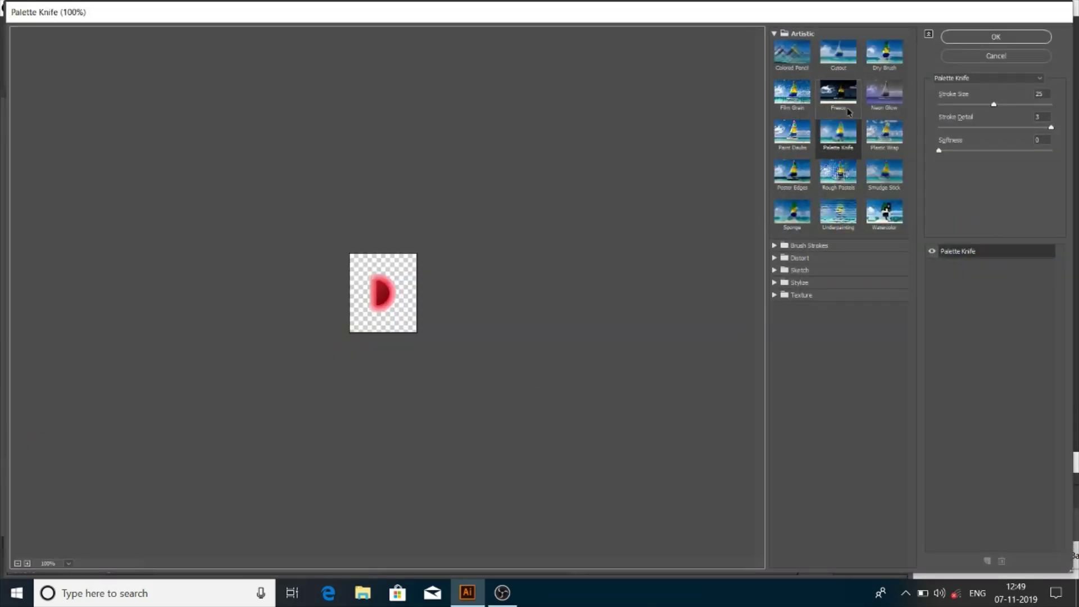
{"action": "left_click", "coordinate": [809, 257]}
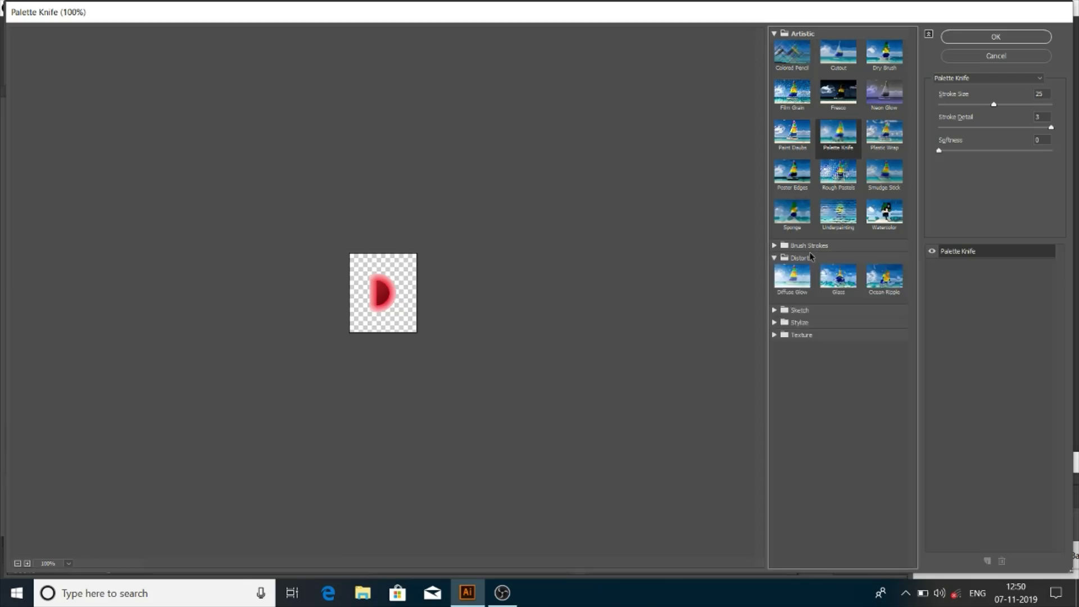
{"action": "left_click", "coordinate": [808, 275]}
{"action": "left_click", "coordinate": [884, 276]}
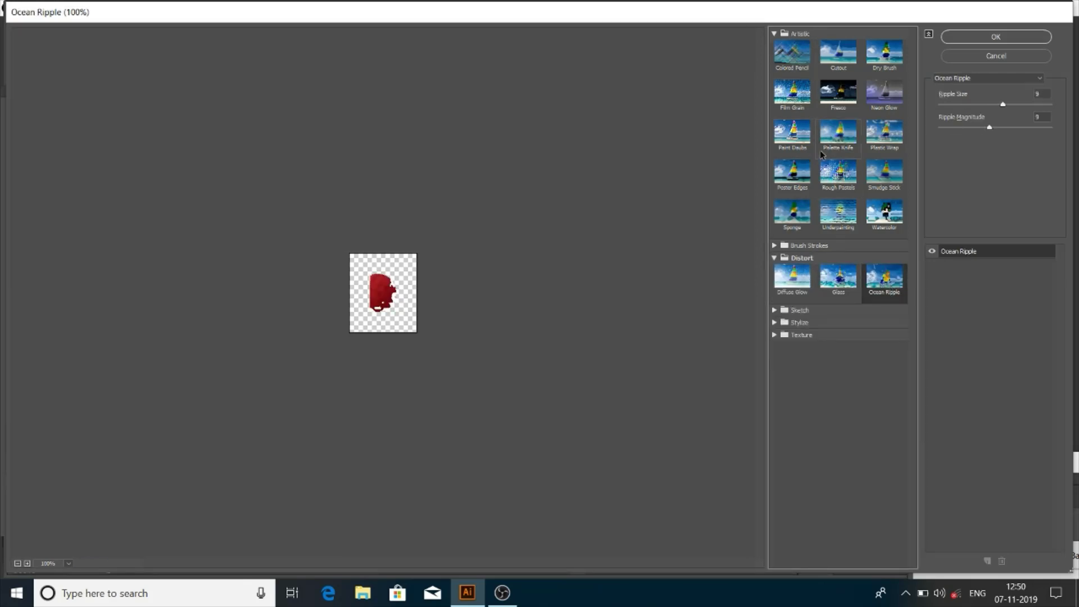
{"action": "left_click", "coordinate": [836, 173]}
{"action": "left_click", "coordinate": [884, 277]}
{"action": "left_click", "coordinate": [792, 277]}
{"action": "left_click", "coordinate": [792, 213]}
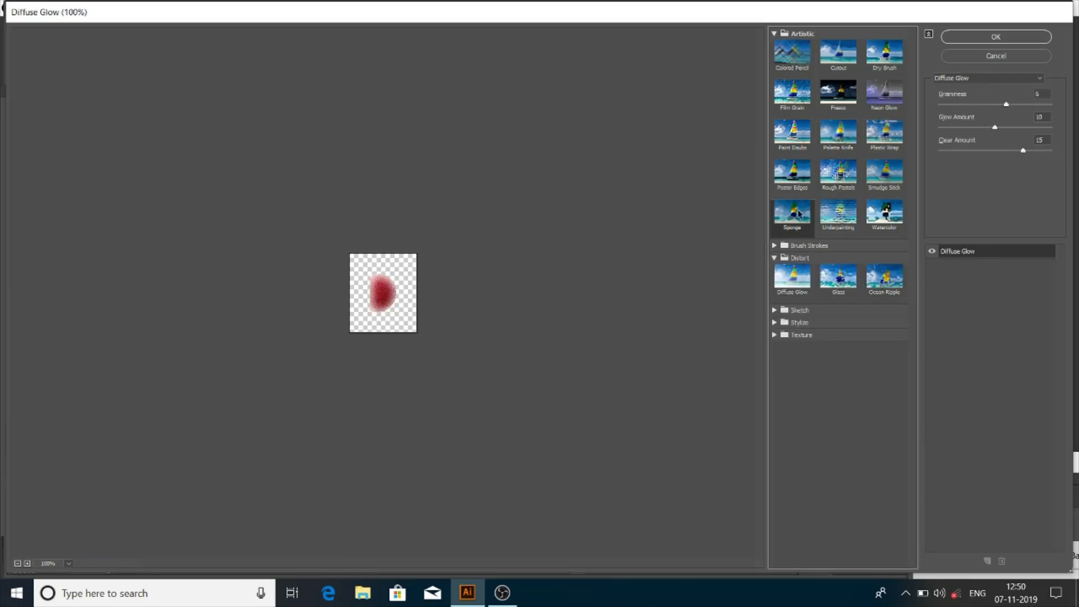
{"action": "left_click", "coordinate": [793, 281]}
{"action": "left_click", "coordinate": [837, 213]}
{"action": "left_click", "coordinate": [787, 185]}
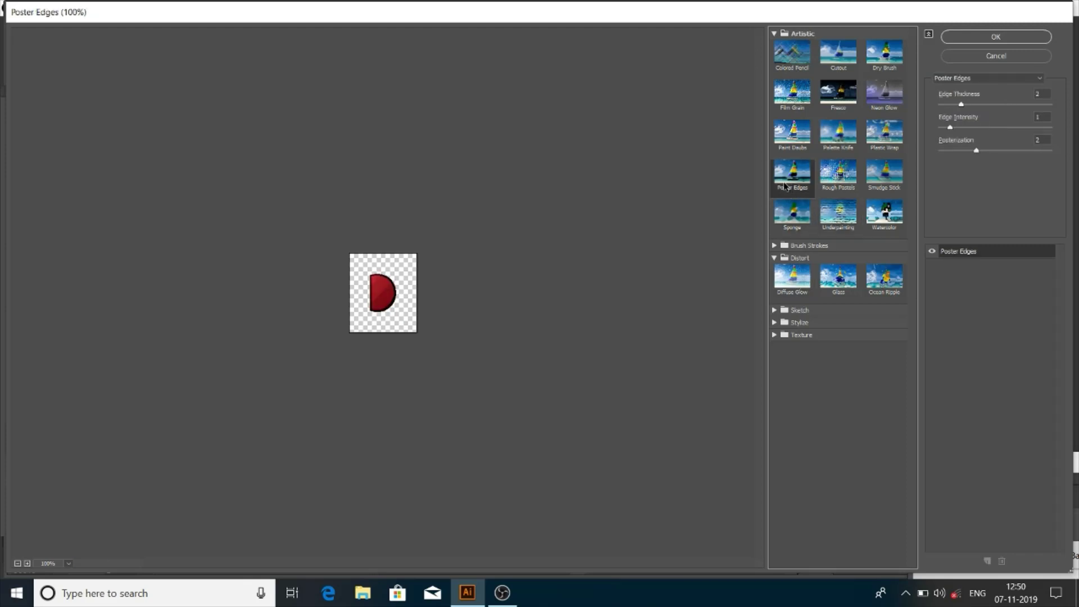
{"action": "left_click", "coordinate": [995, 37]}
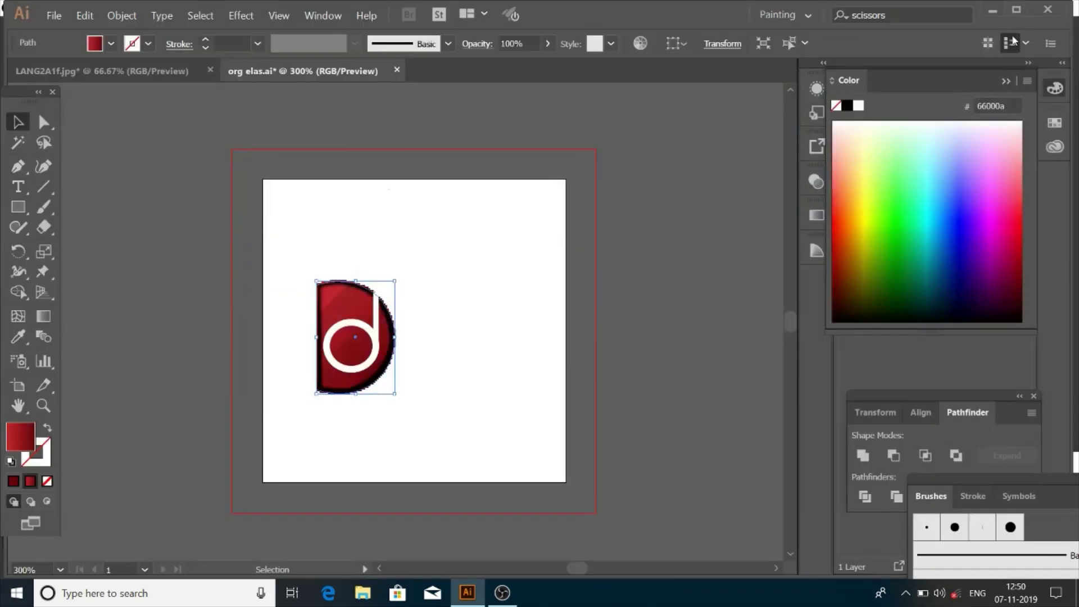
{"action": "scroll", "coordinate": [586, 277], "scroll_direction": "down", "scroll_amount": 5}
{"action": "left_click", "coordinate": [393, 368]}
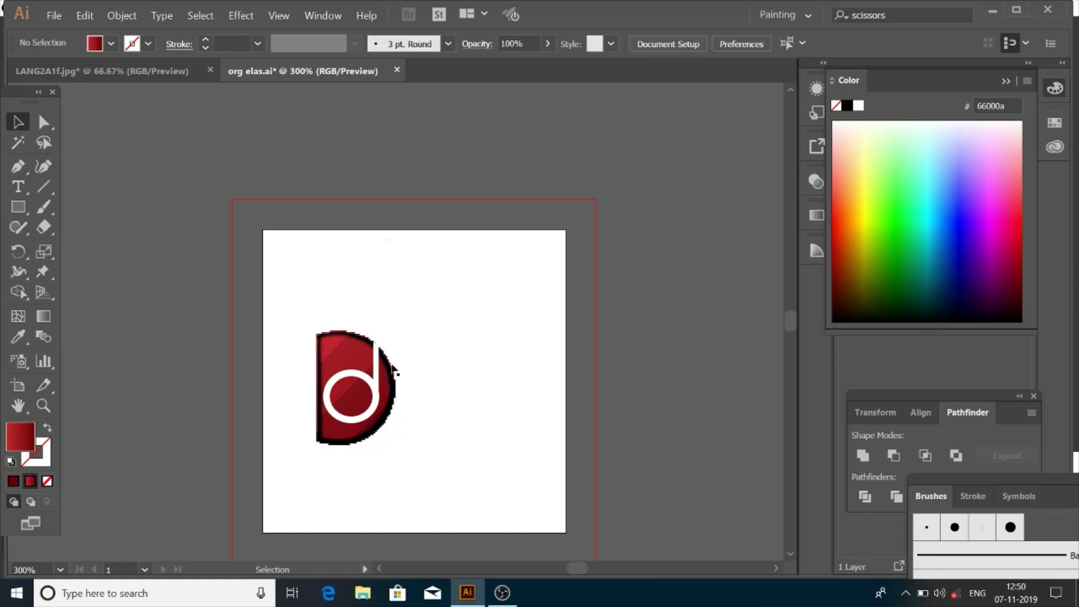
{"action": "left_click", "coordinate": [393, 400]}
{"action": "right_click", "coordinate": [393, 400]}
{"action": "left_click", "coordinate": [466, 148]}
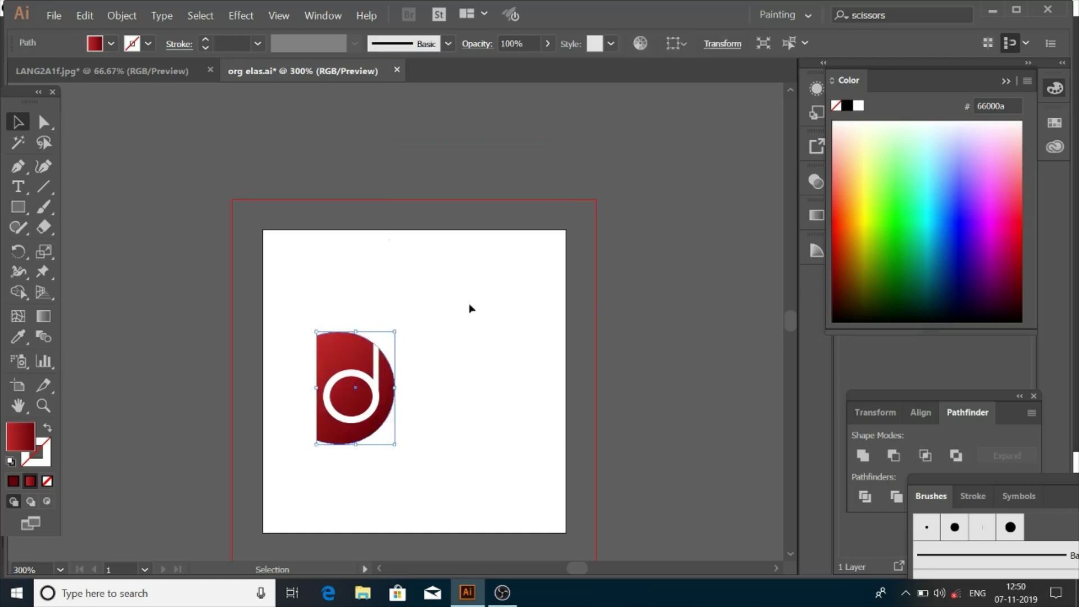
{"action": "left_click", "coordinate": [470, 306]}
- Add 'aflo' text to the right of the D and scale it up
{"action": "scroll", "coordinate": [440, 369], "scroll_direction": "down", "scroll_amount": 2}
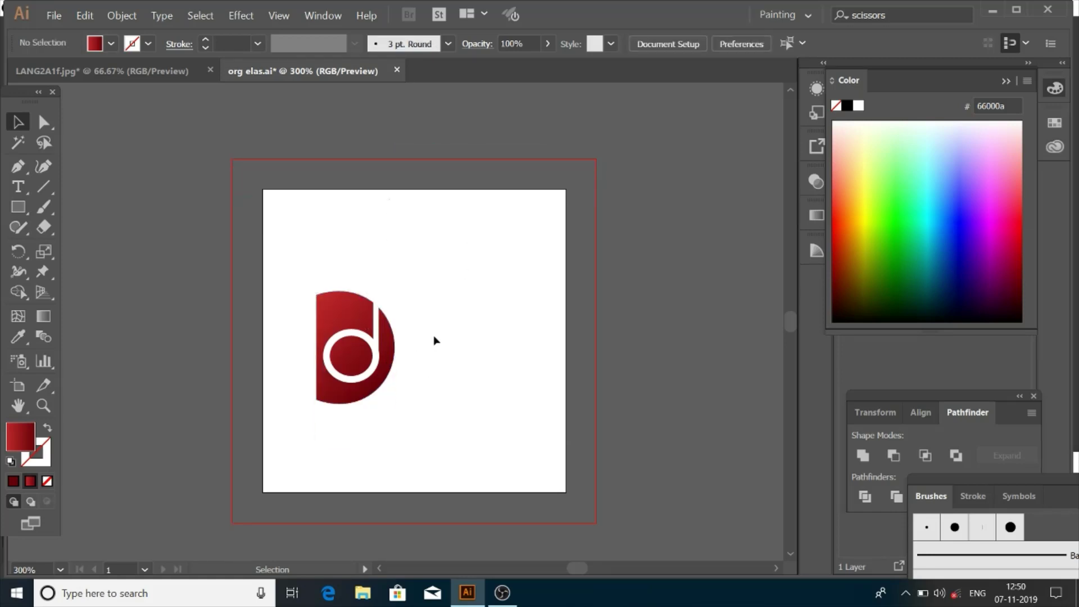
{"action": "scroll", "coordinate": [433, 348], "scroll_direction": "down", "scroll_amount": 1}
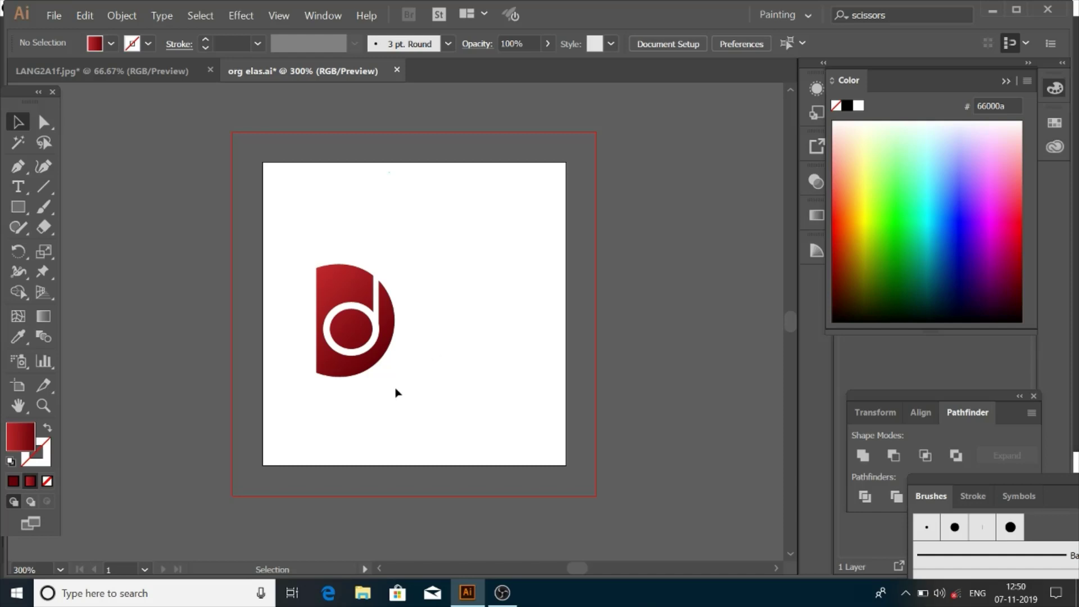
{"action": "key", "text": "t"}
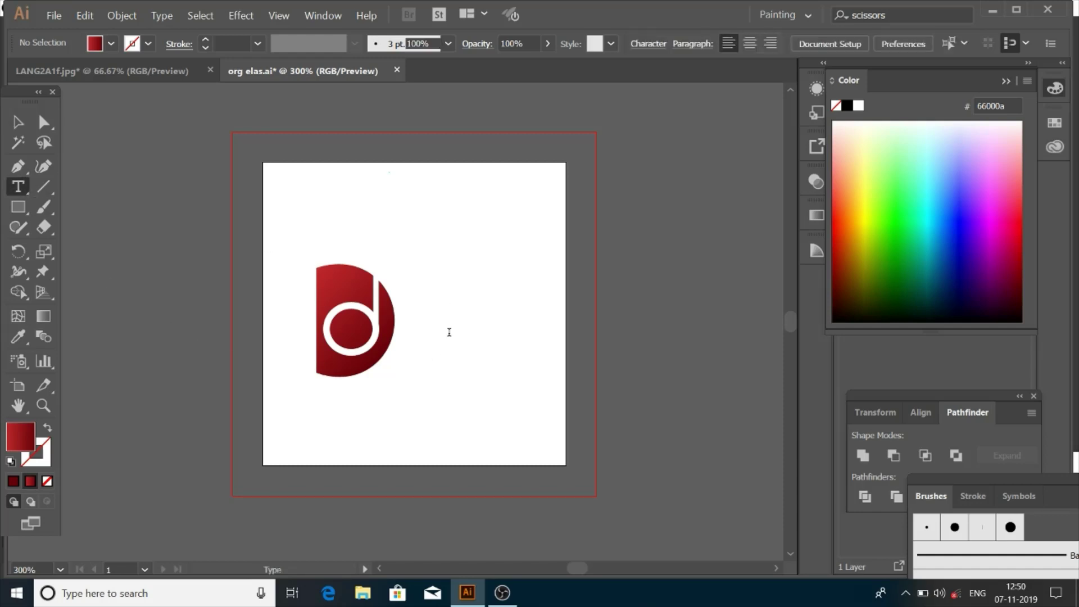
{"action": "left_click", "coordinate": [449, 332]}
{"action": "key", "text": "BackSpace"}
{"action": "type", "text": "aflo"}
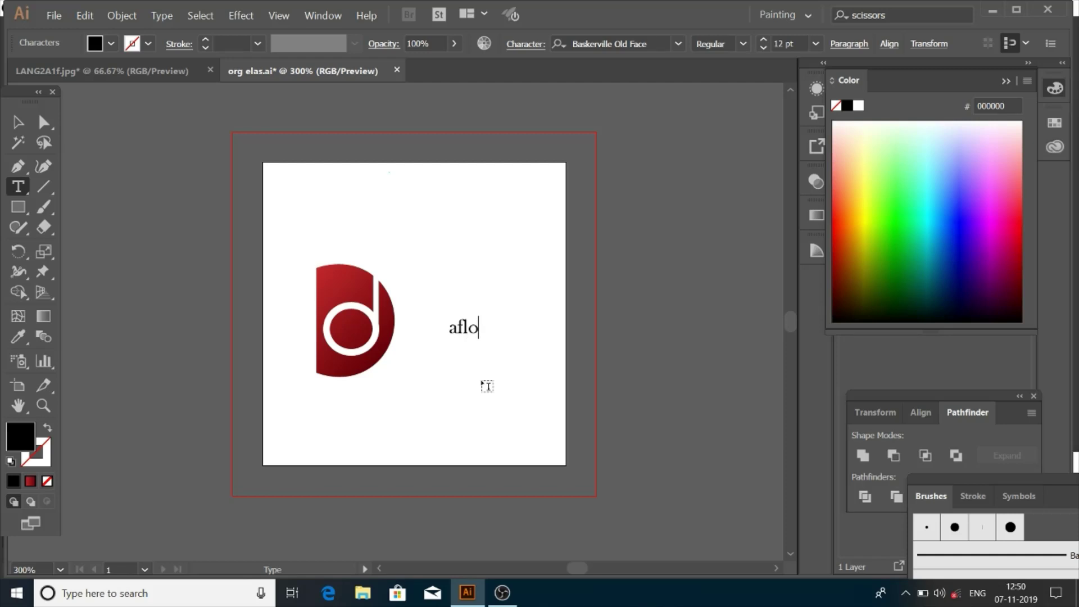
{"action": "key", "text": "Escape"}
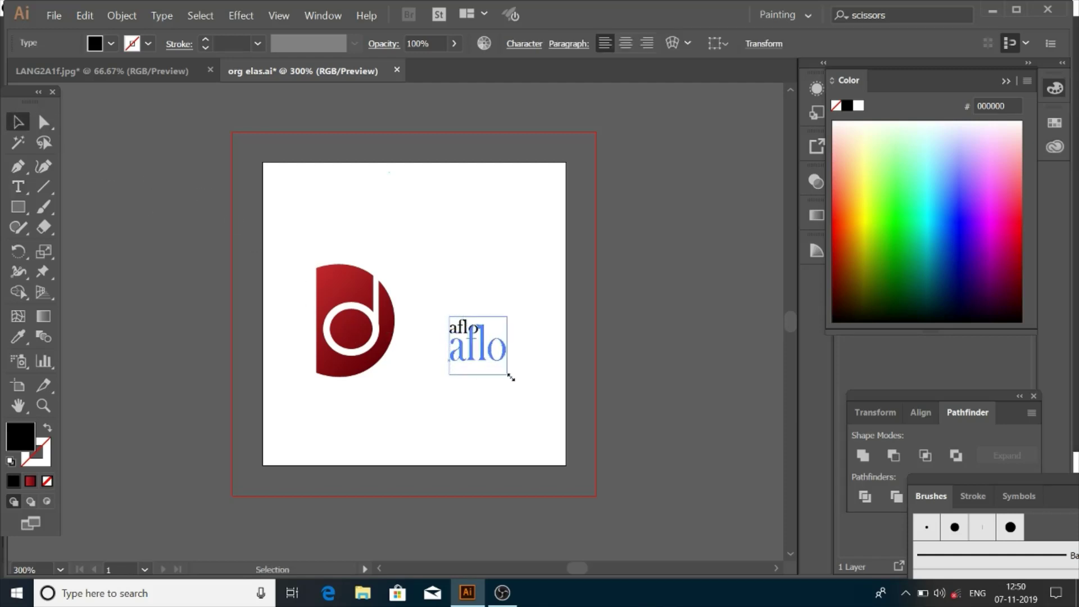
{"action": "left_click_drag", "start_coordinate": [481, 342], "coordinate": [530, 373]}
{"action": "right_click", "coordinate": [531, 373]}
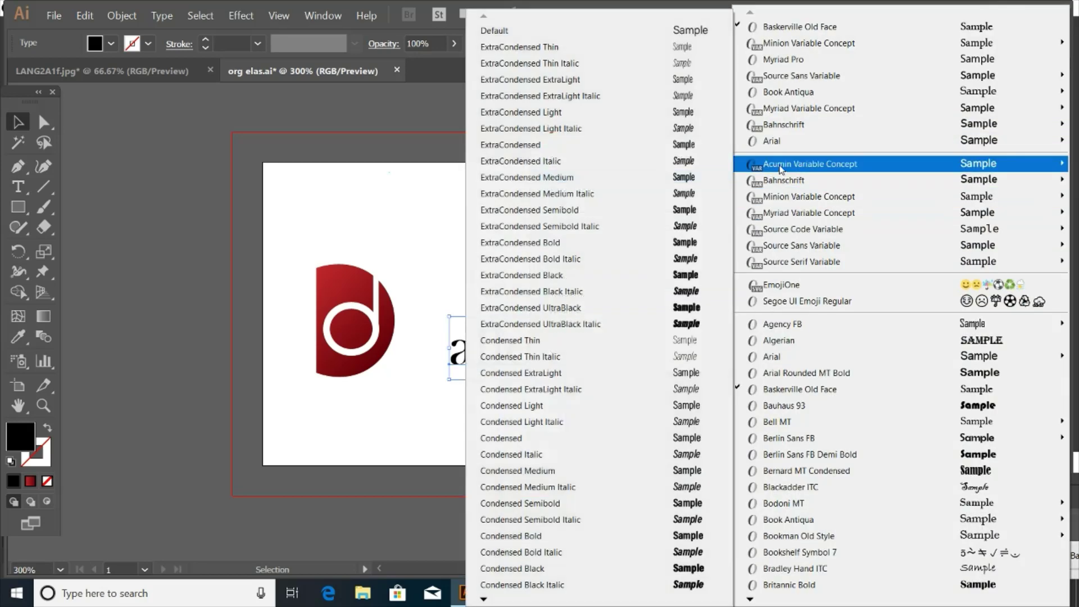
- Set 'aflo' in Source Code Variable, then in Bauhaus 93, and reselect it
{"action": "mouse_move", "coordinate": [802, 228]}
{"action": "left_click", "coordinate": [717, 235]}
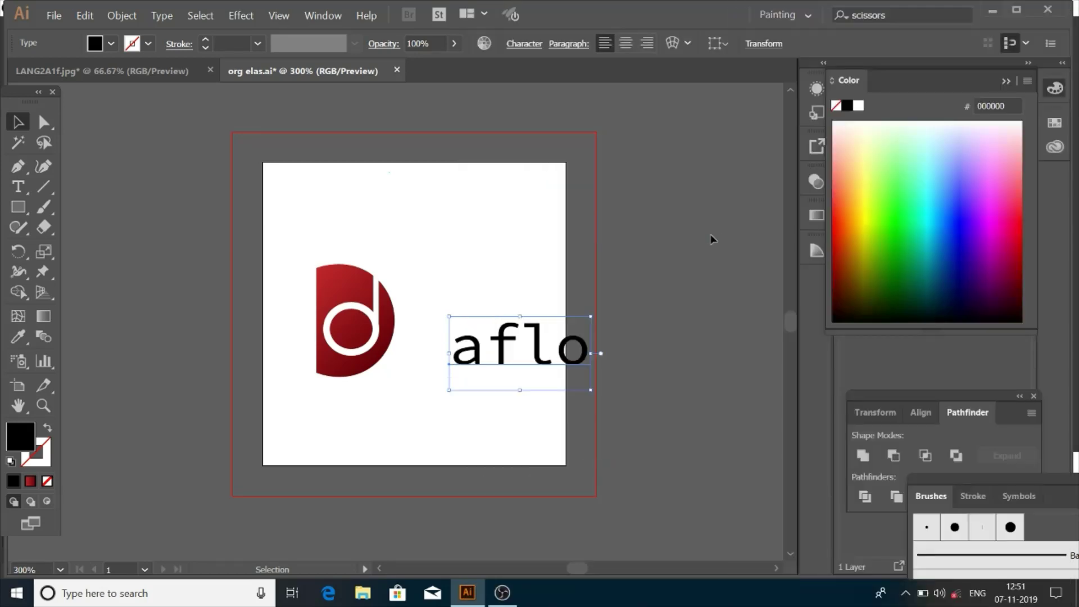
{"action": "right_click", "coordinate": [612, 316]}
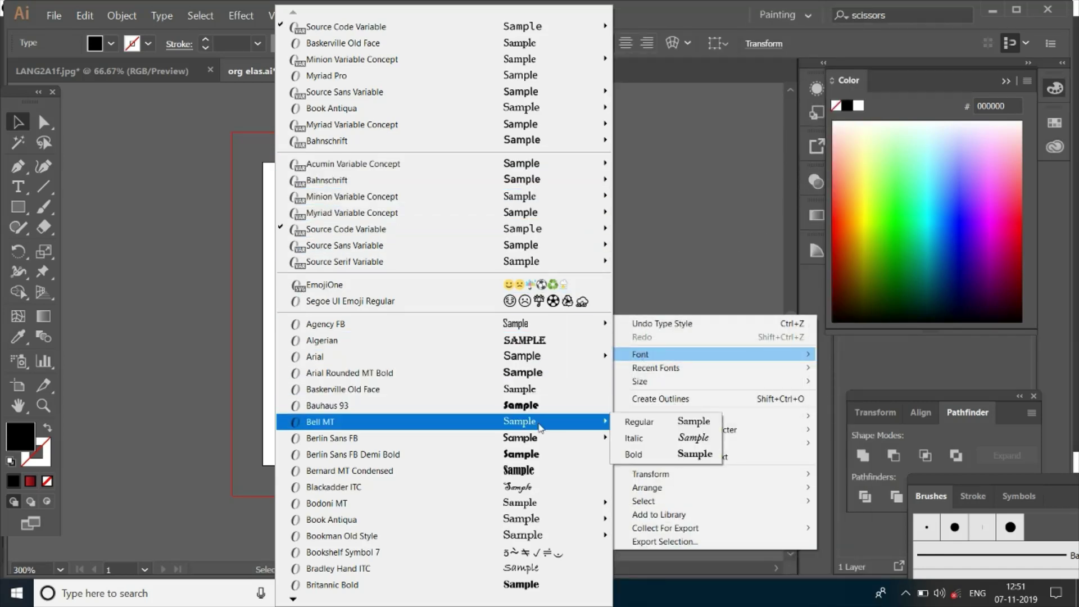
{"action": "left_click", "coordinate": [533, 405]}
{"action": "left_click", "coordinate": [533, 406]}
{"action": "left_click", "coordinate": [535, 363]}
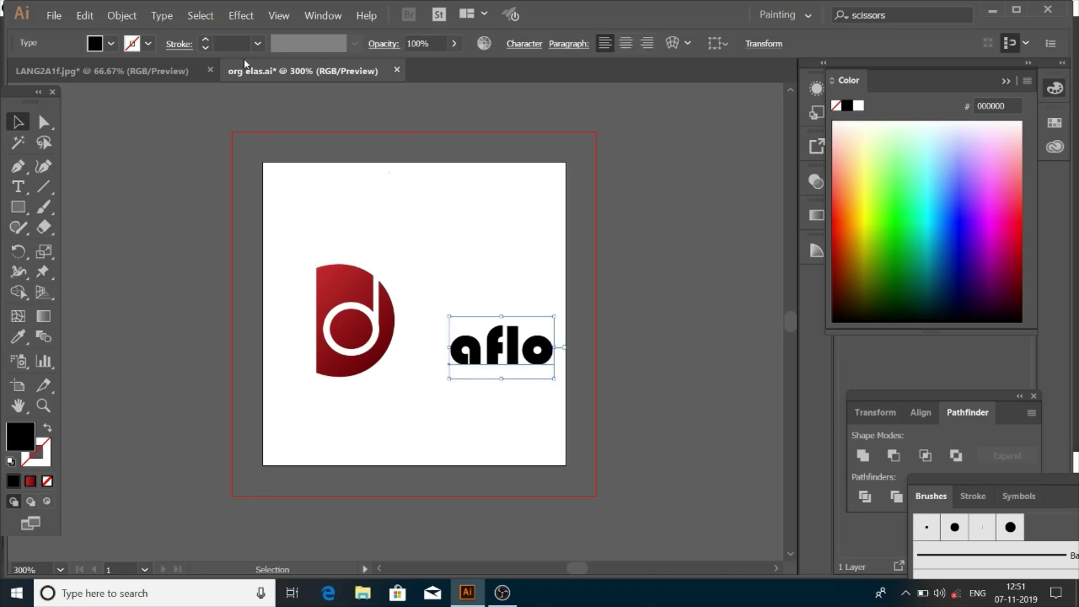
{"action": "left_click", "coordinate": [257, 44]}
{"action": "left_click", "coordinate": [275, 63]}
- Try Berlin Sans FB Demi Bold, a thin condensed font and Arial Rounded MT Bold on 'aflo'
{"action": "right_click", "coordinate": [489, 364]}
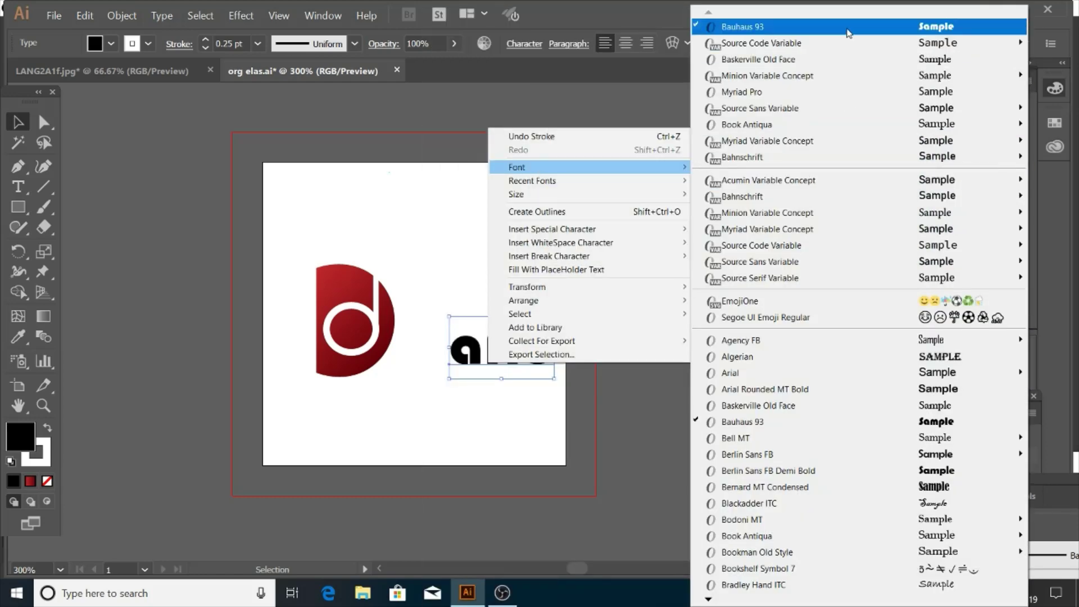
{"action": "left_click", "coordinate": [848, 28]}
{"action": "right_click", "coordinate": [525, 345]}
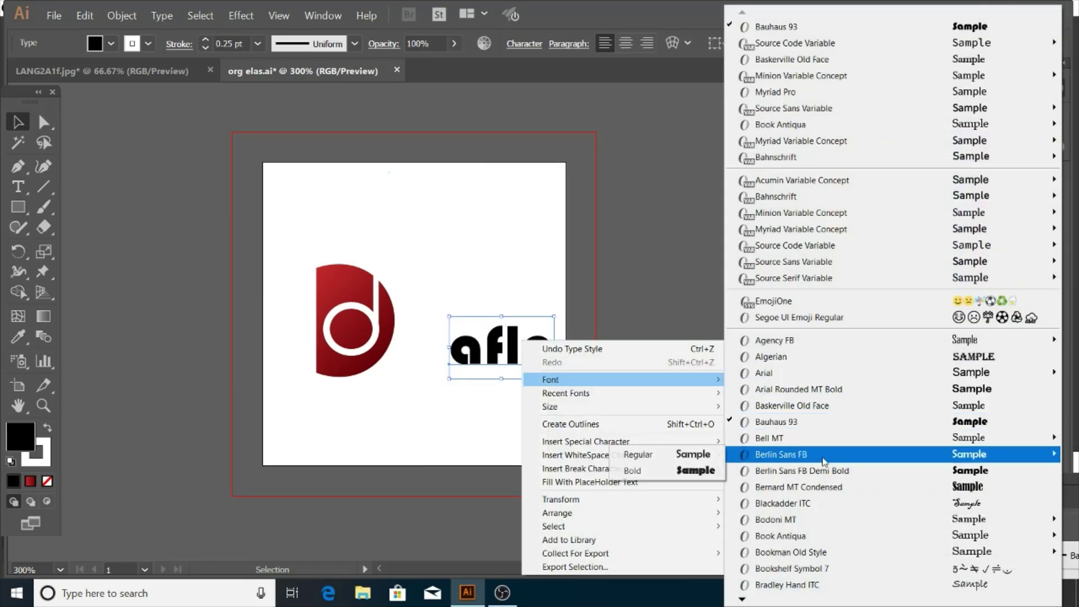
{"action": "left_click", "coordinate": [835, 472]}
{"action": "right_click", "coordinate": [502, 352]}
{"action": "mouse_move", "coordinate": [590, 155]}
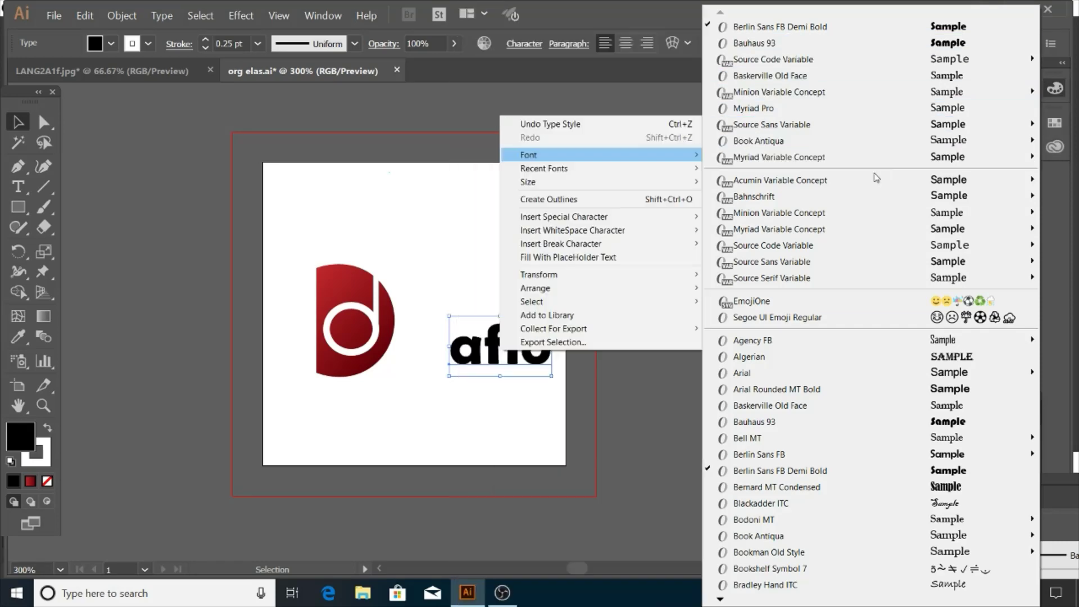
{"action": "mouse_move", "coordinate": [779, 156]}
{"action": "left_click", "coordinate": [502, 31]}
{"action": "mouse_move", "coordinate": [538, 274]}
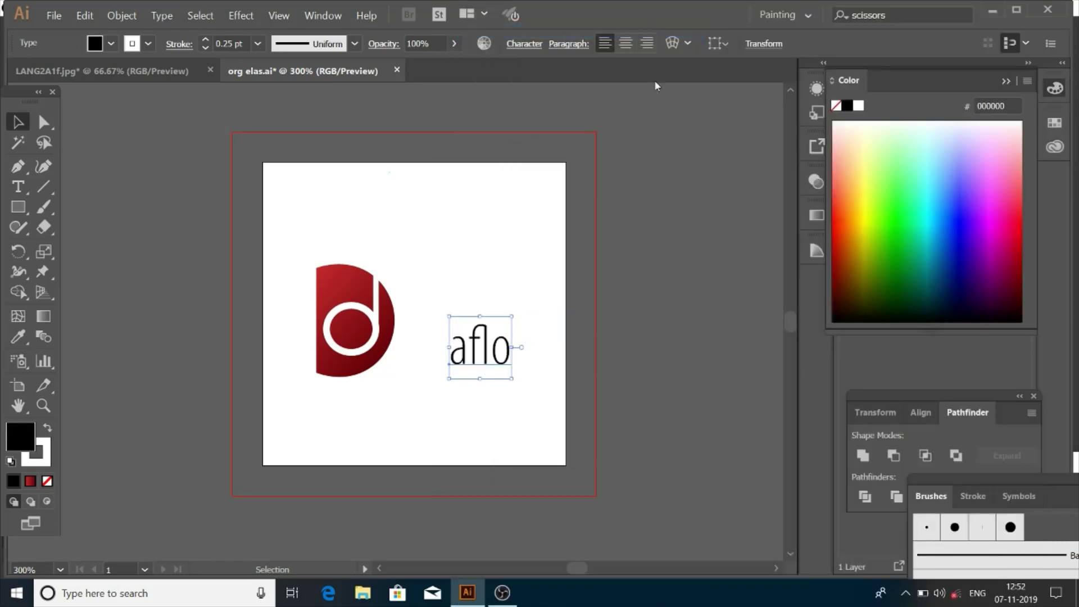
{"action": "right_click", "coordinate": [487, 348]}
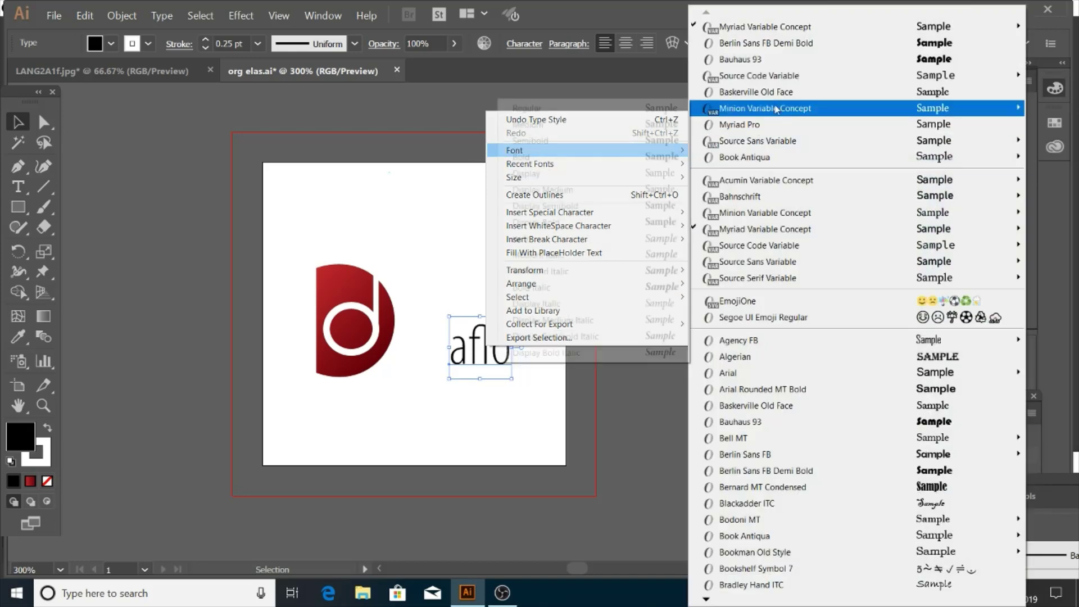
{"action": "mouse_move", "coordinate": [539, 150]}
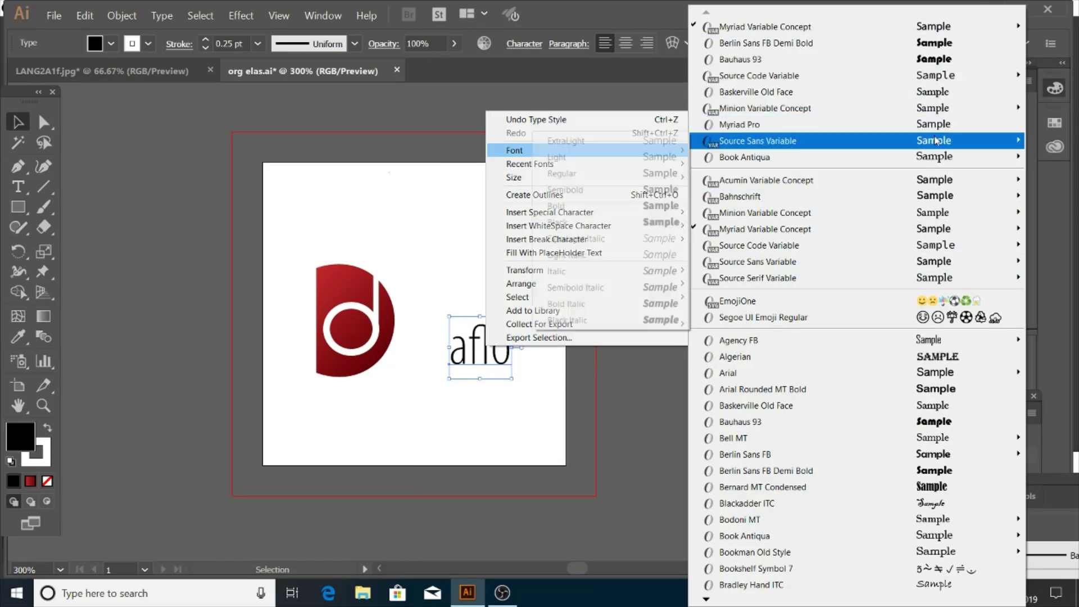
{"action": "left_click", "coordinate": [937, 388]}
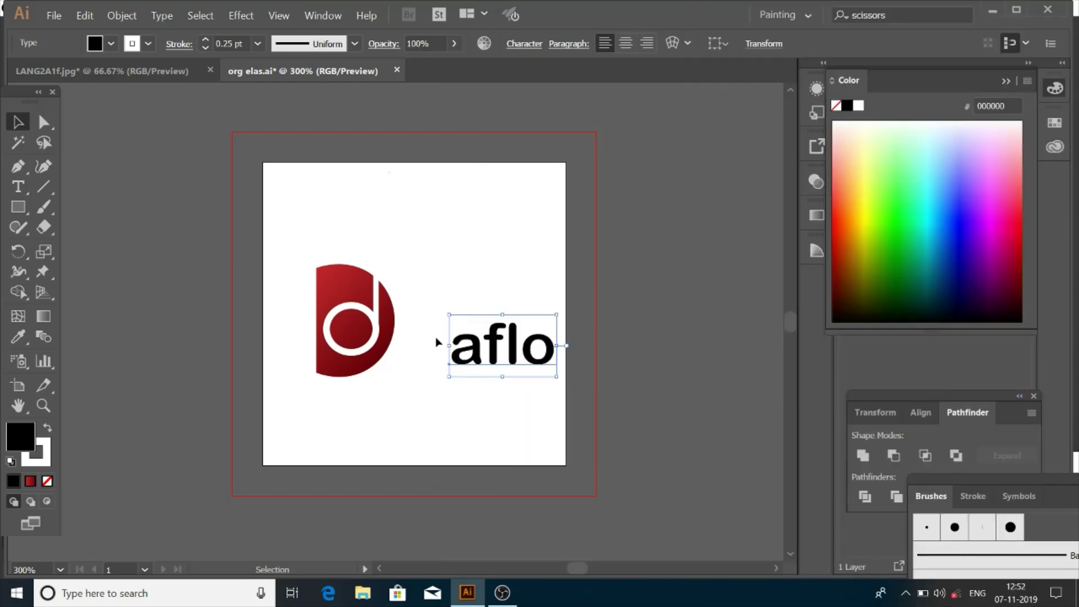
- Return 'aflo' to Bauhaus 93 and enlarge it with a corner handle
{"action": "right_click", "coordinate": [518, 366]}
{"action": "mouse_move", "coordinate": [548, 163]}
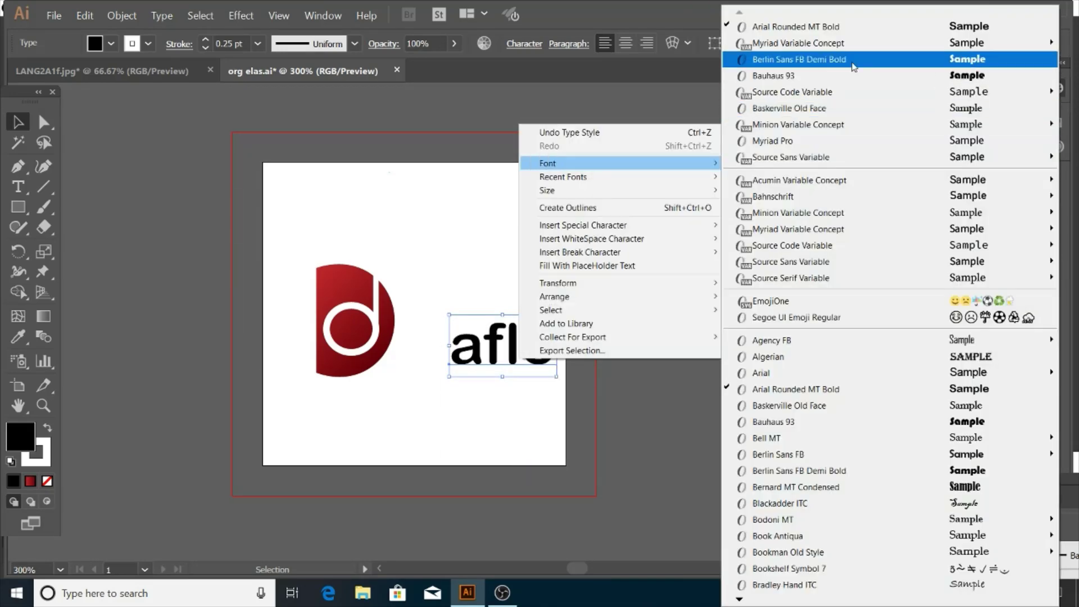
{"action": "left_click", "coordinate": [885, 77]}
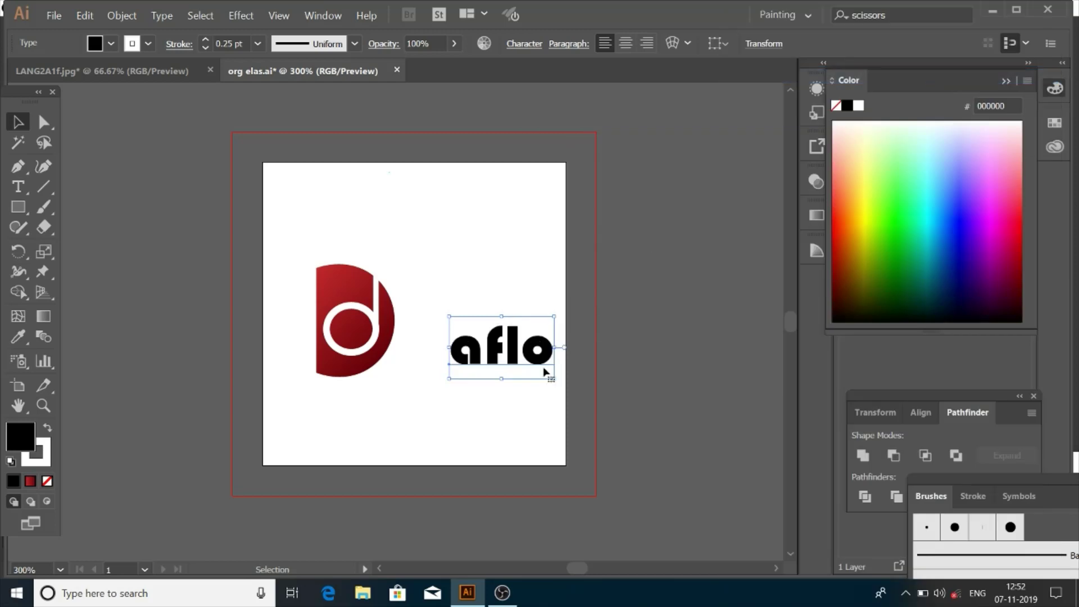
{"action": "mouse_move", "coordinate": [552, 380]}
{"action": "left_mouse_down"}
{"action": "mouse_move", "coordinate": [613, 423]}
{"action": "mouse_move", "coordinate": [520, 360]}
{"action": "mouse_move", "coordinate": [514, 424]}
{"action": "left_mouse_up"}
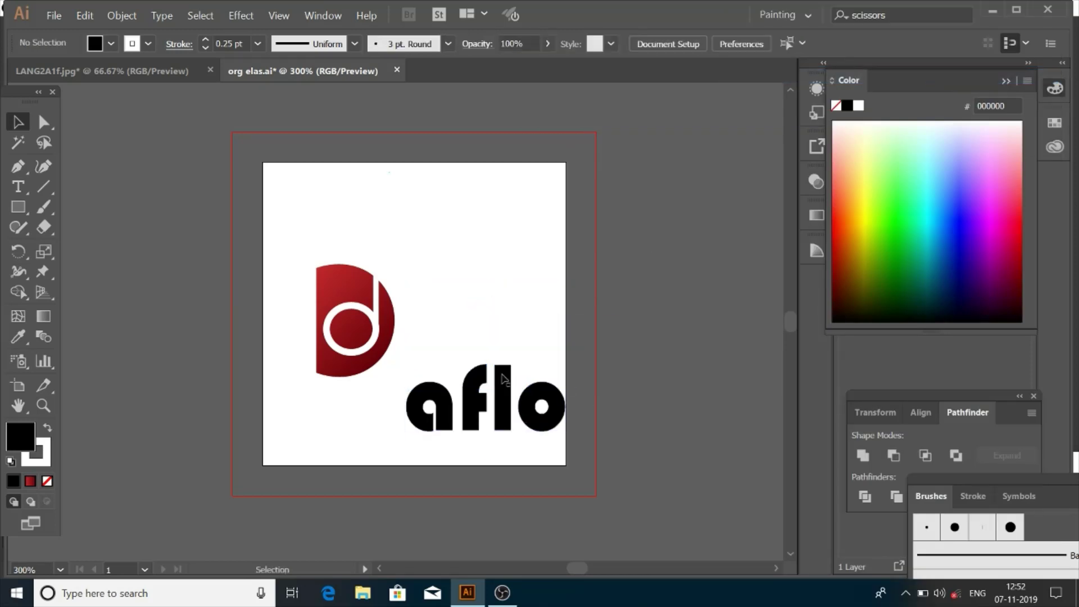
- Add a new pure black (000000) fill to 'aflo' in the Appearance panel
{"action": "left_click", "coordinate": [835, 106]}
{"action": "left_click", "coordinate": [323, 16]}
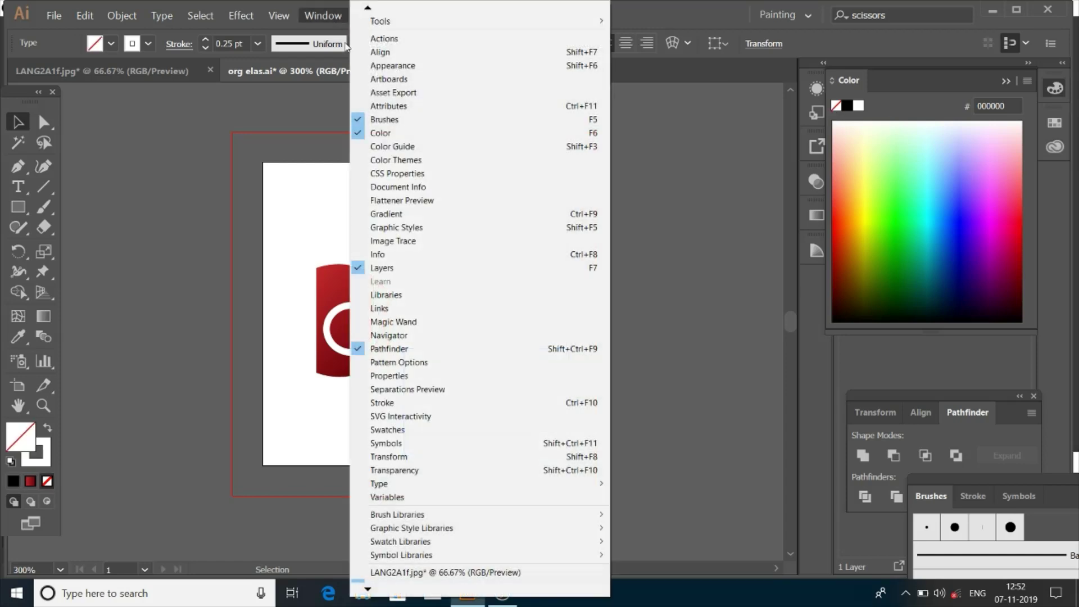
{"action": "left_click", "coordinate": [382, 69]}
{"action": "left_click", "coordinate": [633, 204]}
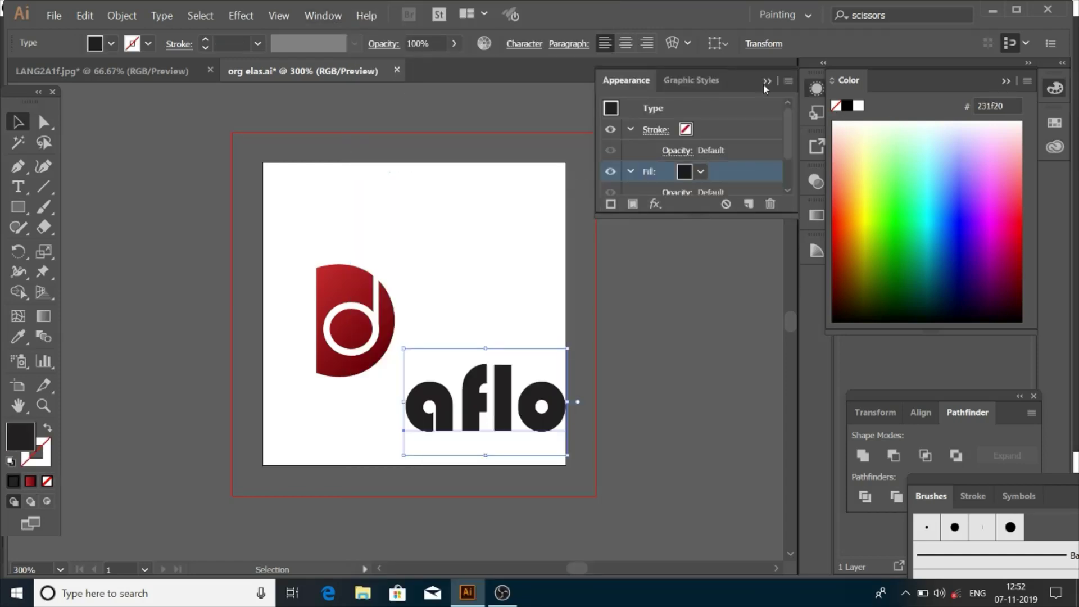
{"action": "left_click", "coordinate": [850, 107]}
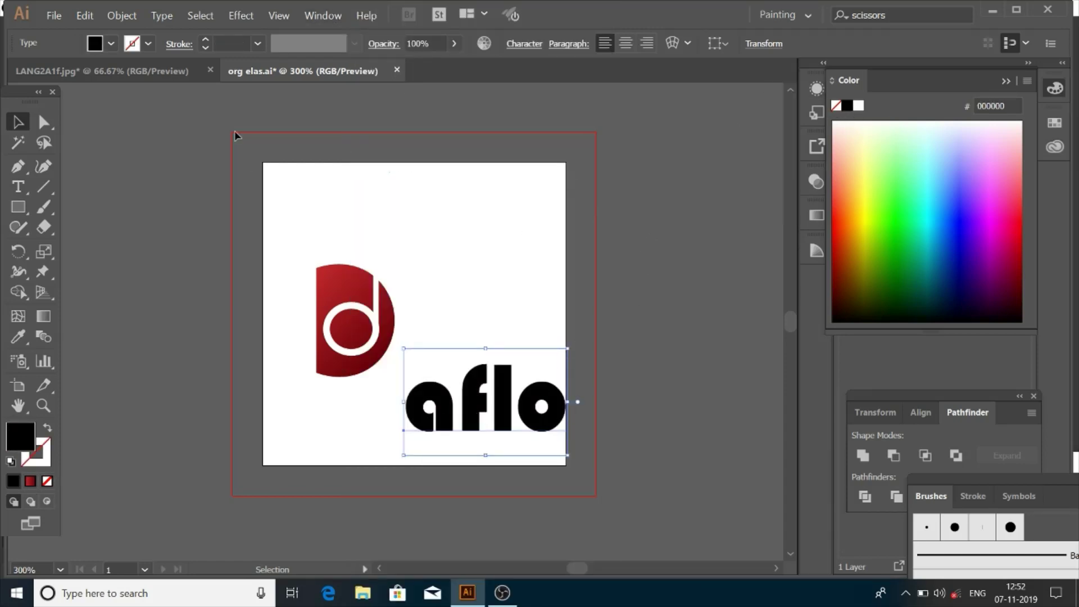
{"action": "left_click", "coordinate": [257, 43]}
{"action": "left_click", "coordinate": [278, 63]}
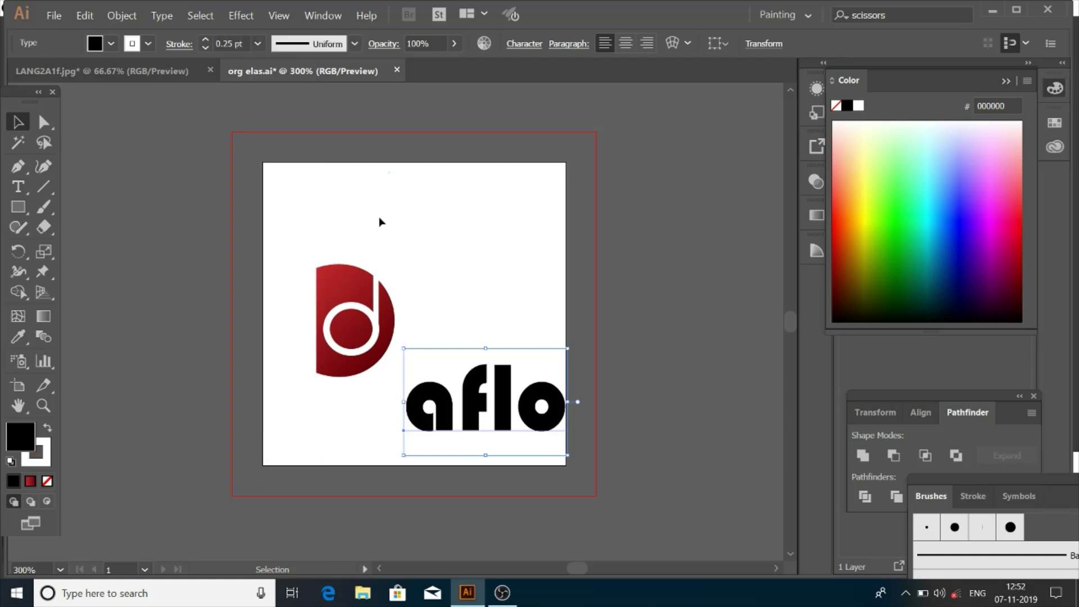
- Size 'aflo' to 7 pt, scale it up, and place it beside the D
{"action": "right_click", "coordinate": [504, 385]}
{"action": "left_click", "coordinate": [739, 242]}
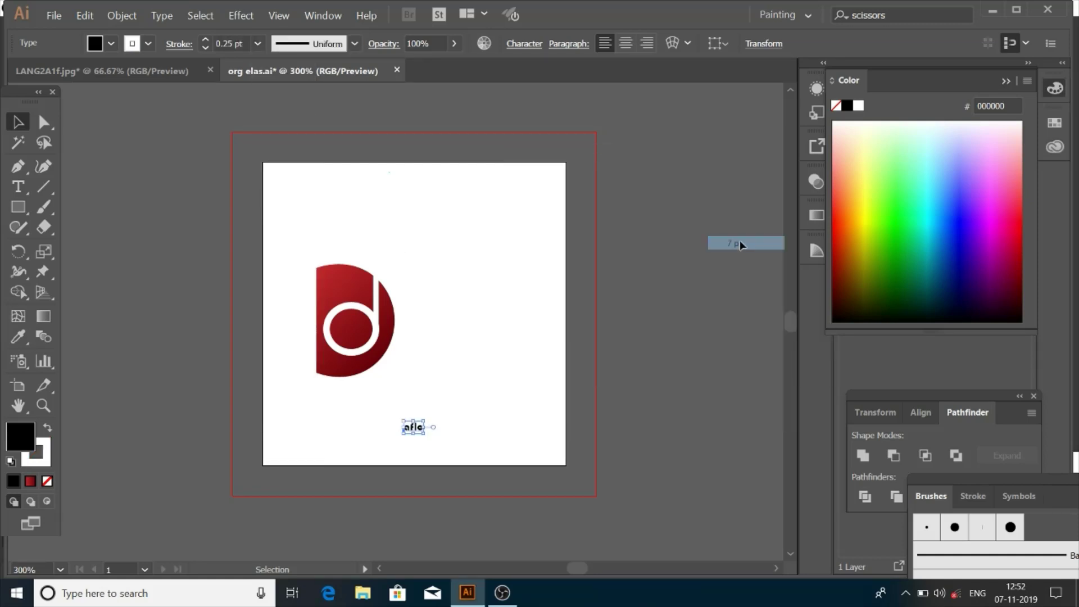
{"action": "left_click_drag", "start_coordinate": [432, 427], "coordinate": [555, 514]}
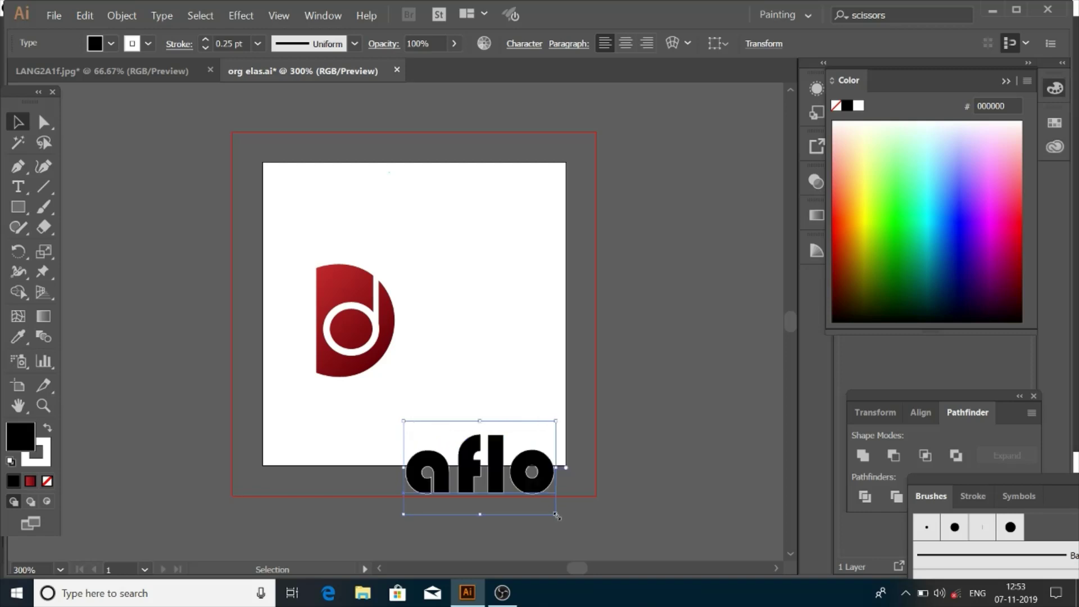
{"action": "left_click_drag", "start_coordinate": [489, 465], "coordinate": [487, 334]}
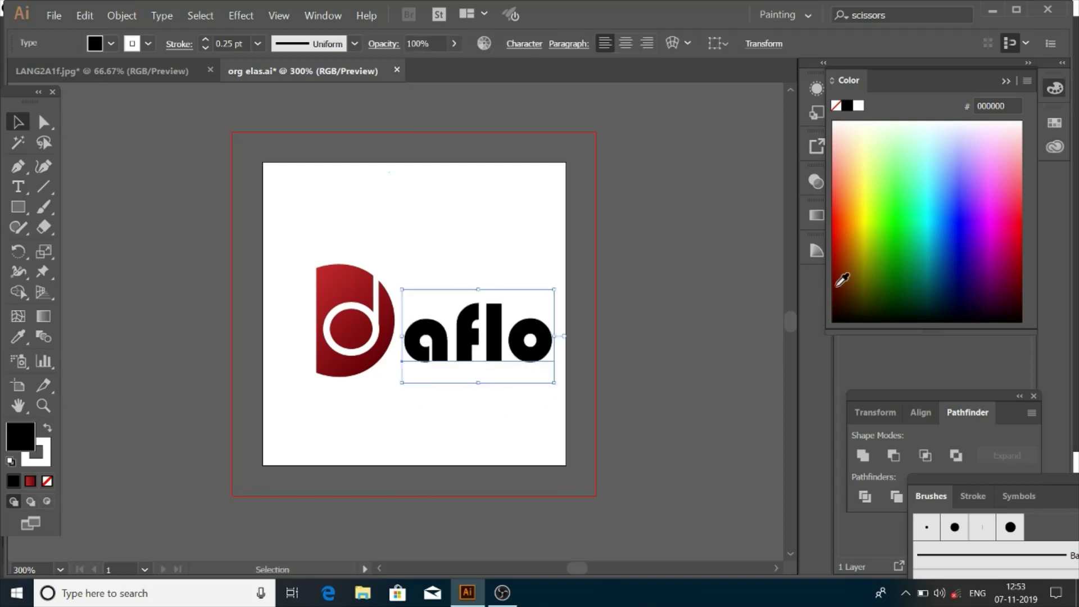
- Try filling 'aflo' with the red gradient swatch, then close the gradient settings
{"action": "left_click", "coordinate": [816, 215]}
{"action": "left_click", "coordinate": [709, 329]}
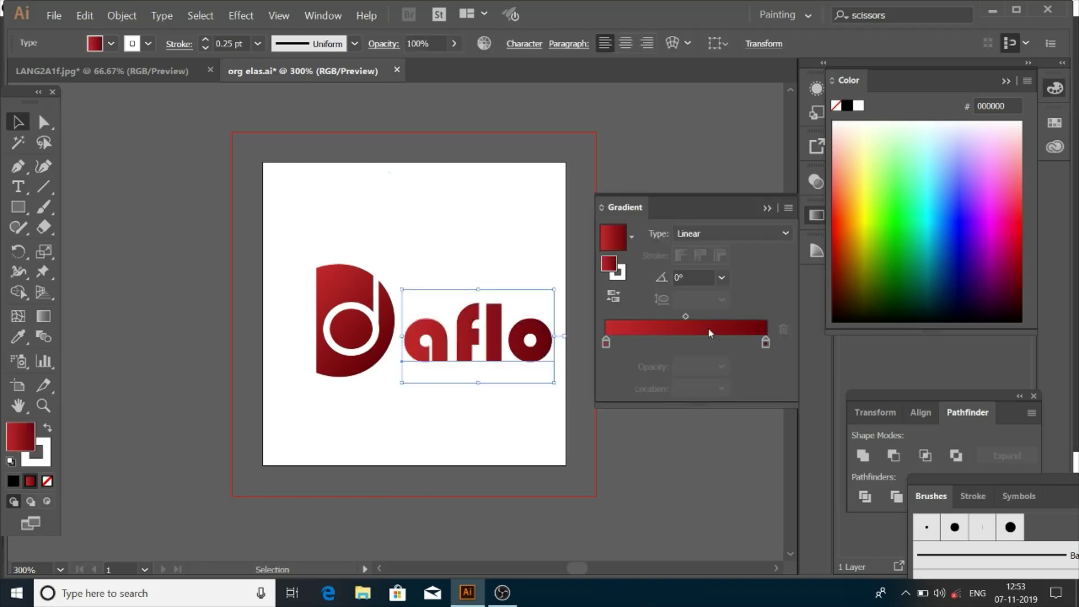
{"action": "left_click", "coordinate": [489, 415]}
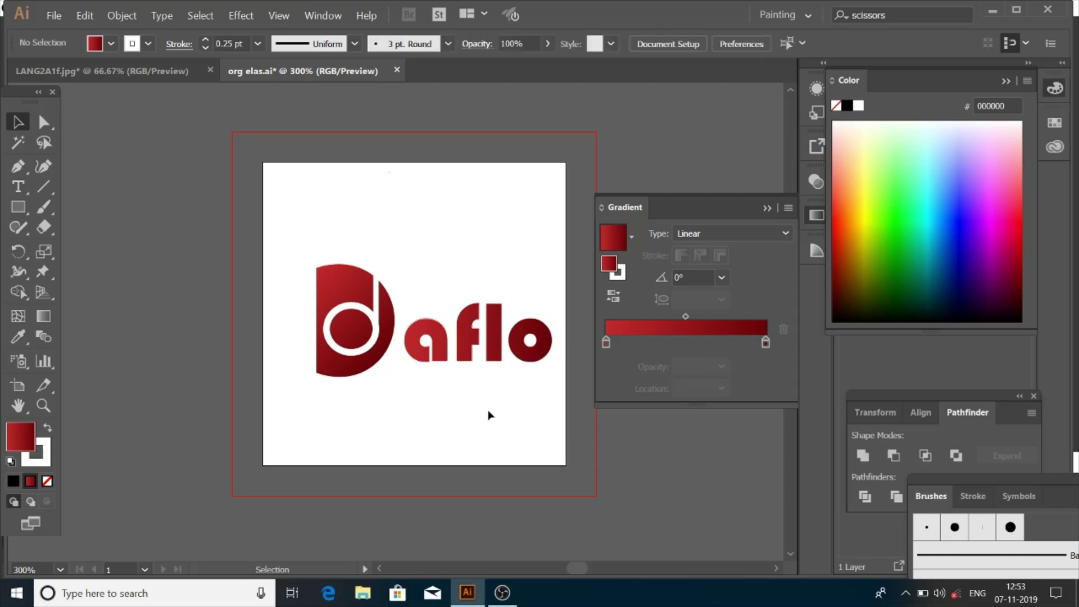
{"action": "left_click", "coordinate": [488, 357]}
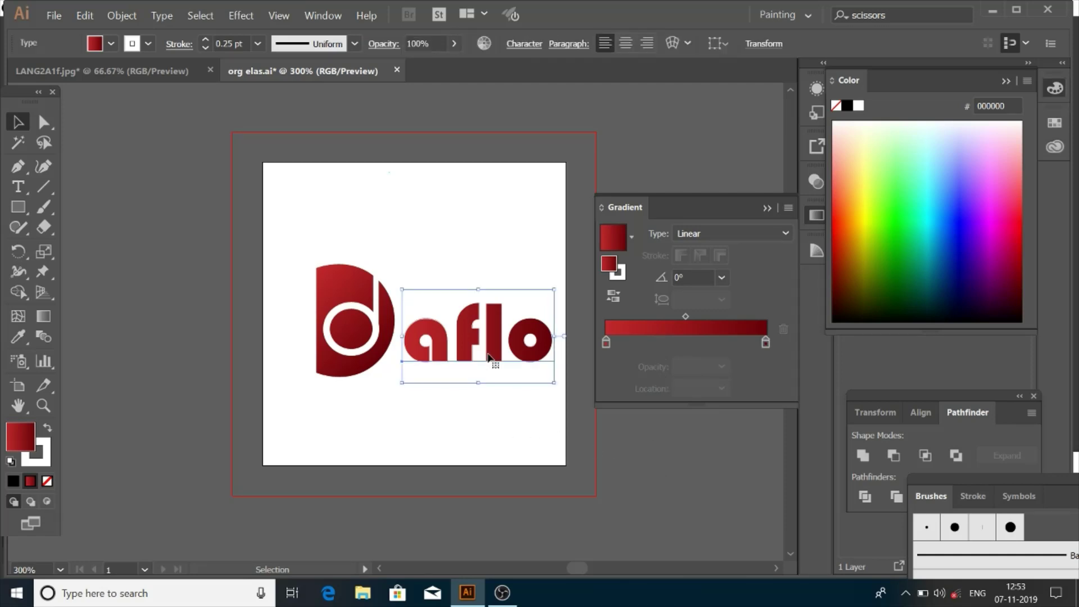
{"action": "left_click", "coordinate": [844, 108]}
{"action": "left_click", "coordinate": [709, 326]}
{"action": "left_click", "coordinate": [599, 445]}
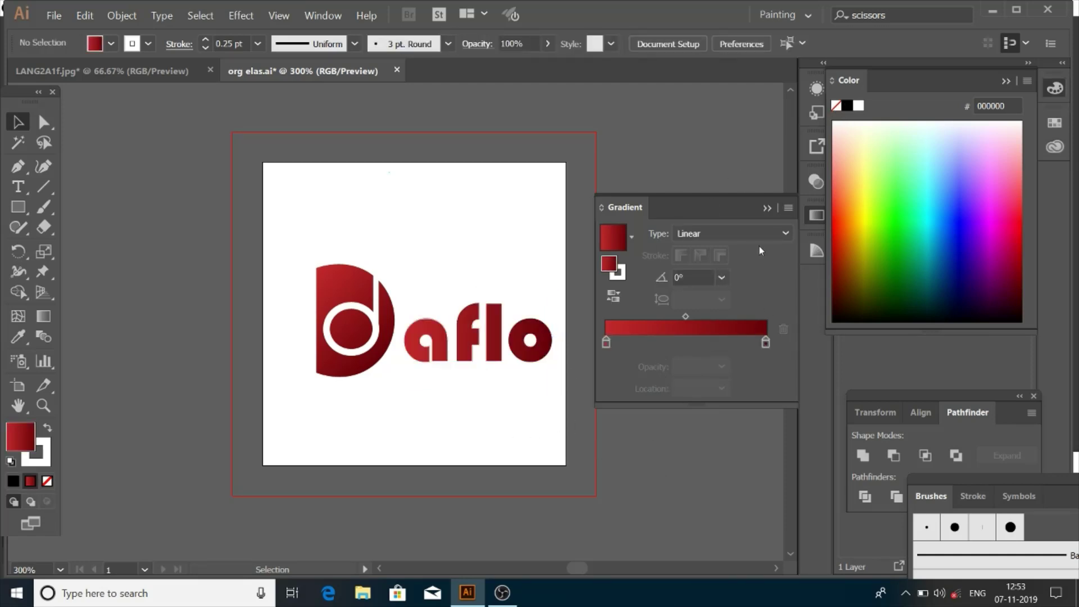
{"action": "left_click", "coordinate": [671, 304]}
- Fill 'aflo' with red a50004 from the spectrum and shrink it slightly
{"action": "left_click", "coordinate": [530, 359]}
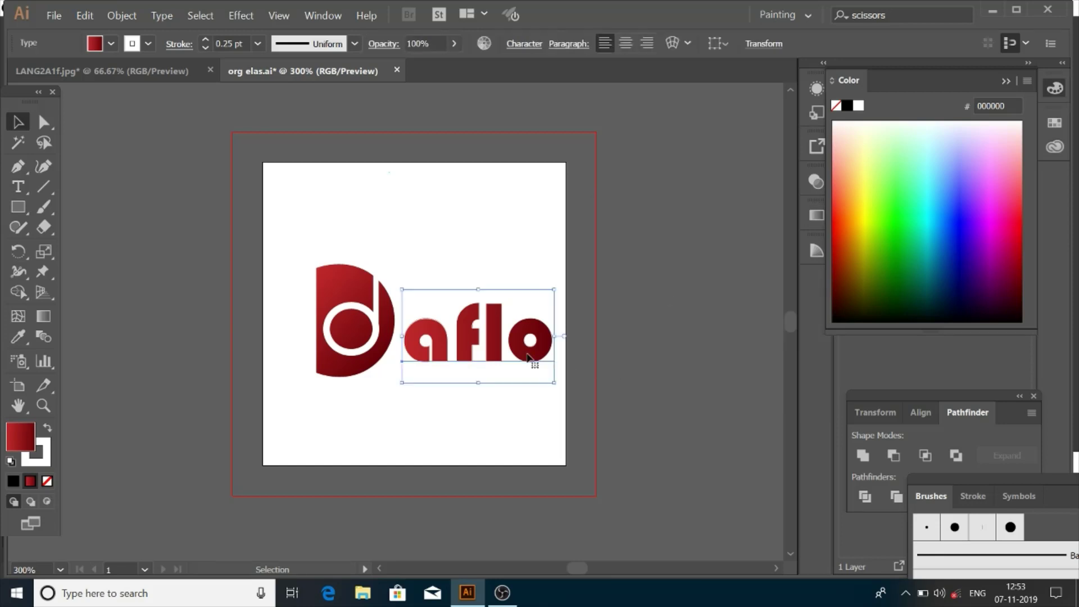
{"action": "left_click_drag", "start_coordinate": [845, 250], "coordinate": [1027, 274]}
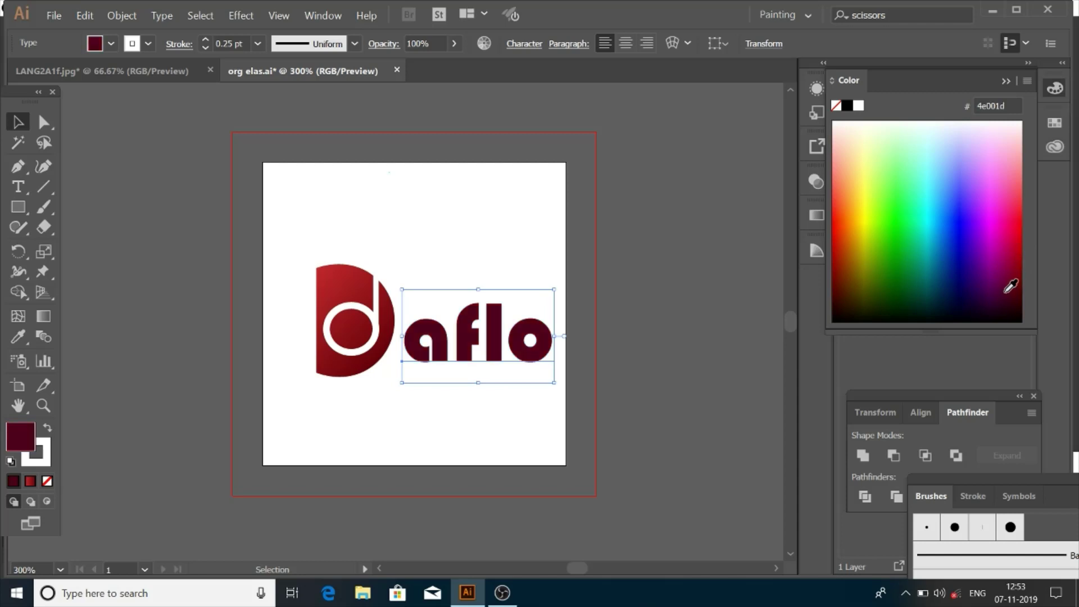
{"action": "left_click_drag", "start_coordinate": [1027, 274], "coordinate": [1028, 250]}
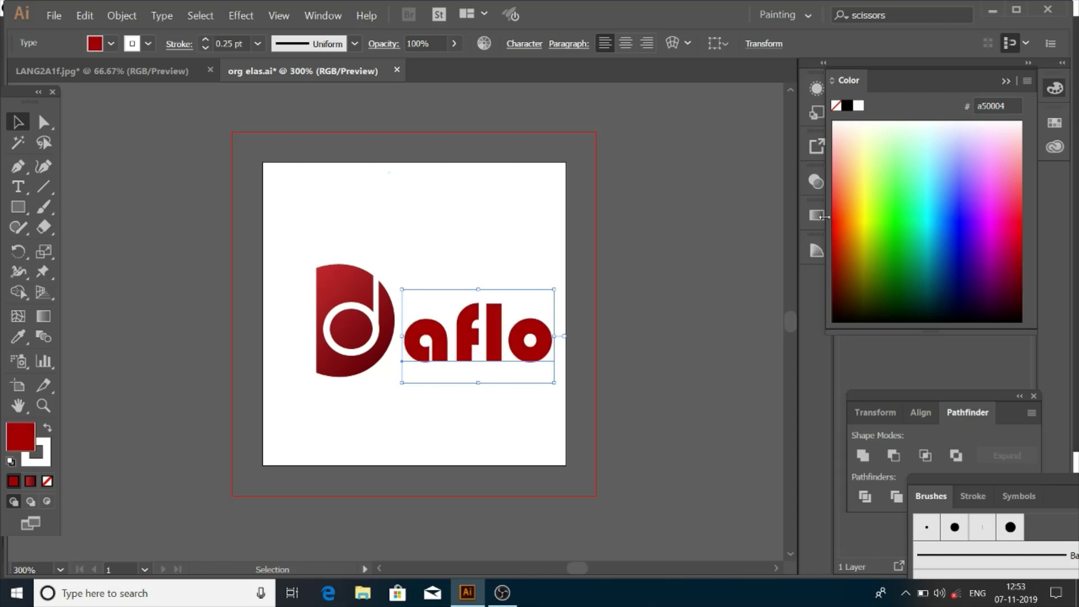
{"action": "left_click", "coordinate": [509, 397]}
{"action": "left_click", "coordinate": [484, 355]}
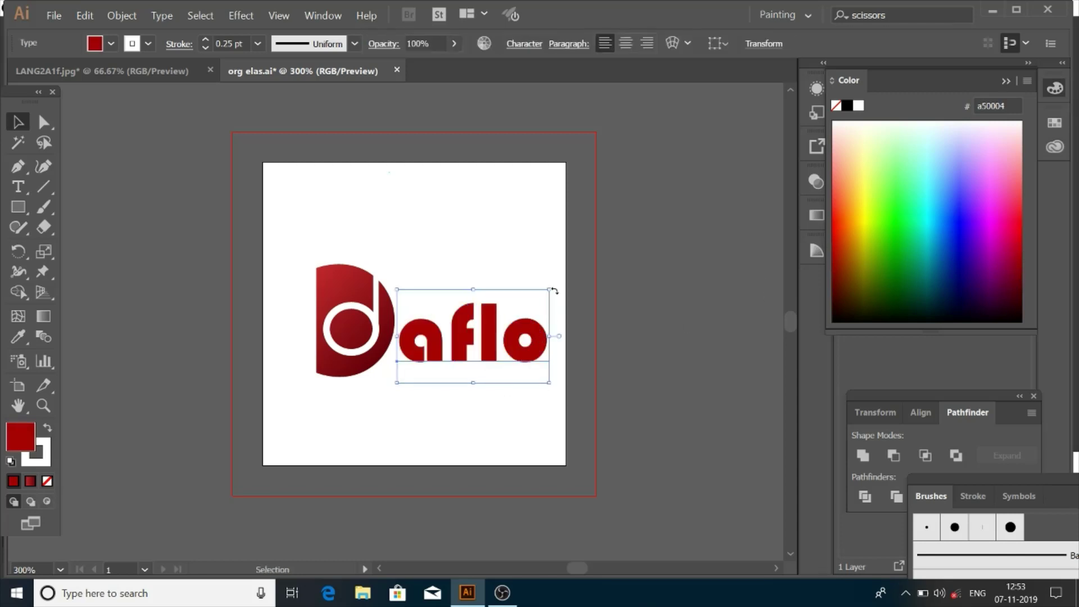
{"action": "mouse_move", "coordinate": [551, 289]}
{"action": "left_mouse_down"}
{"action": "mouse_move", "coordinate": [532, 303]}
{"action": "mouse_move", "coordinate": [530, 335]}
{"action": "left_mouse_up"}
- Scale the D and 'aflo' down together and move them up and right
{"action": "left_click", "coordinate": [485, 449]}
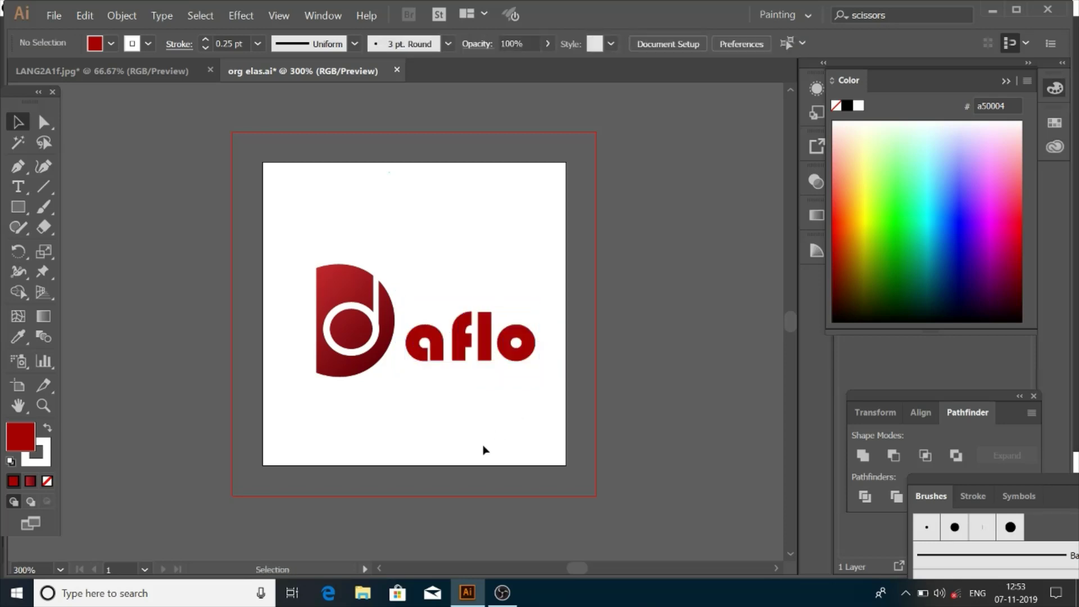
{"action": "left_click_drag", "start_coordinate": [296, 222], "coordinate": [530, 407]}
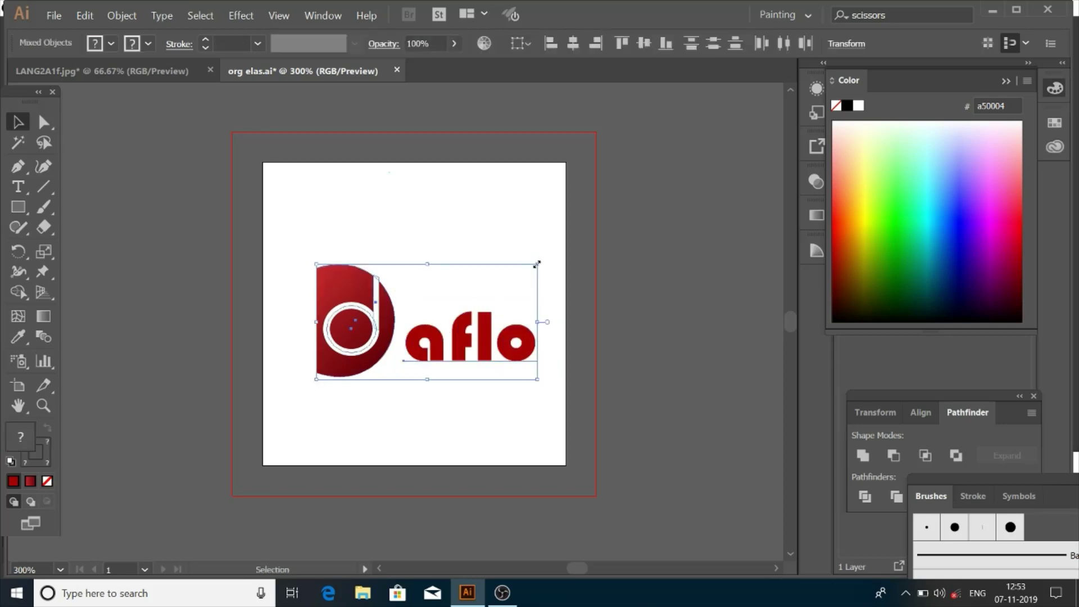
{"action": "mouse_move", "coordinate": [537, 260]}
{"action": "left_mouse_down"}
{"action": "mouse_move", "coordinate": [439, 304]}
{"action": "mouse_move", "coordinate": [457, 297]}
{"action": "left_mouse_up"}
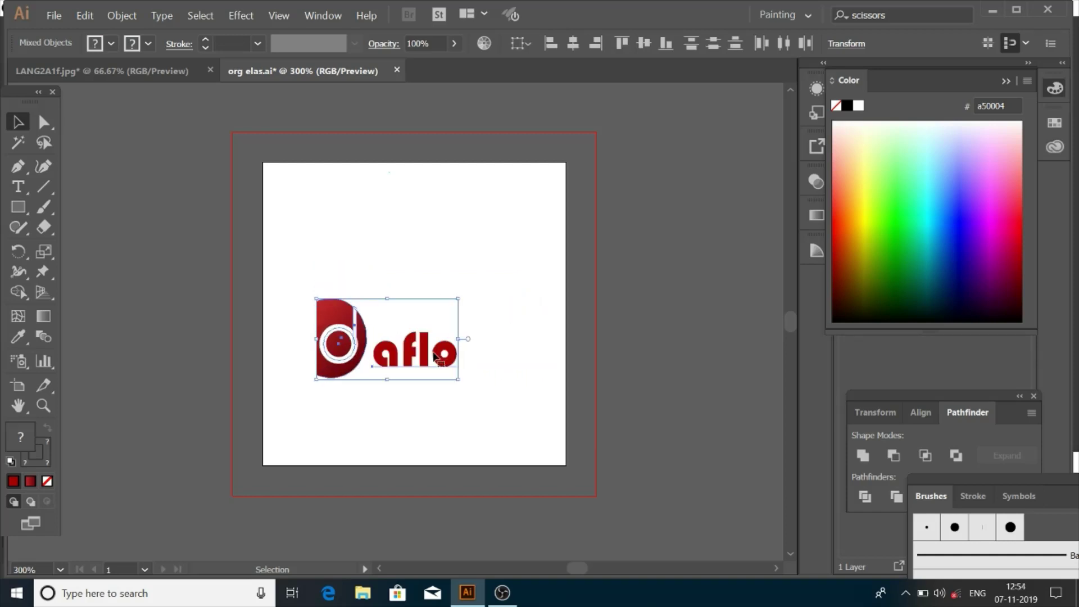
{"action": "left_click_drag", "start_coordinate": [416, 354], "coordinate": [472, 280]}
{"action": "left_click", "coordinate": [500, 320]}
- Give the d's inner ring a 2 pt stroke
{"action": "left_click", "coordinate": [392, 270]}
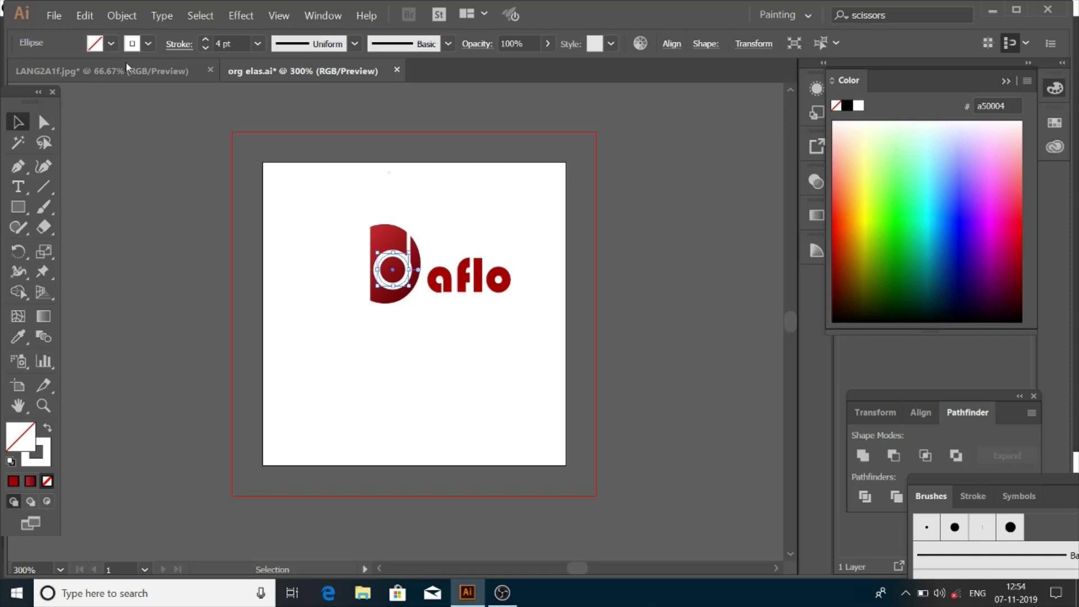
{"action": "left_click", "coordinate": [258, 44]}
{"action": "left_click", "coordinate": [288, 141]}
{"action": "left_click", "coordinate": [387, 326]}
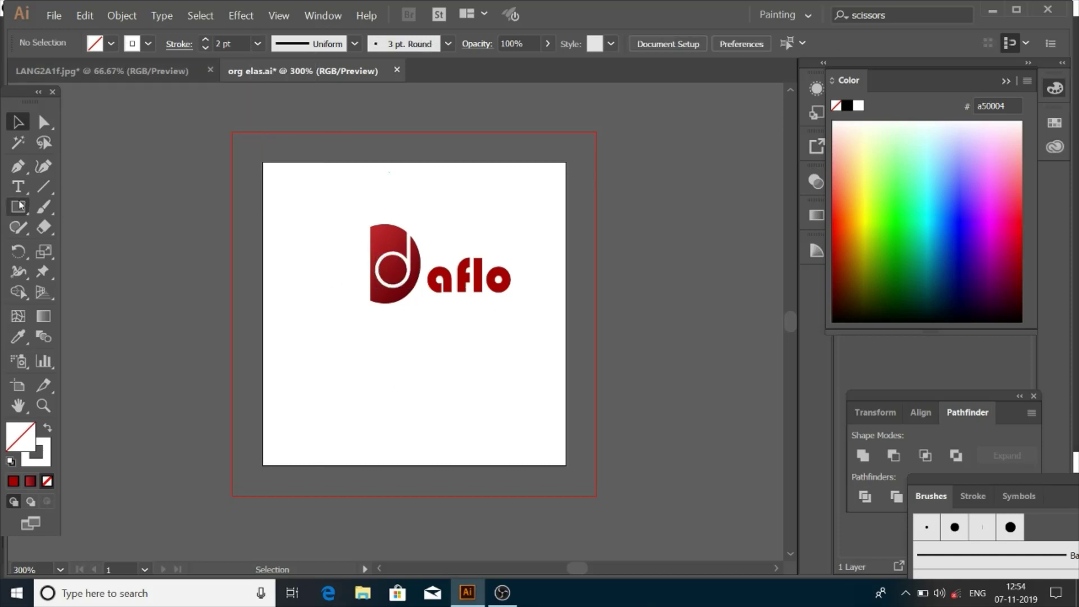
- Add an 'Entertainment' text, enlarge it, apply a lighter font, and place it under 'aflo'
{"action": "key", "text": "t"}
{"action": "left_click", "coordinate": [390, 383]}
{"action": "key", "text": "BackSpace"}
{"action": "type", "text": "Entertainment"}
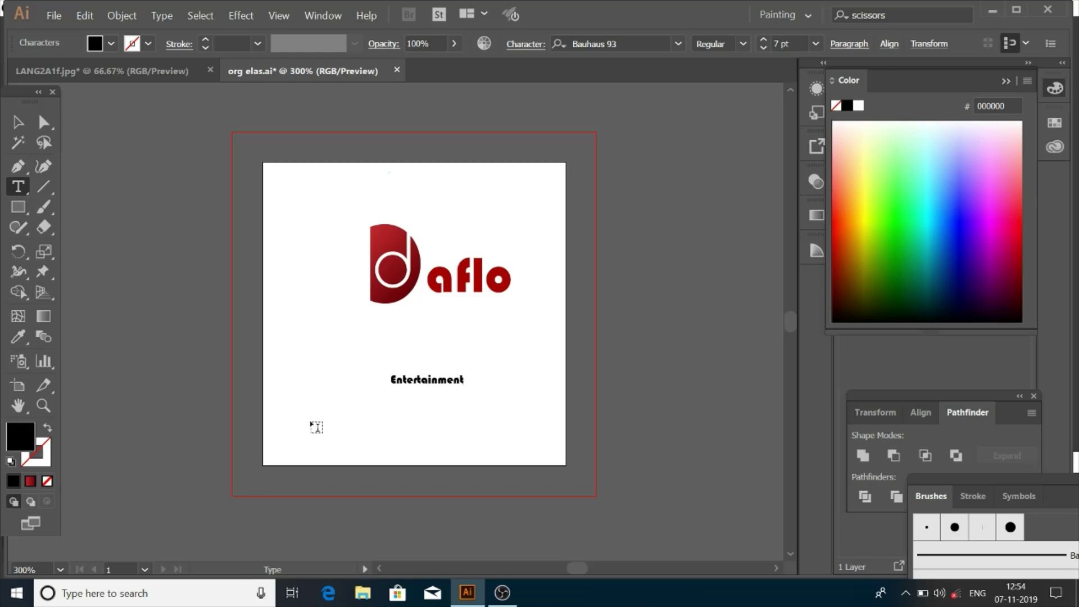
{"action": "key", "text": "Escape"}
{"action": "left_click_drag", "start_coordinate": [466, 388], "coordinate": [528, 425]}
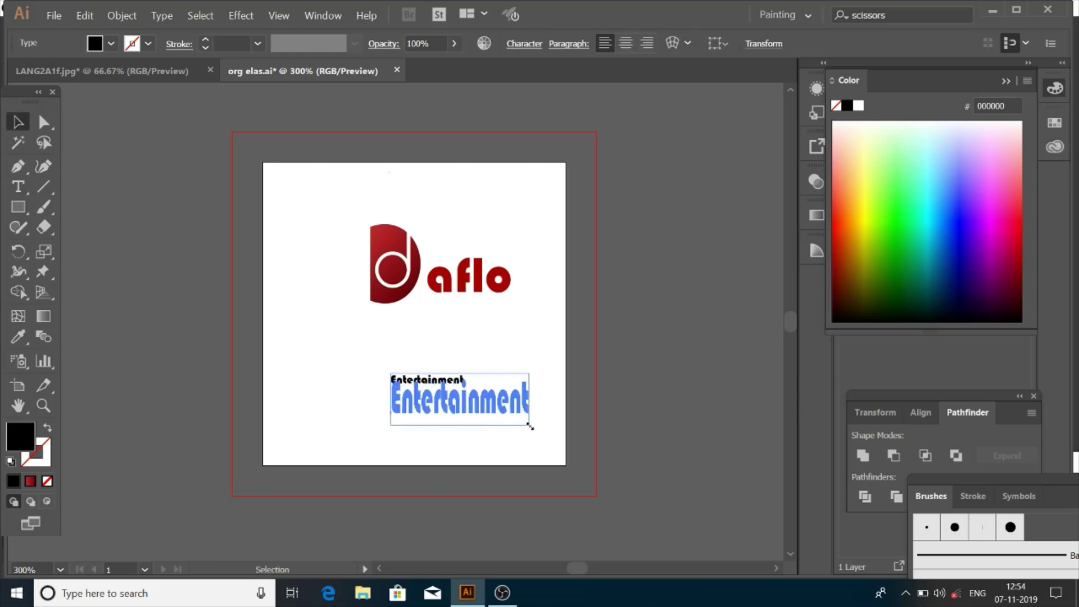
{"action": "right_click", "coordinate": [517, 418]}
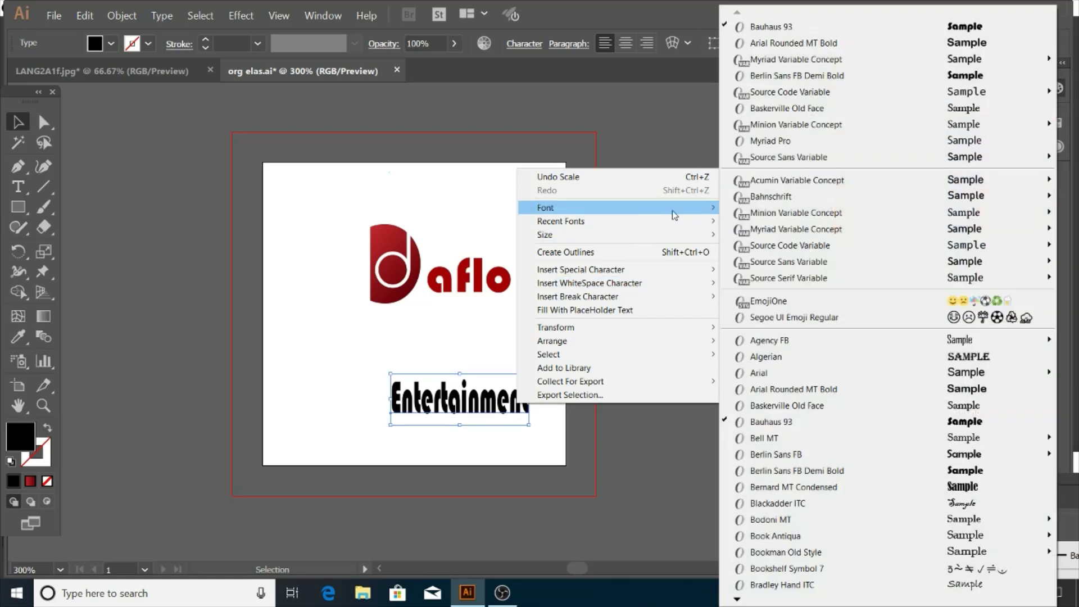
{"action": "mouse_move", "coordinate": [788, 261]}
{"action": "left_click", "coordinate": [702, 277]}
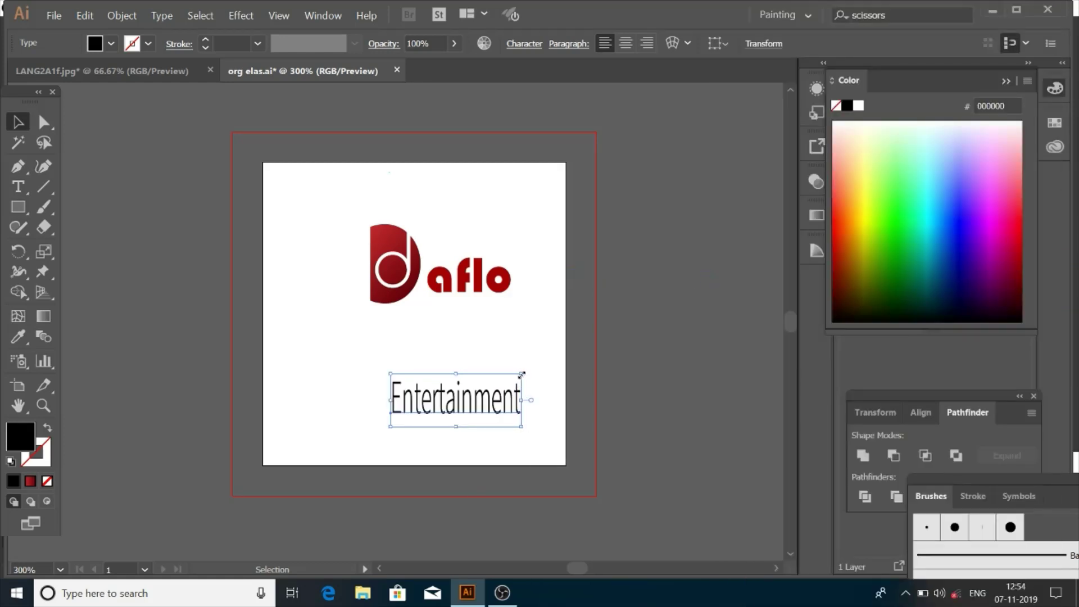
{"action": "mouse_move", "coordinate": [521, 374]}
{"action": "left_mouse_down"}
{"action": "mouse_move", "coordinate": [534, 400]}
{"action": "mouse_move", "coordinate": [526, 323]}
{"action": "left_mouse_up"}
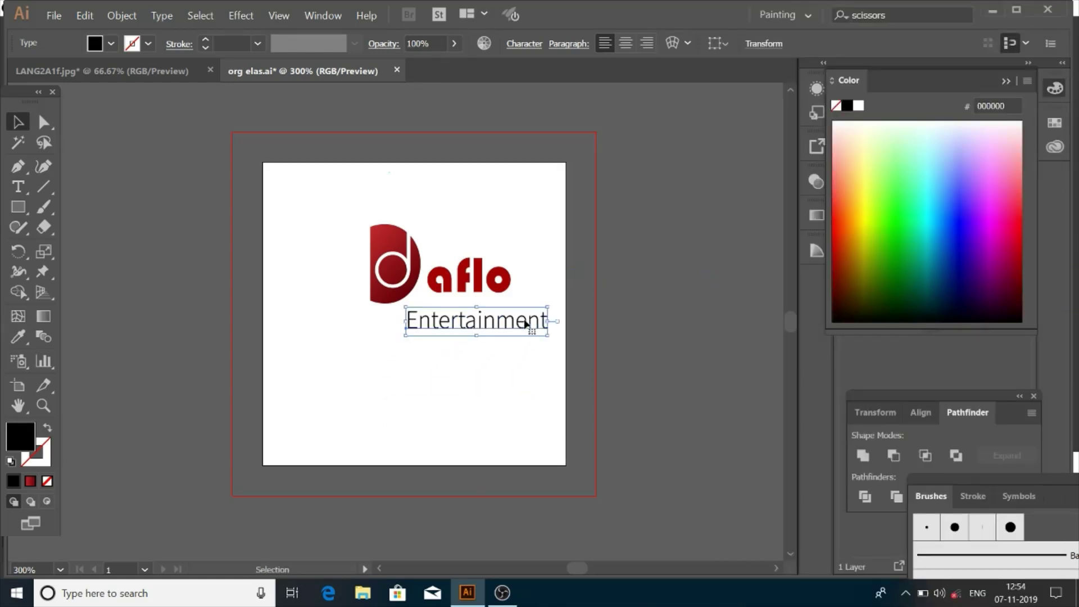
- Set the tagline to Source Sans Regular and tuck it, slightly smaller, under 'aflo'
{"action": "right_click", "coordinate": [525, 323]}
{"action": "mouse_move", "coordinate": [590, 359]}
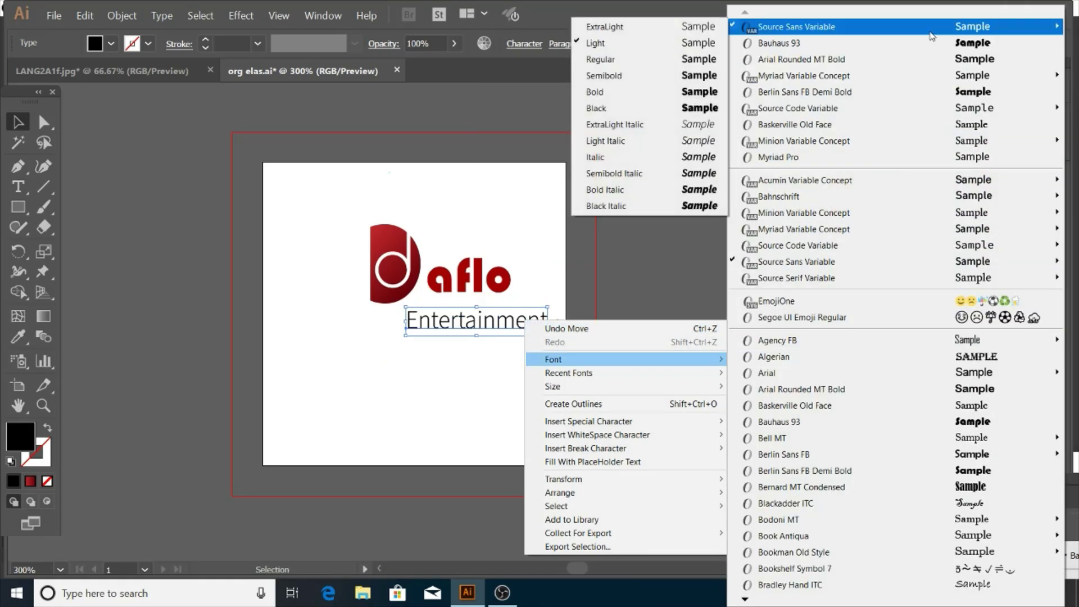
{"action": "left_click", "coordinate": [600, 59]}
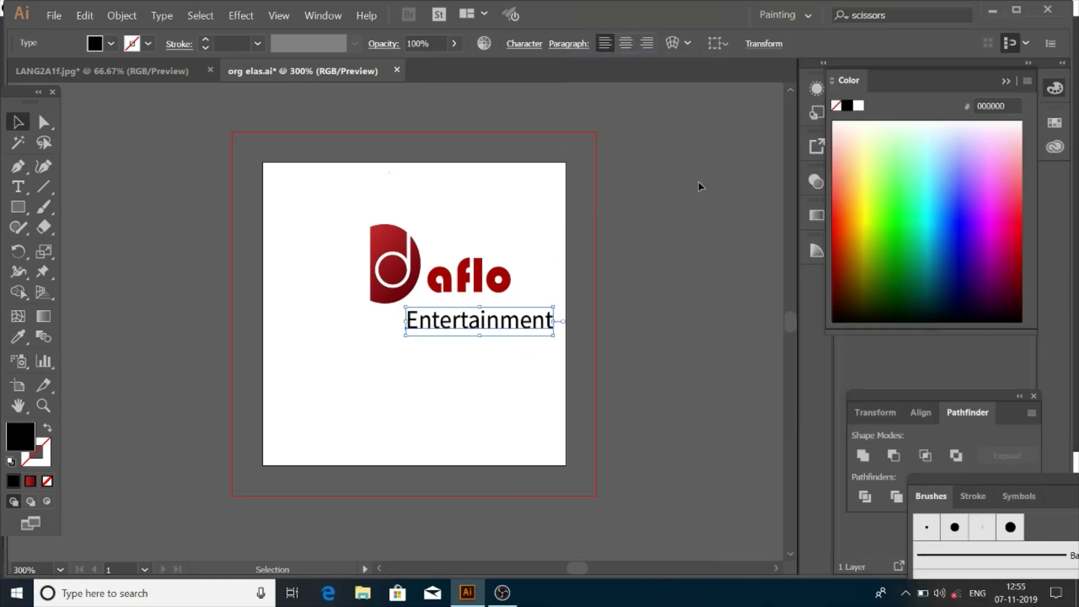
{"action": "left_click", "coordinate": [514, 336]}
{"action": "left_click_drag", "start_coordinate": [504, 329], "coordinate": [506, 315]}
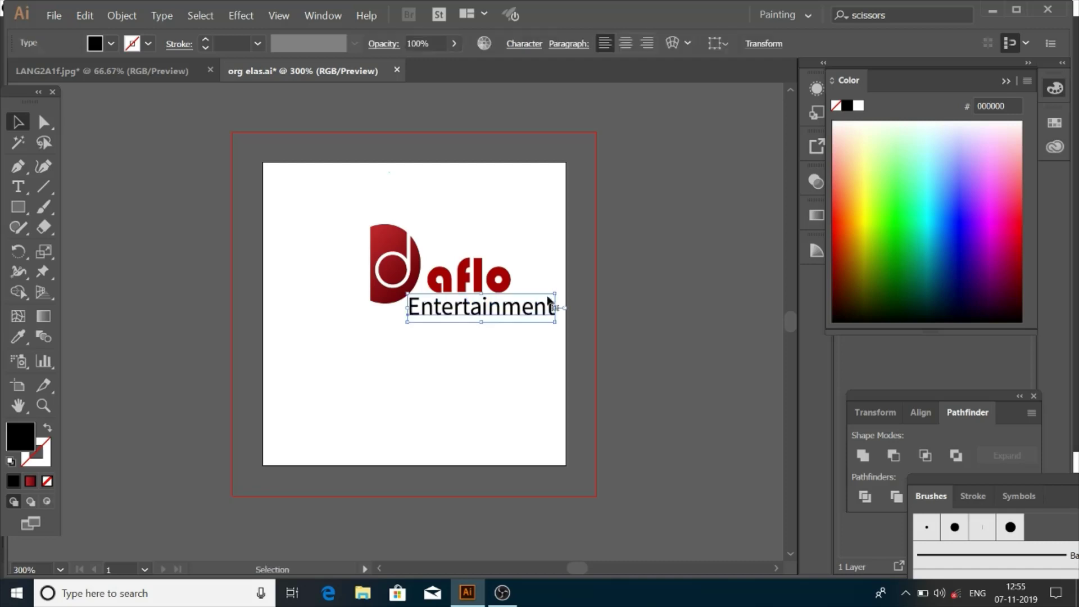
{"action": "mouse_move", "coordinate": [557, 291]}
{"action": "left_mouse_down"}
{"action": "mouse_move", "coordinate": [506, 313]}
{"action": "mouse_move", "coordinate": [522, 315]}
{"action": "mouse_move", "coordinate": [520, 330]}
{"action": "left_mouse_up"}
{"action": "left_click", "coordinate": [534, 361]}
{"action": "left_click", "coordinate": [481, 282]}
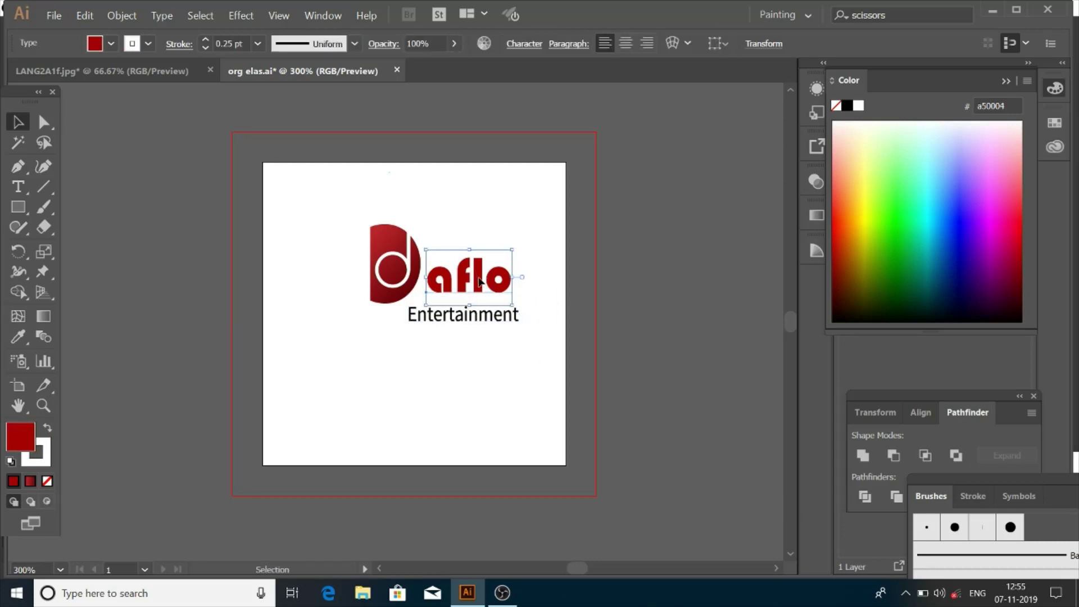
{"action": "mouse_move", "coordinate": [489, 320]}
{"action": "left_mouse_down"}
{"action": "mouse_move", "coordinate": [490, 308]}
{"action": "mouse_move", "coordinate": [507, 303]}
{"action": "left_mouse_up"}
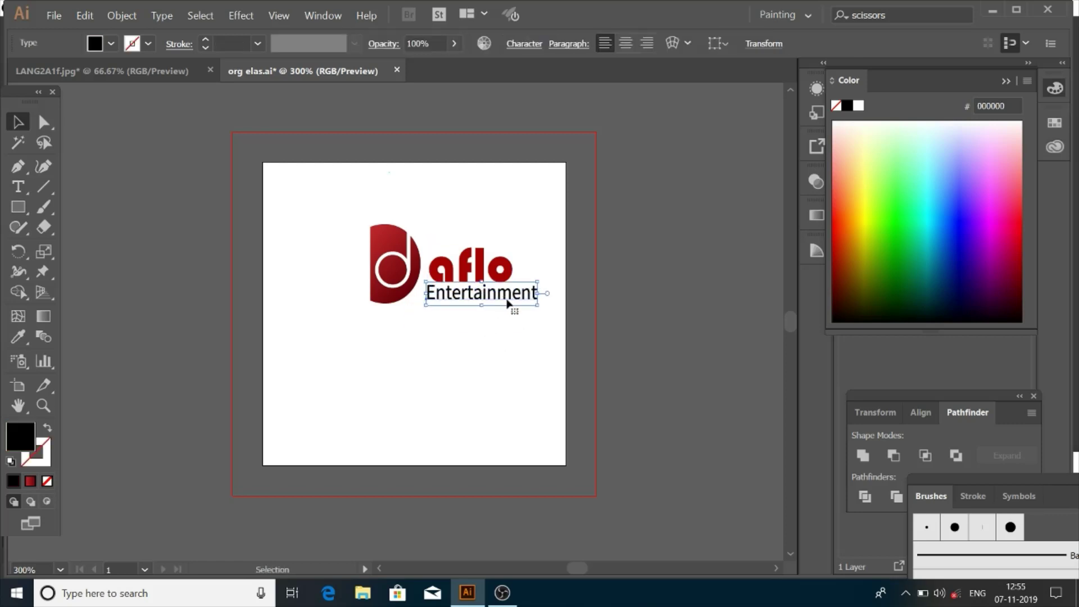
- Colour the tagline dark red 7b0013, then move the whole logo down-left and squash it slightly
{"action": "left_click", "coordinate": [1023, 271]}
{"action": "left_click", "coordinate": [640, 360]}
{"action": "left_click_drag", "start_coordinate": [342, 197], "coordinate": [499, 315]}
{"action": "left_click_drag", "start_coordinate": [512, 275], "coordinate": [478, 334]}
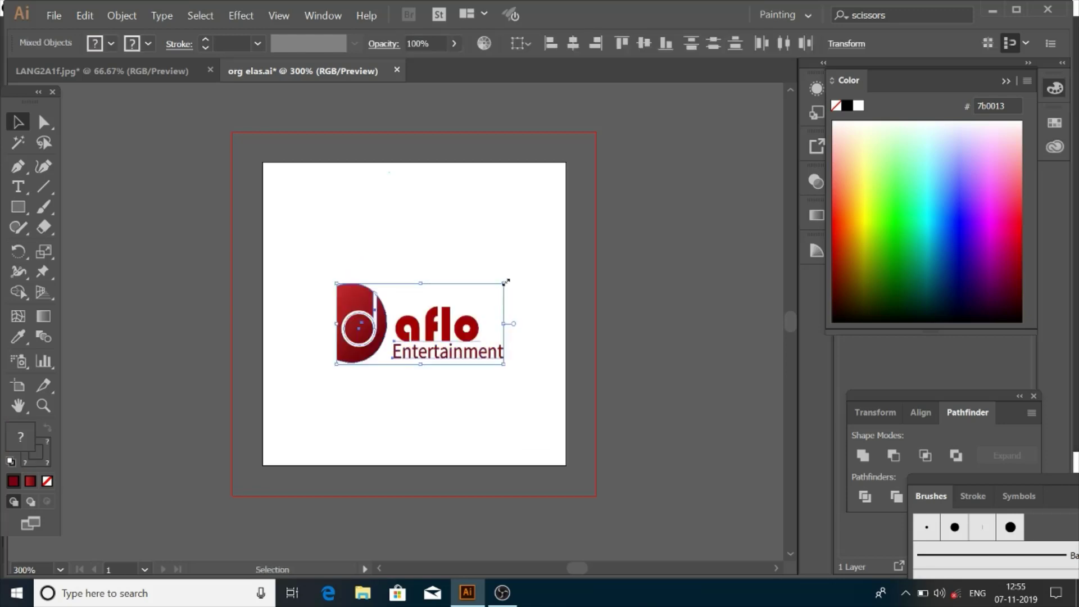
{"action": "left_click_drag", "start_coordinate": [505, 282], "coordinate": [505, 294]}
{"action": "left_click", "coordinate": [582, 397]}
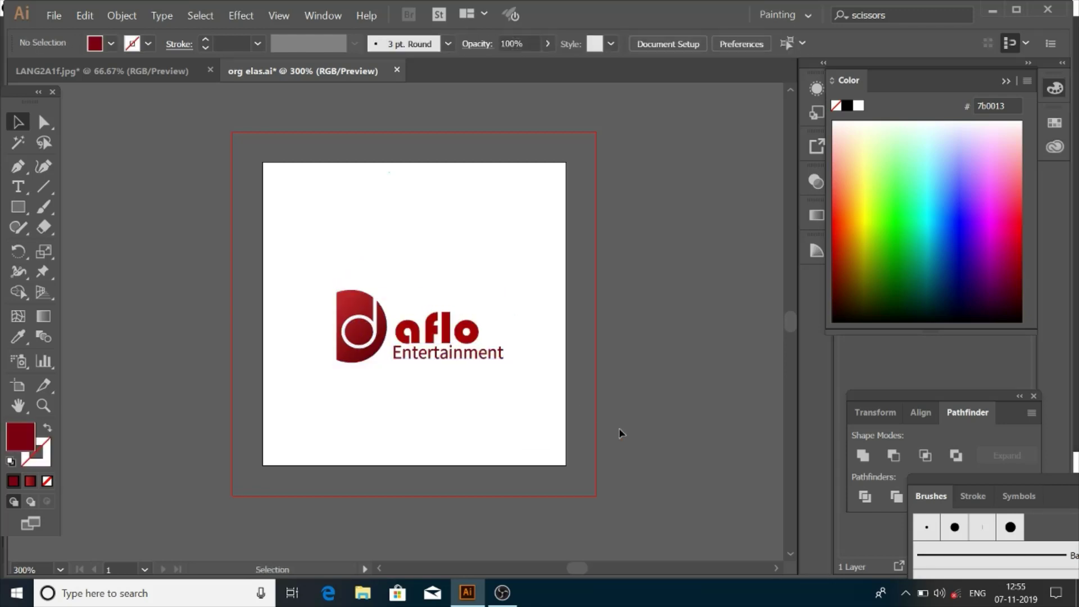
- Narrow the Entertainment tagline and shrink the whole logo to a much smaller mark
{"action": "left_click", "coordinate": [496, 355]}
{"action": "left_click_drag", "start_coordinate": [504, 340], "coordinate": [475, 358]}
{"action": "left_click", "coordinate": [505, 417]}
{"action": "left_click_drag", "start_coordinate": [295, 257], "coordinate": [505, 398]}
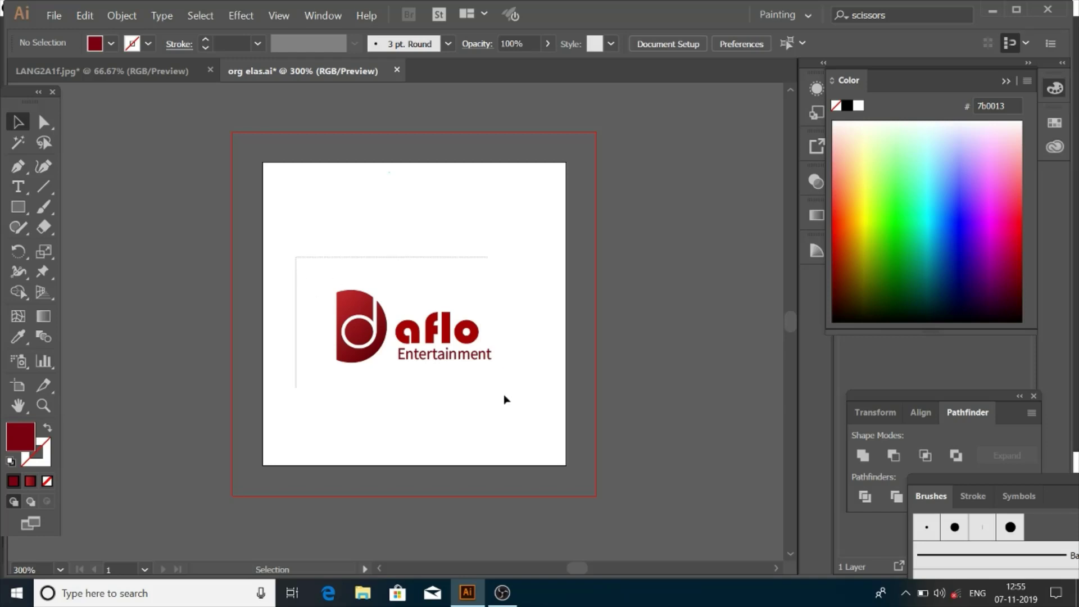
{"action": "left_click_drag", "start_coordinate": [461, 344], "coordinate": [469, 324]}
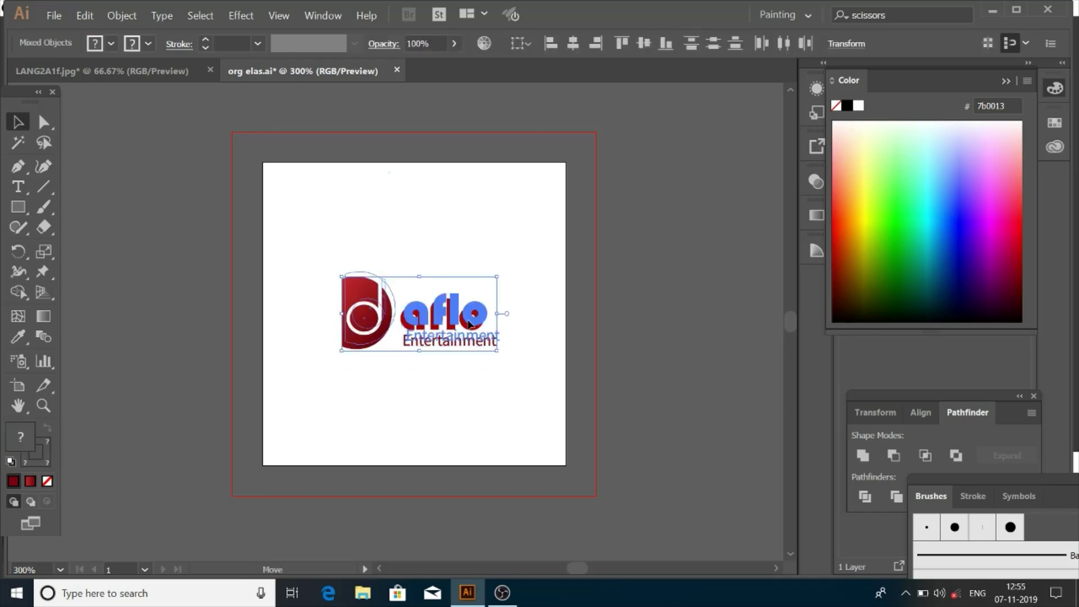
{"action": "left_click", "coordinate": [472, 369]}
{"action": "left_click_drag", "start_coordinate": [323, 246], "coordinate": [525, 361]}
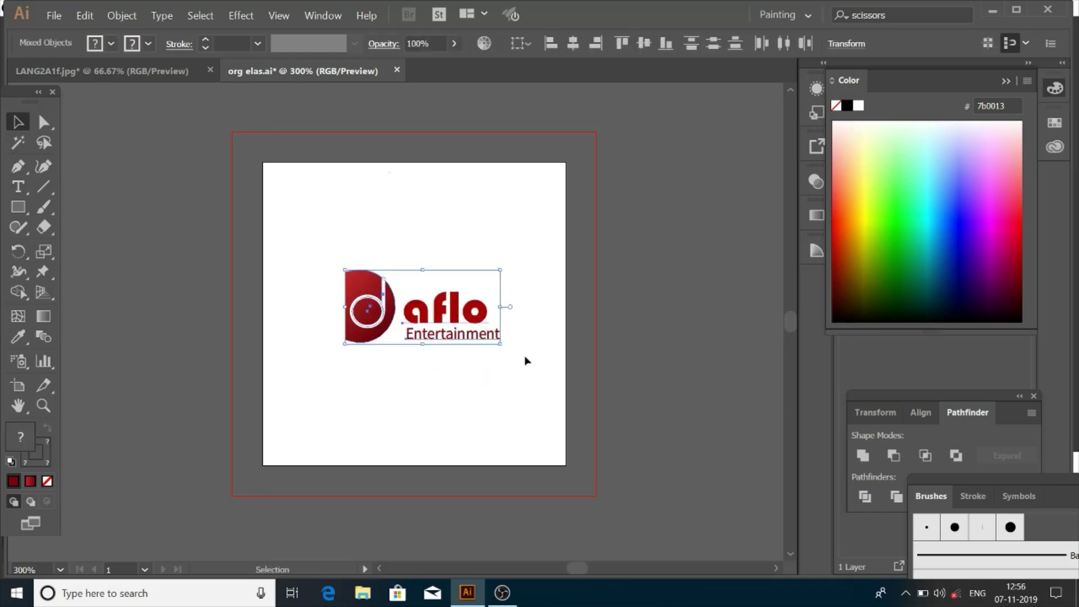
{"action": "mouse_move", "coordinate": [509, 268]}
{"action": "left_mouse_down"}
{"action": "mouse_move", "coordinate": [419, 313]}
{"action": "mouse_move", "coordinate": [443, 324]}
{"action": "left_mouse_up"}
- Give the red D a 0.5 pt outline
{"action": "left_click", "coordinate": [404, 318]}
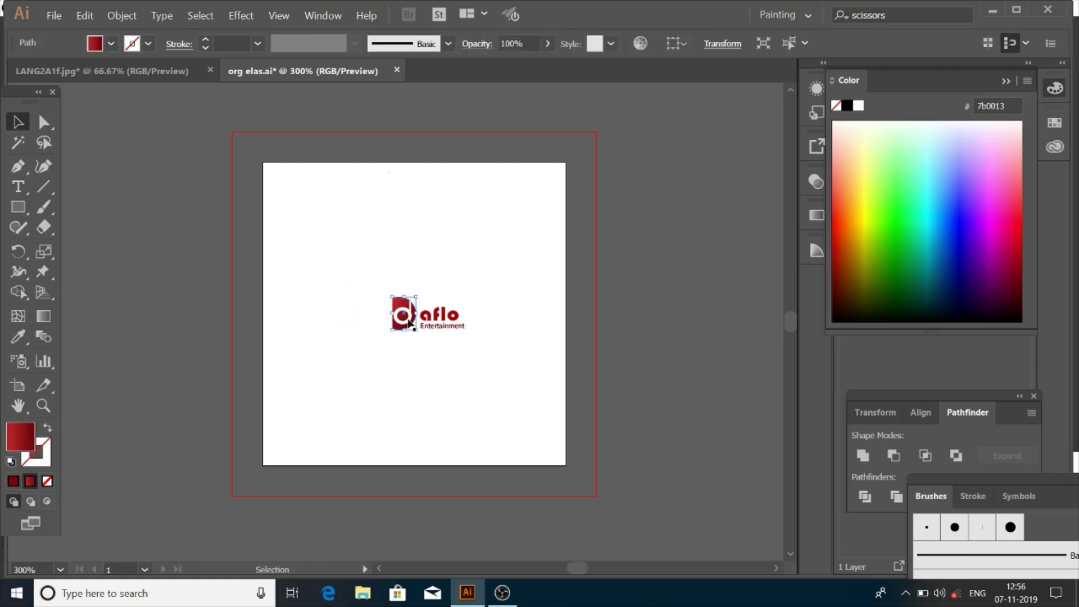
{"action": "left_click", "coordinate": [257, 43]}
{"action": "left_click", "coordinate": [283, 81]}
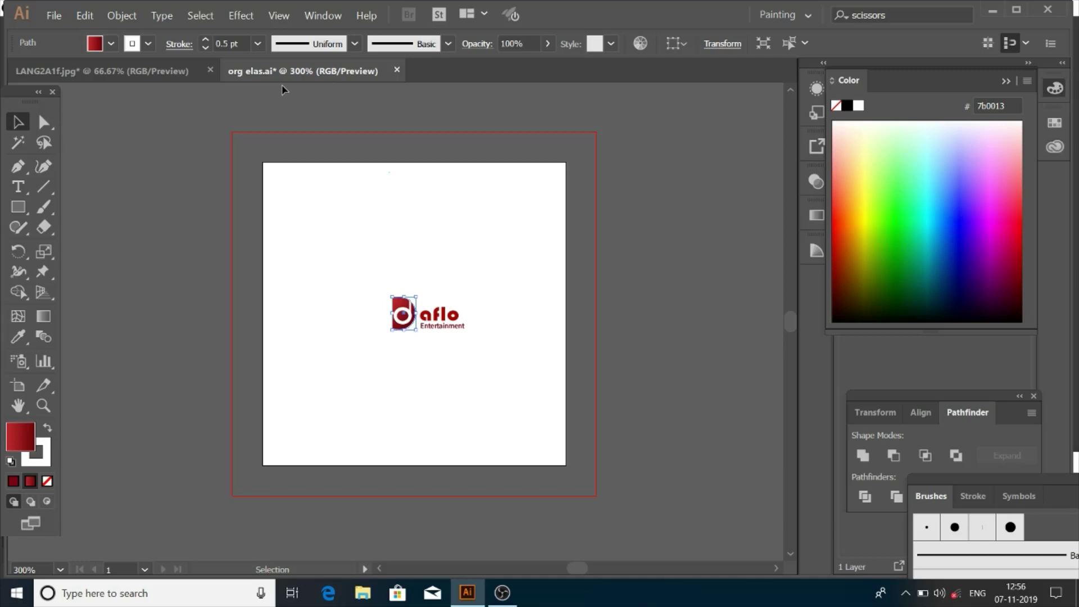
{"action": "left_click", "coordinate": [378, 227]}
- Set the D's inner circle outline to 1 pt and nudge the logo left
{"action": "left_click", "coordinate": [406, 322]}
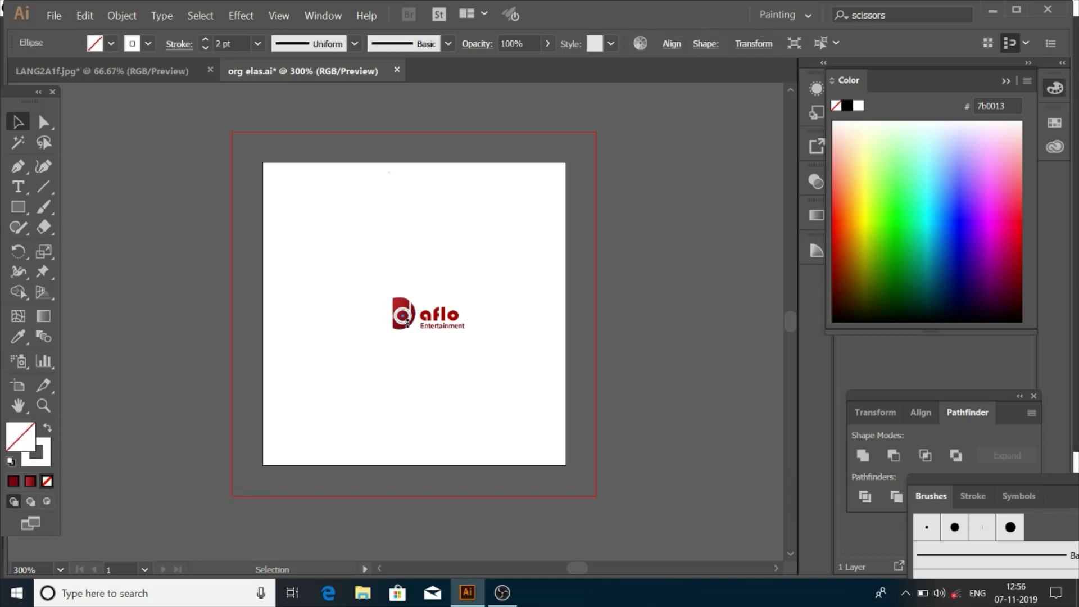
{"action": "left_click", "coordinate": [258, 45]}
{"action": "left_click", "coordinate": [278, 85]}
{"action": "left_click", "coordinate": [258, 43]}
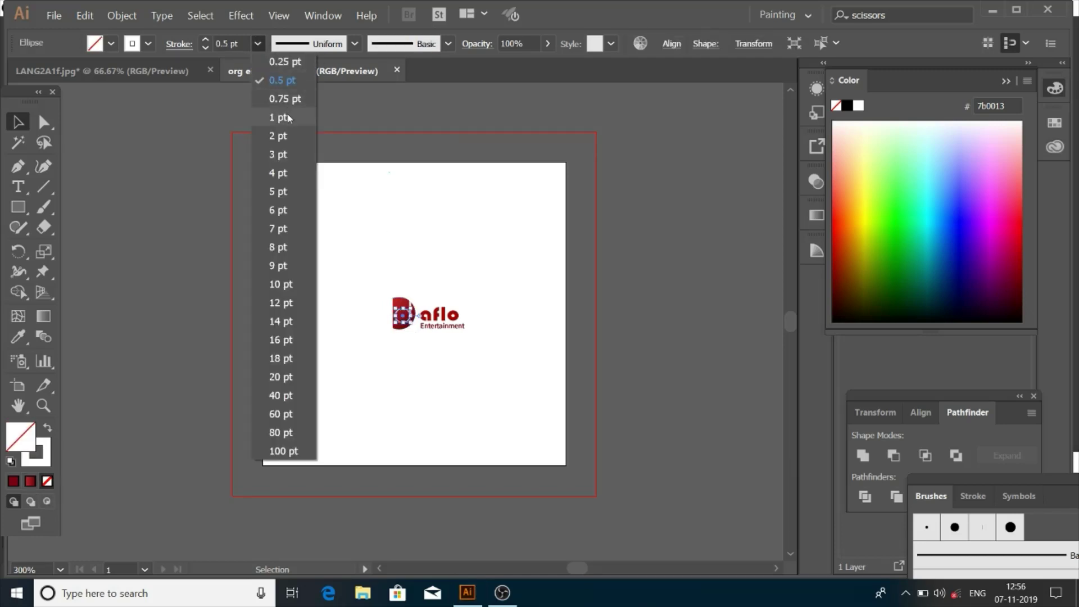
{"action": "left_click", "coordinate": [288, 121]}
{"action": "left_click", "coordinate": [528, 257]}
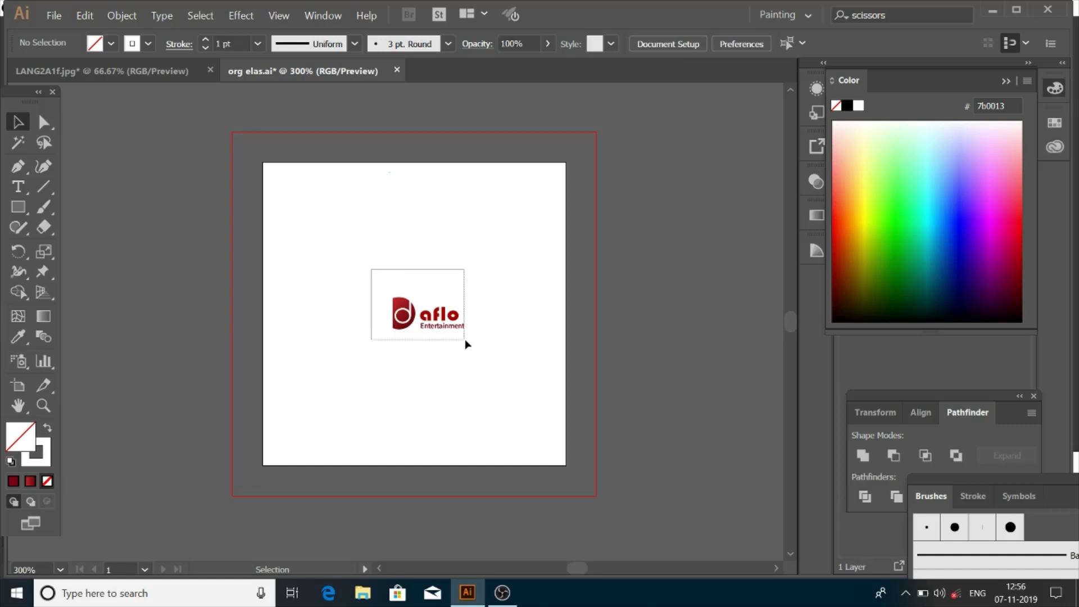
{"action": "left_click_drag", "start_coordinate": [464, 320], "coordinate": [453, 320]}
{"action": "left_click", "coordinate": [431, 359]}
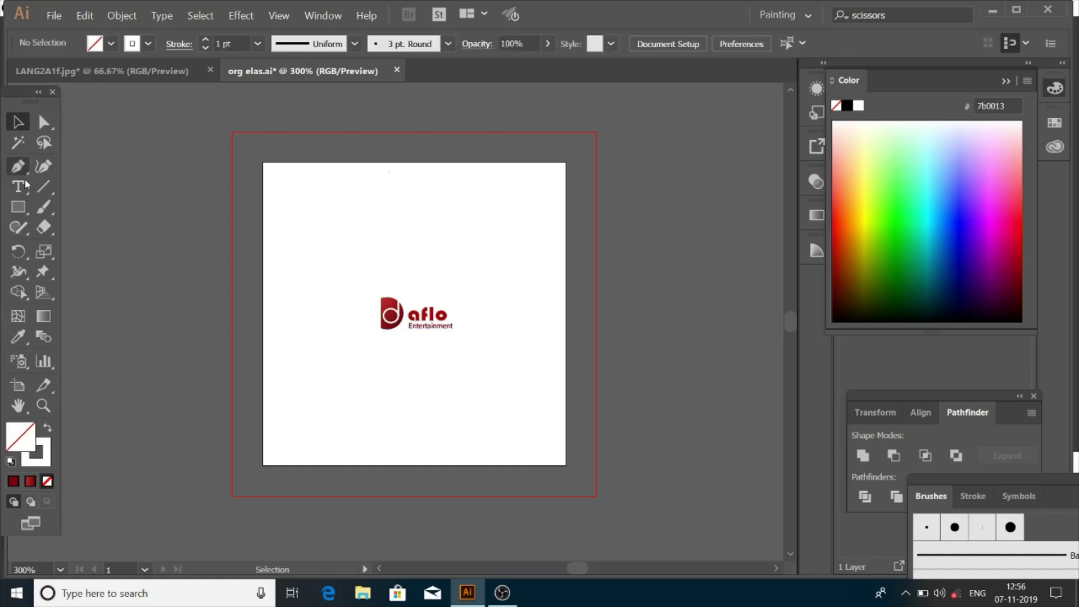
{"action": "left_click", "coordinate": [18, 207]}
- Draw an artboard-sized white rectangle and send it behind the logo
{"action": "left_click_drag", "start_coordinate": [264, 161], "coordinate": [567, 467]}
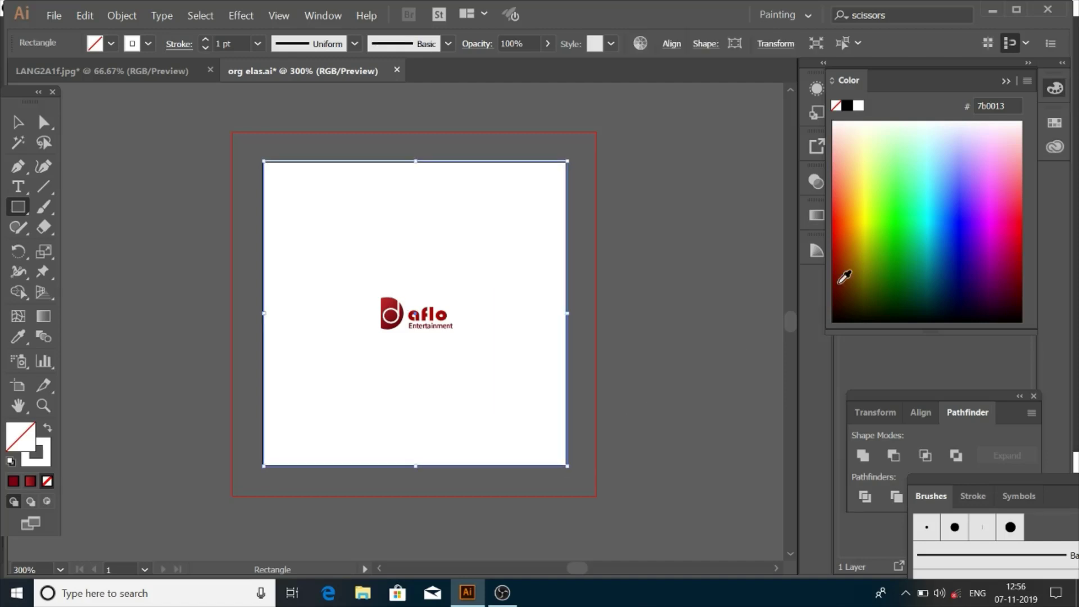
{"action": "left_click", "coordinate": [858, 106]}
{"action": "right_click", "coordinate": [472, 269]}
{"action": "mouse_move", "coordinate": [508, 459]}
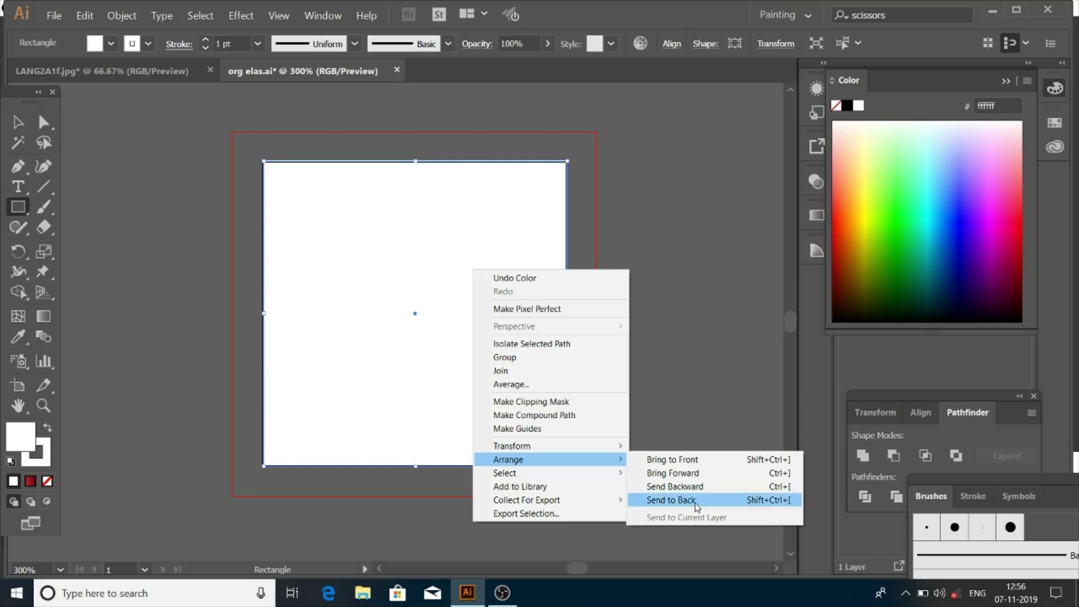
{"action": "left_click", "coordinate": [689, 500]}
{"action": "left_click", "coordinate": [26, 122]}
{"action": "left_click", "coordinate": [662, 265]}
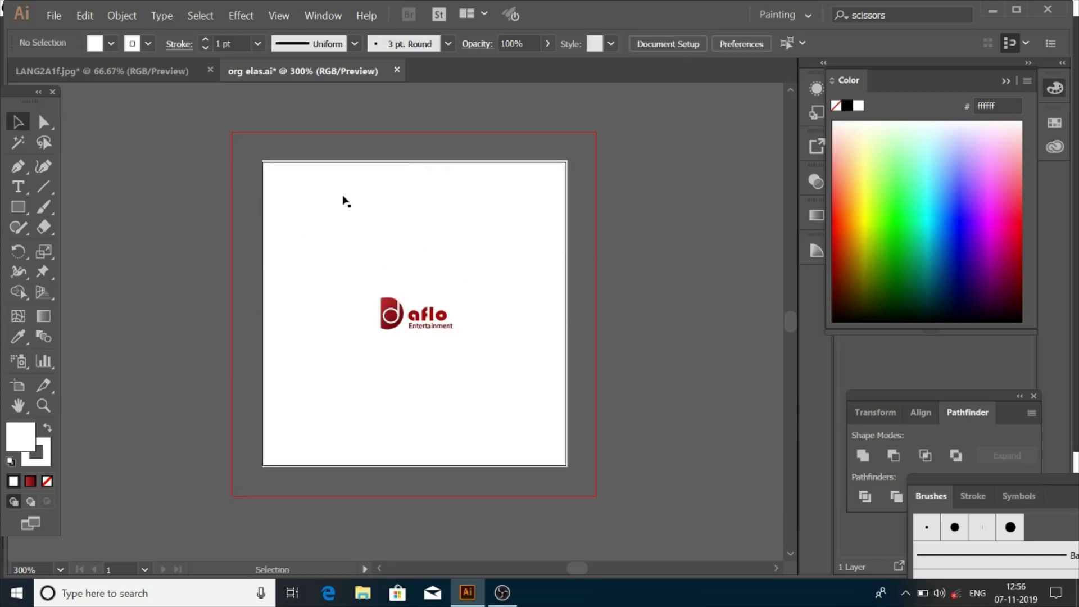
{"action": "left_click", "coordinate": [84, 16]}
- Start an Export As of the artwork named 'daflo' in PNG format
{"action": "left_click", "coordinate": [54, 16]}
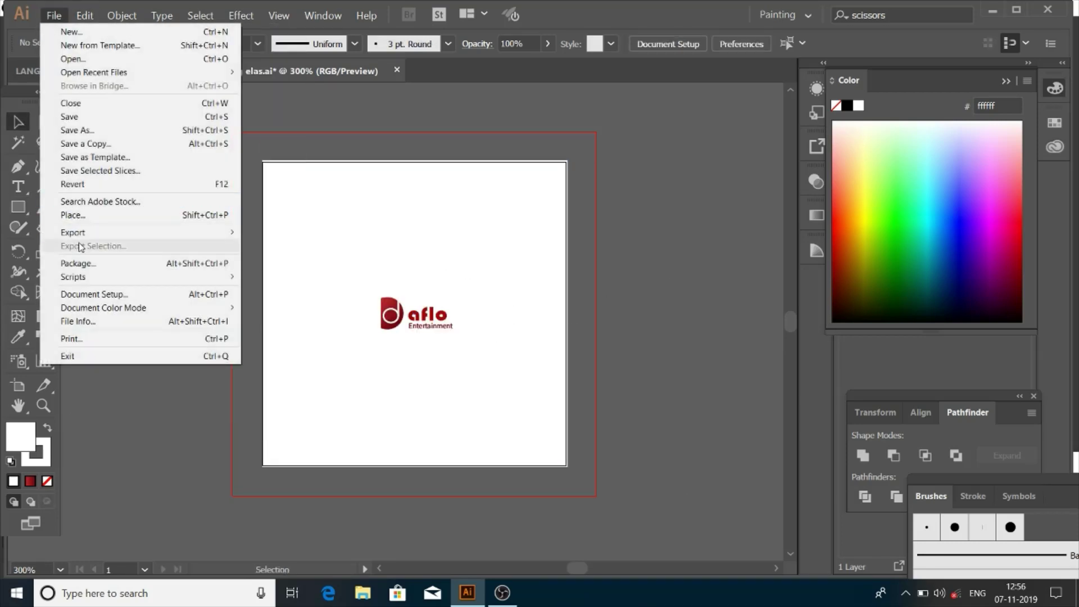
{"action": "left_click", "coordinate": [278, 245]}
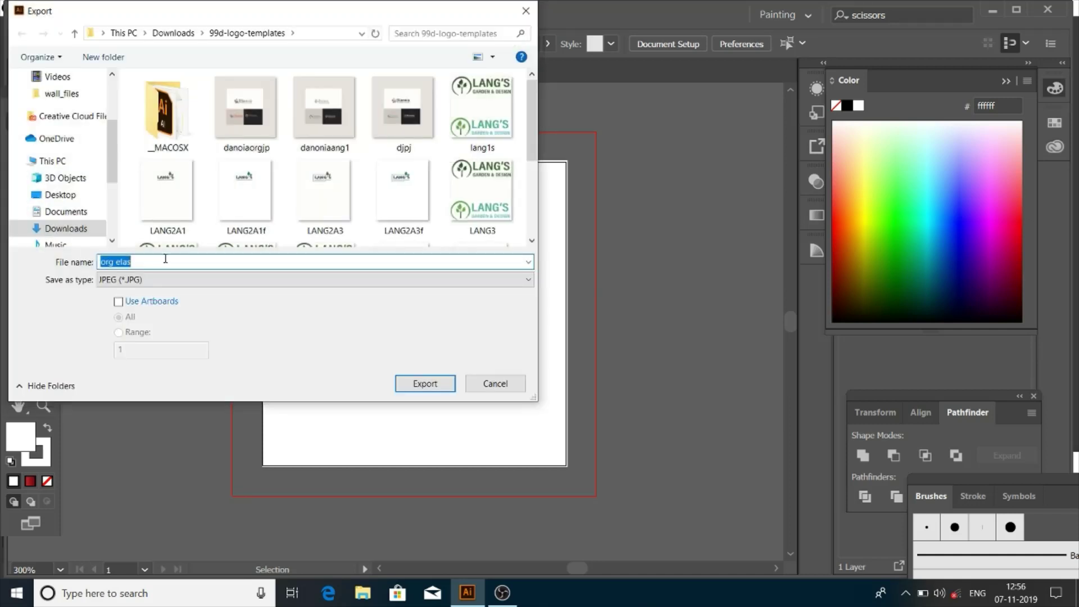
{"action": "key", "text": "BackSpace"}
{"action": "key", "text": "BackSpace"}
{"action": "key", "text": "BackSpace"}
{"action": "key", "text": "BackSpace"}
{"action": "type", "text": "daf"}
{"action": "left_click", "coordinate": [499, 283]}
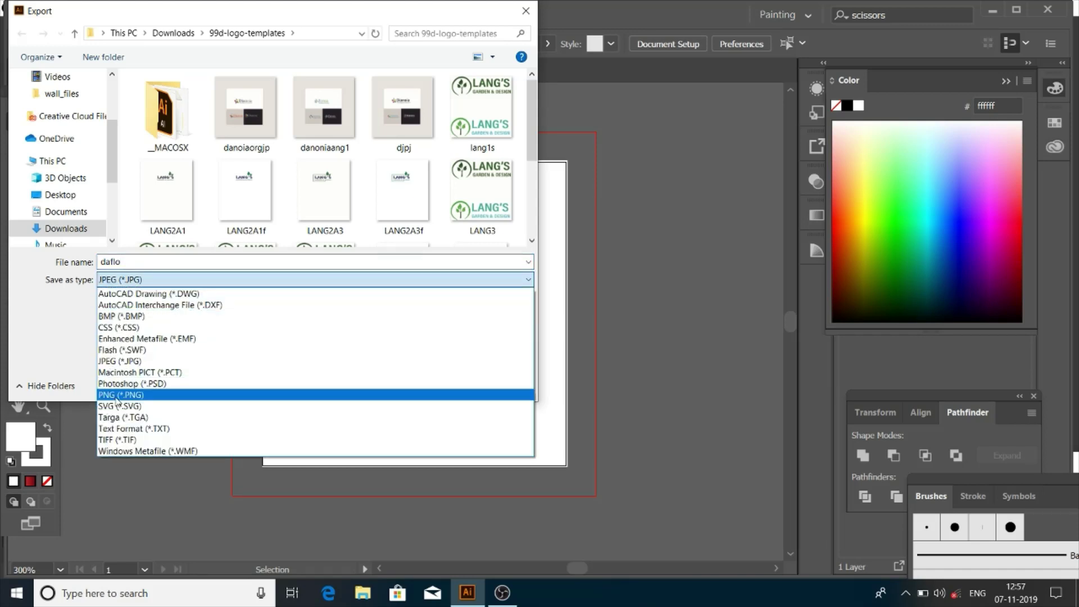